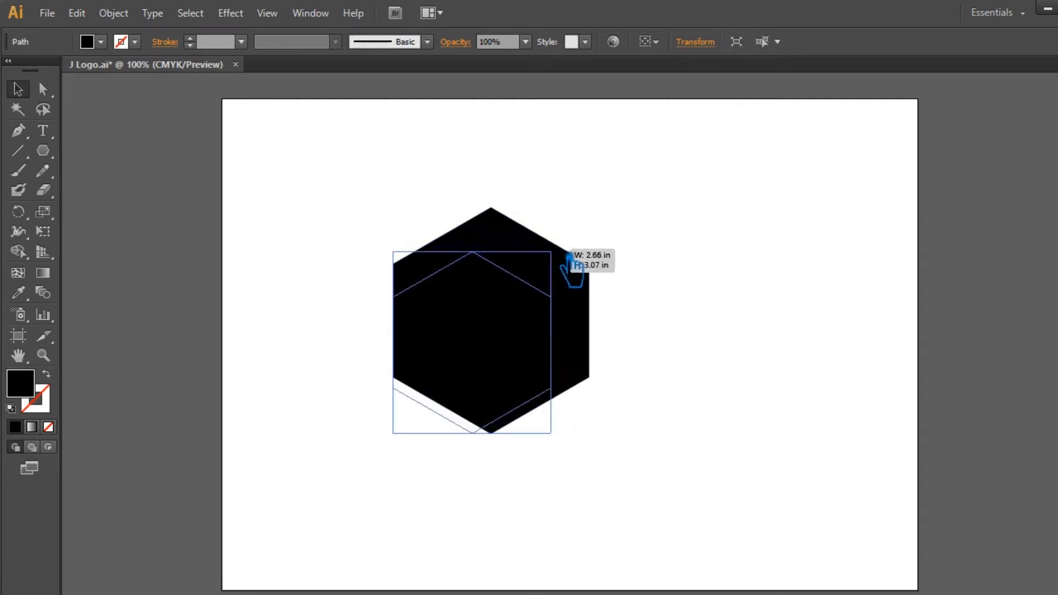
Scale the black hexagon down to about 2.66 by 3.07 in, left of the artboard's centre, and save the document
drag(557, 352, 570, 357)
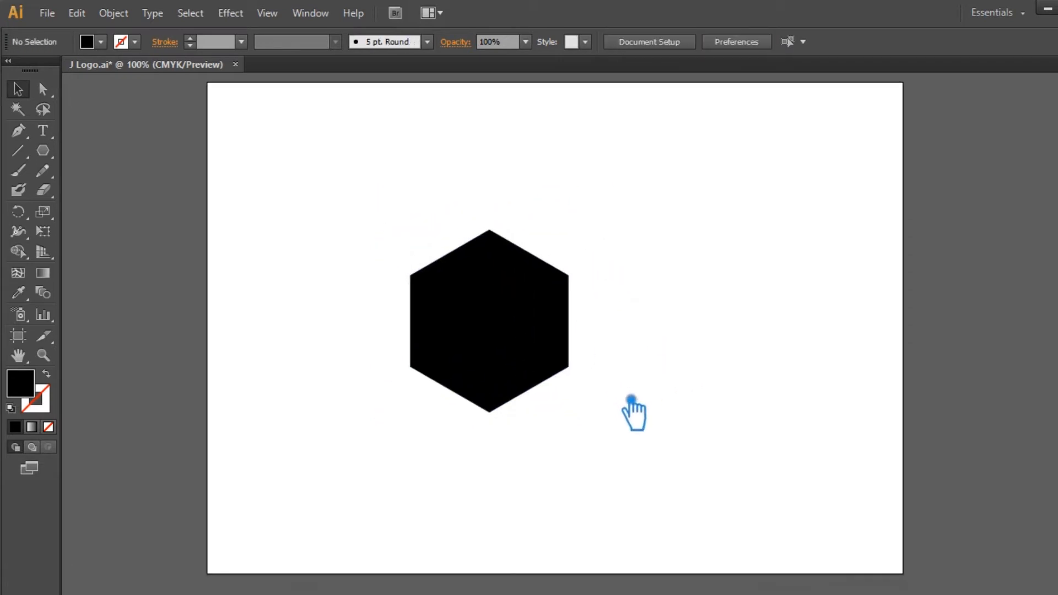
drag(498, 350, 419, 338)
click(622, 328)
key(ctrl+s)
Draw a tall pill-shaped rounded rectangle beside the hexagon, on its right
drag(52, 159, 130, 170)
drag(578, 238, 669, 479)
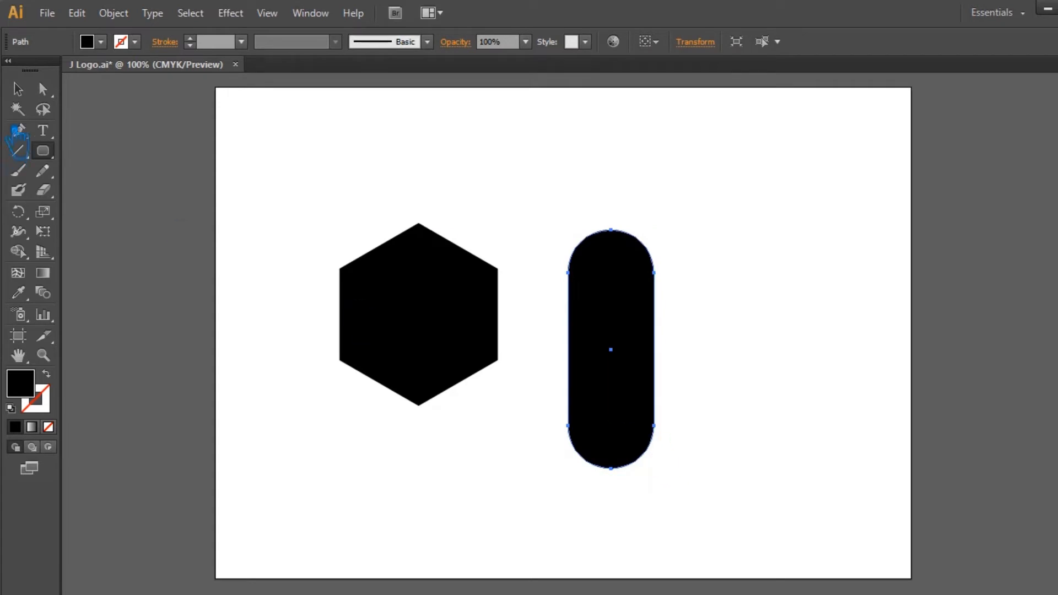
click(29, 90)
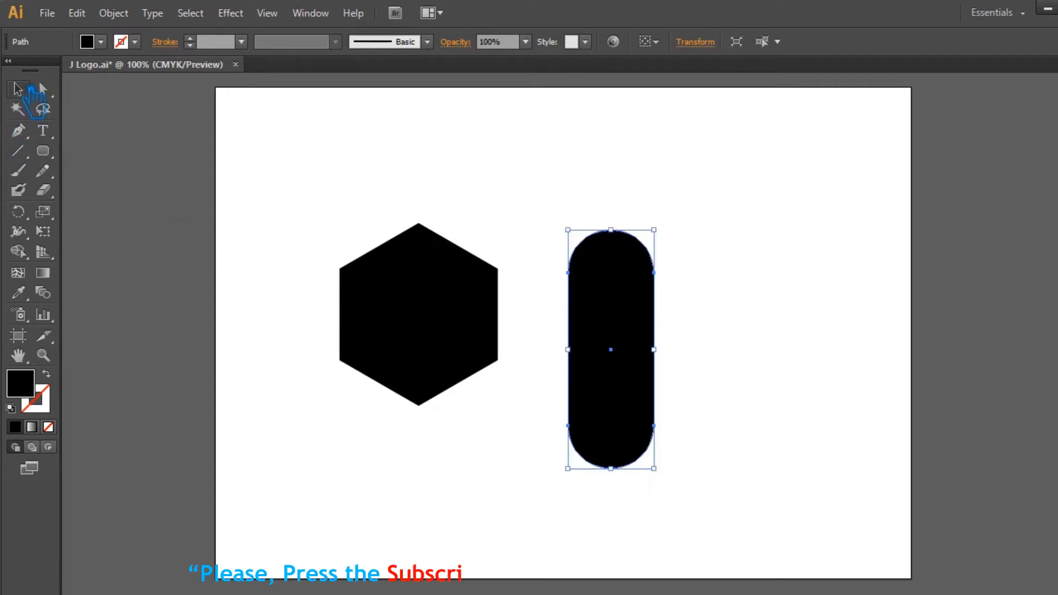
click(541, 212)
Subtract a rectangle covering the pill's upper half using Minus Front, and move the remaining U-shaped piece slightly up
drag(43, 151, 112, 151)
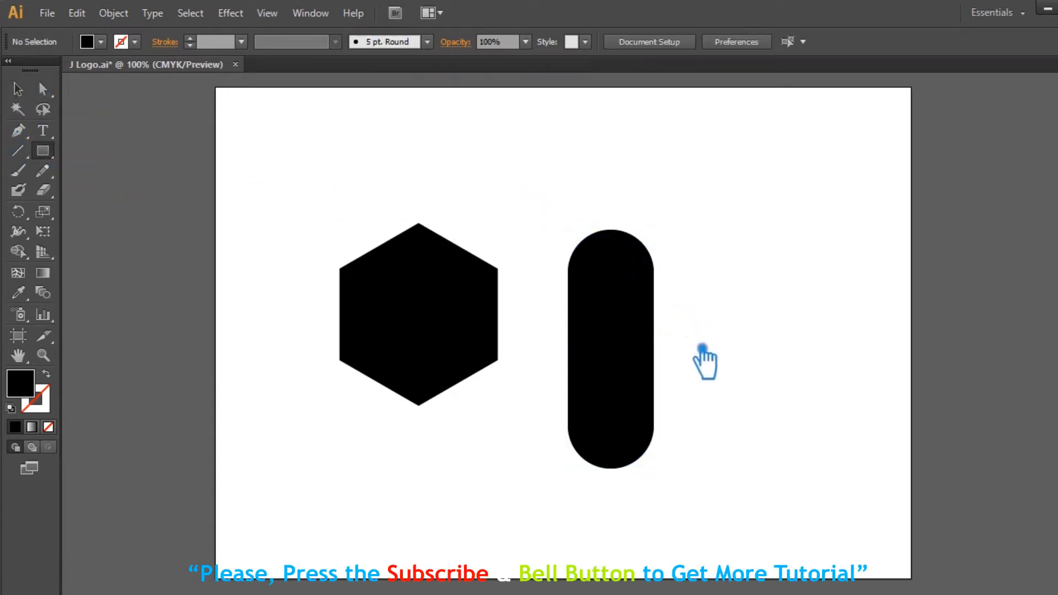
mouse_move(693, 339)
mouse_down()
mouse_move(630, 264)
mouse_move(554, 217)
mouse_move(569, 234)
mouse_up()
click(18, 88)
shift+click(634, 374)
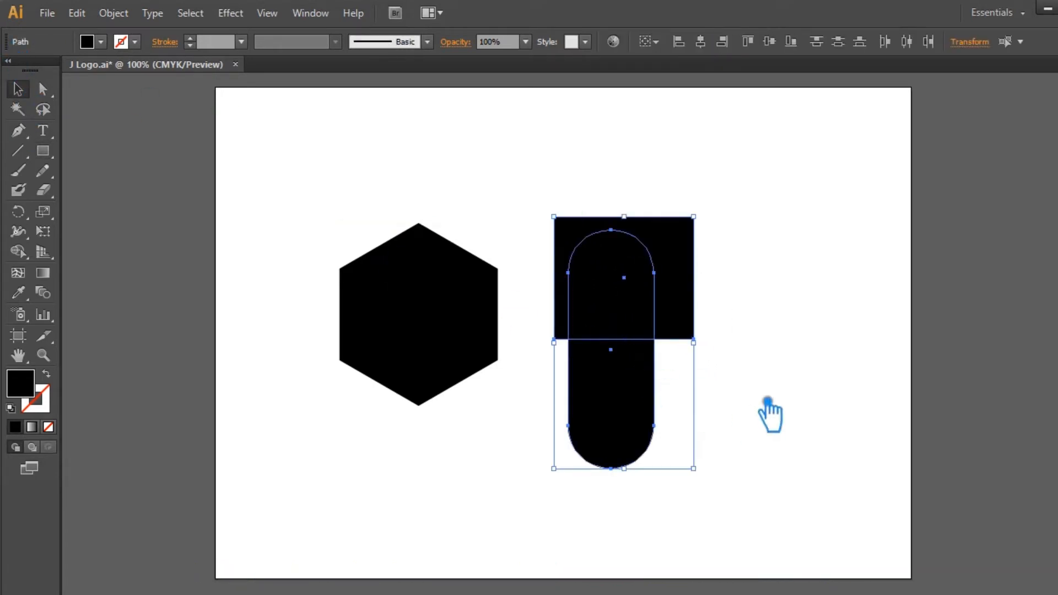
key(ctrl+shift+F9)
click(961, 449)
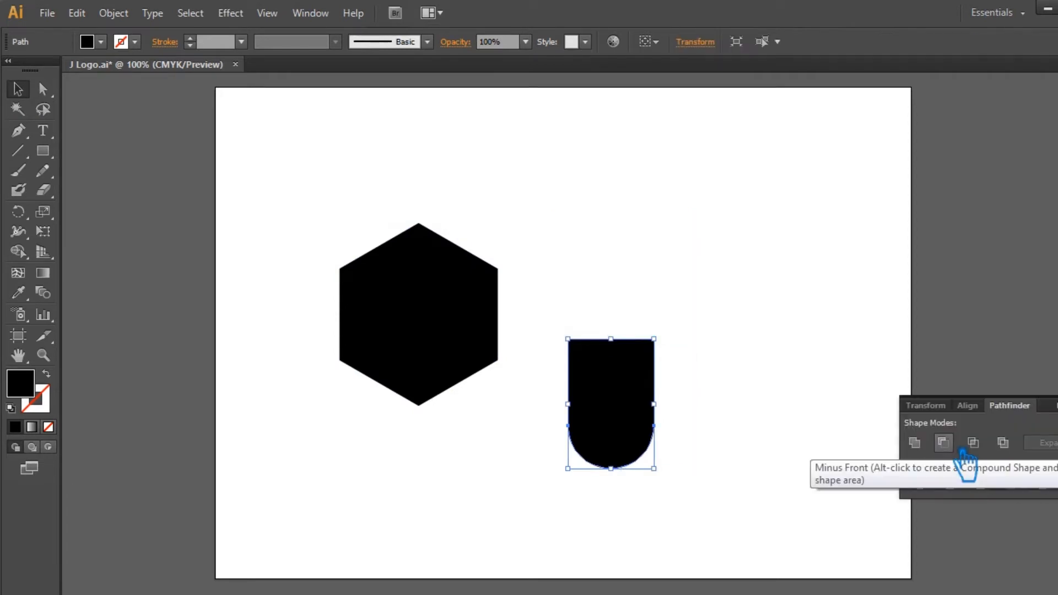
key(ctrl+shift+F9)
click(666, 386)
drag(627, 390, 634, 352)
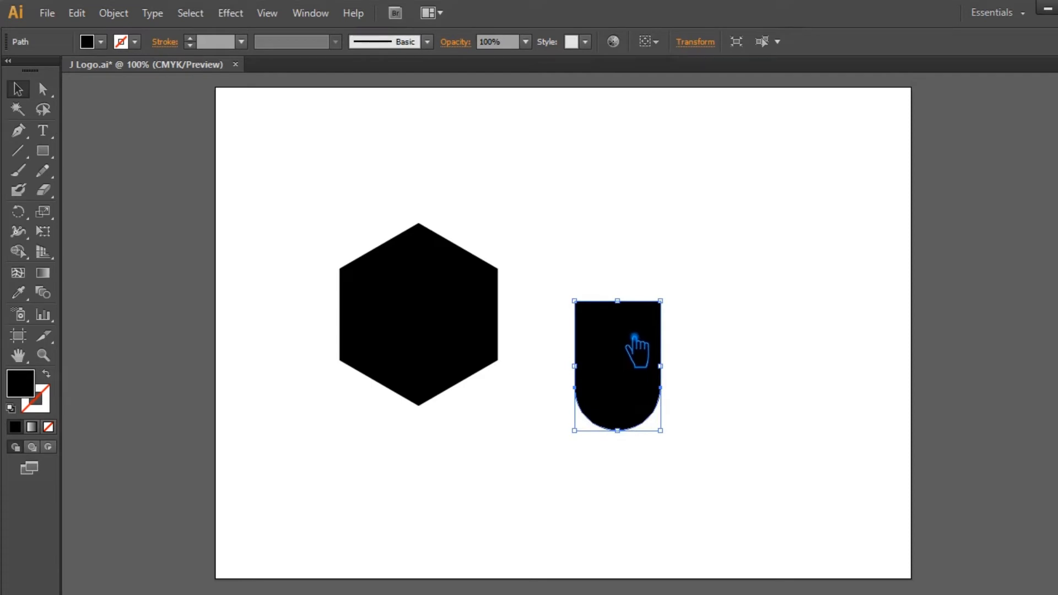
Swap the U-shaped piece's black fill to its stroke and set the stroke weight to 44 pt
click(47, 373)
click(241, 41)
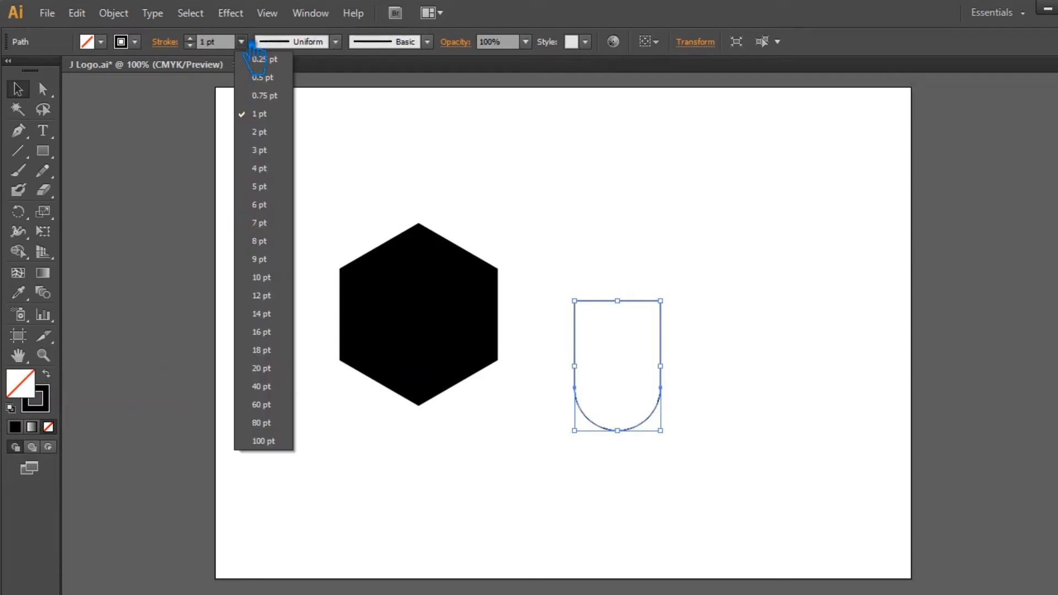
click(289, 365)
click(207, 42)
key(Up)
key(Up)
key(Up)
key(Up)
key(Up)
key(Up)
key(Up)
key(Up)
key(Up)
key(Up)
key(Up)
key(Up)
key(Up)
key(Up)
key(Up)
key(Up)
key(Up)
key(Up)
key(Up)
key(Up)
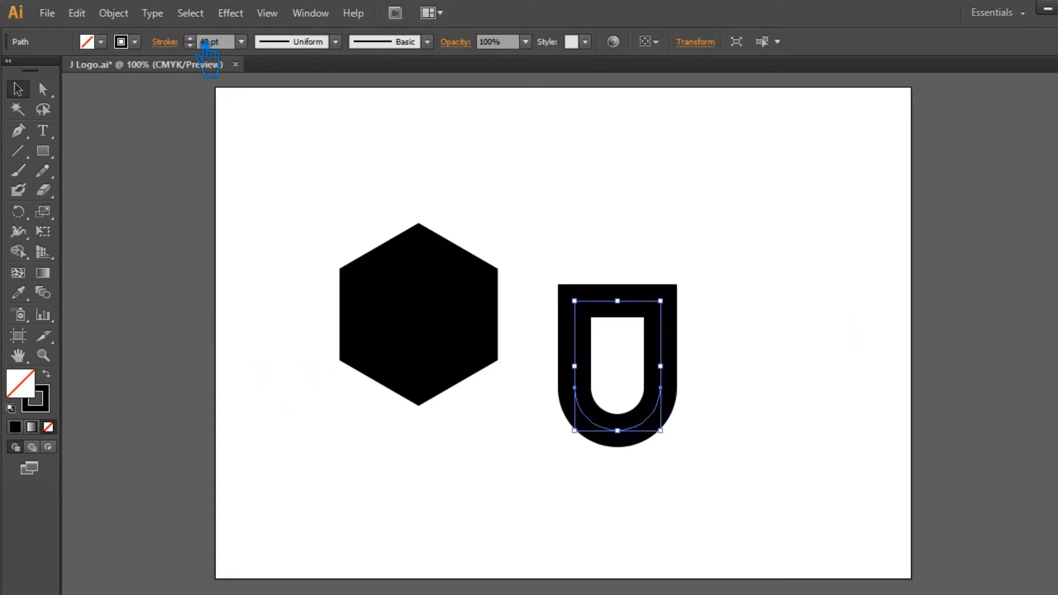
key(Up)
key(Up)
key(Up)
key(Up)
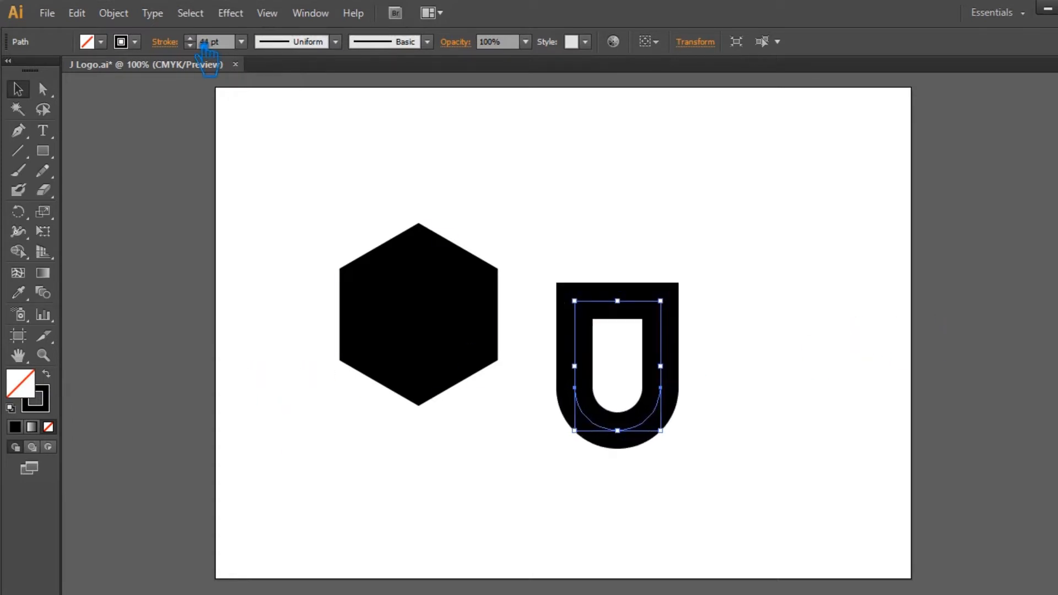
click(113, 13)
mouse_move(183, 348)
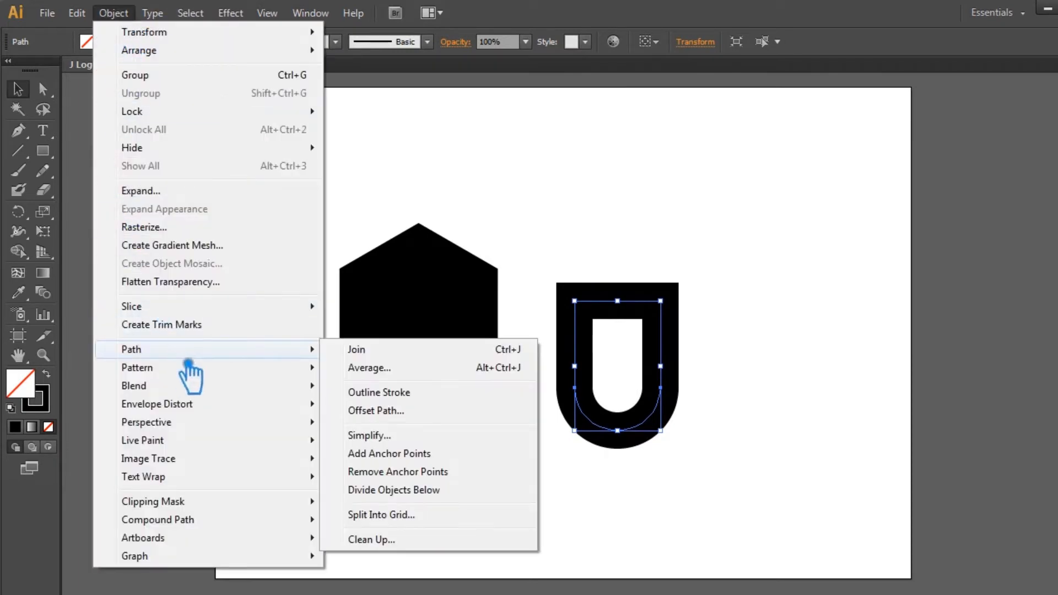
click(418, 411)
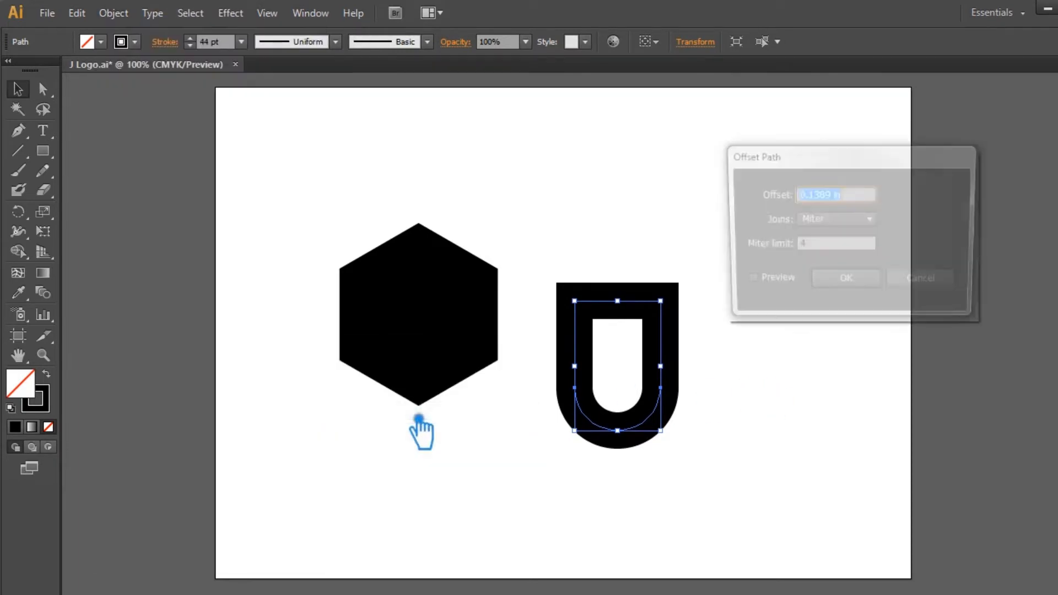
click(957, 292)
Expand the thick-stroked U-shaped path into a filled shape and deselect it
click(113, 13)
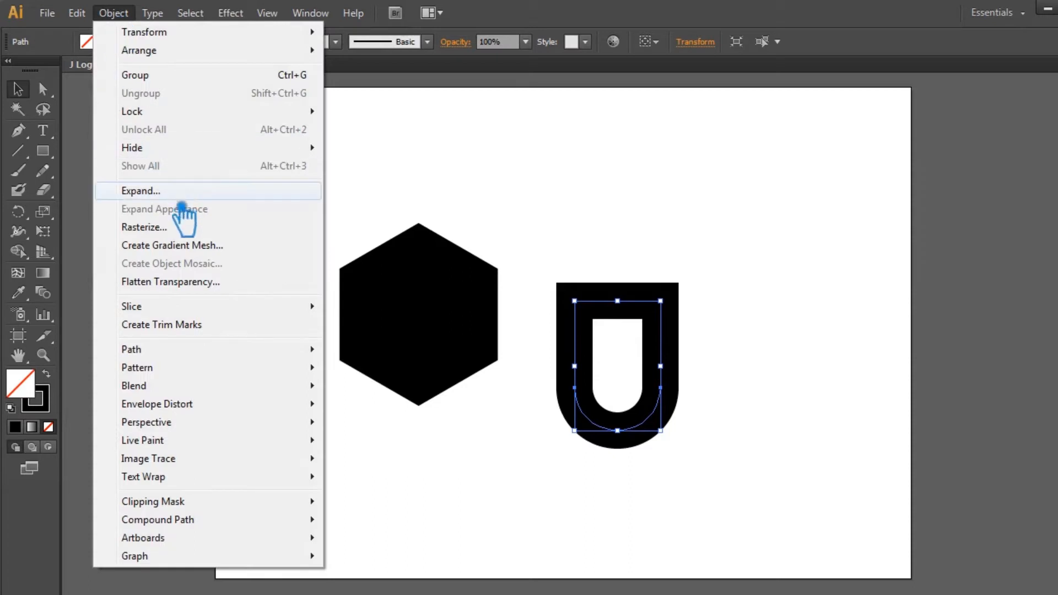
click(182, 191)
click(805, 357)
click(814, 368)
click(672, 378)
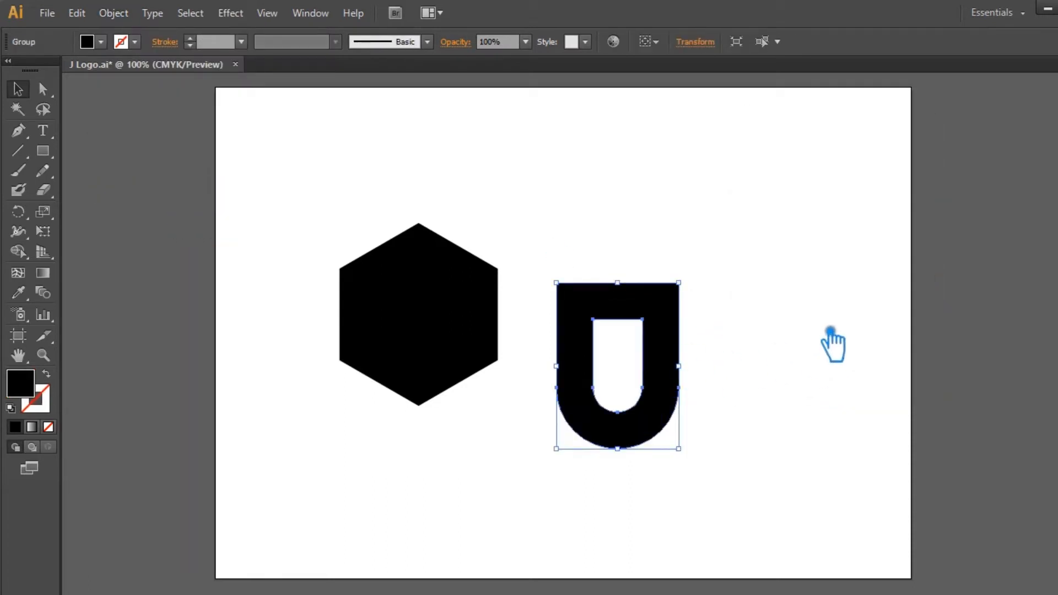
click(827, 330)
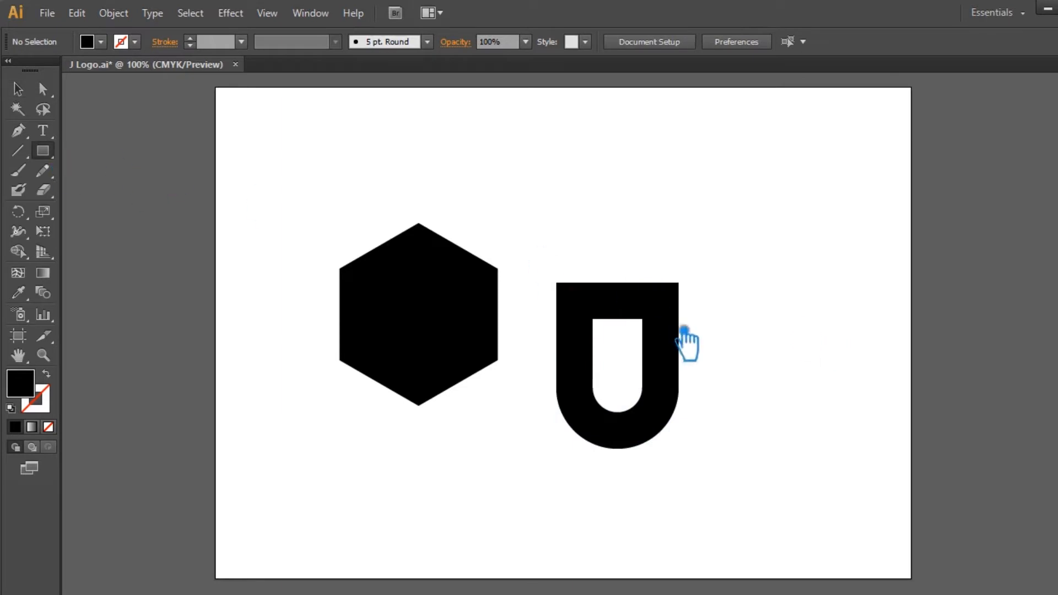
Draw a rectangle across the U shape's left arm just below the top bar, and extend its bottom edge downward
drag(632, 341, 530, 326)
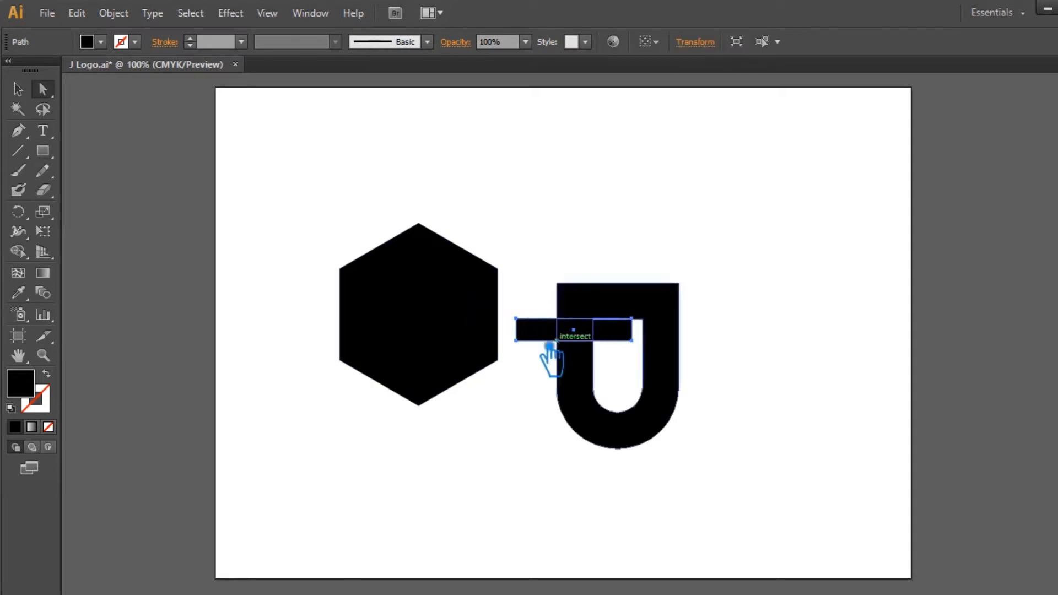
key(a)
drag(654, 352, 738, 354)
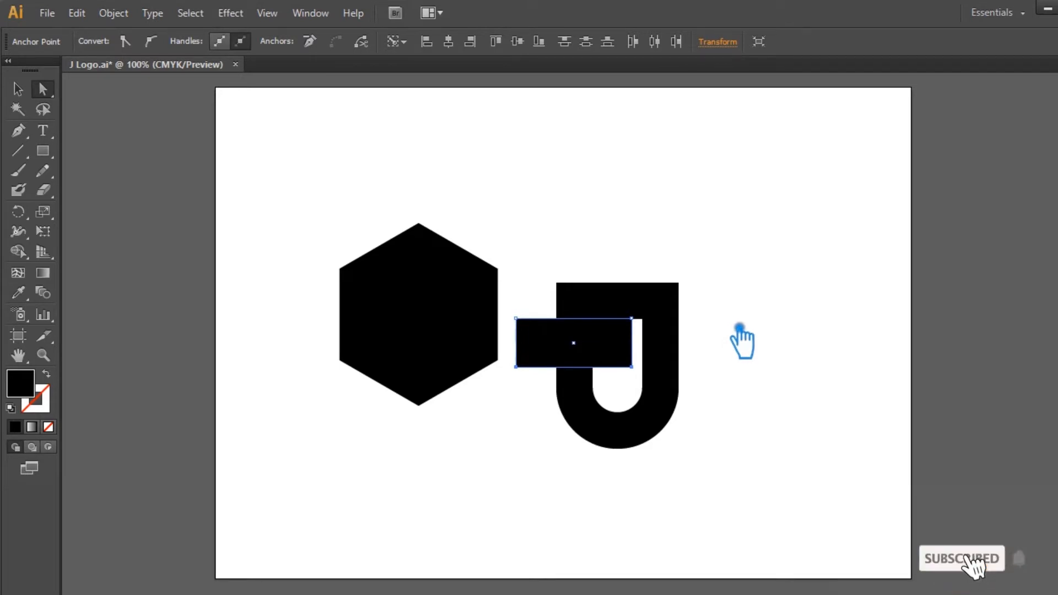
Subtract the rectangle from the U shape with Minus Front to open its left side into a letter J
drag(715, 481, 589, 331)
key(ctrl+shift+F9)
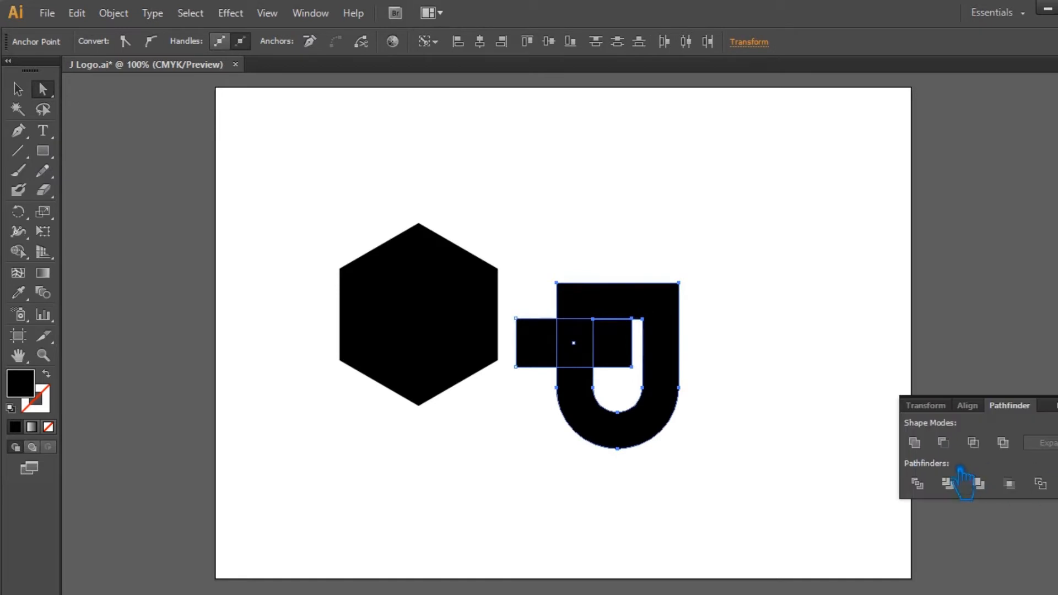
click(948, 445)
key(ctrl+shift+F9)
click(772, 394)
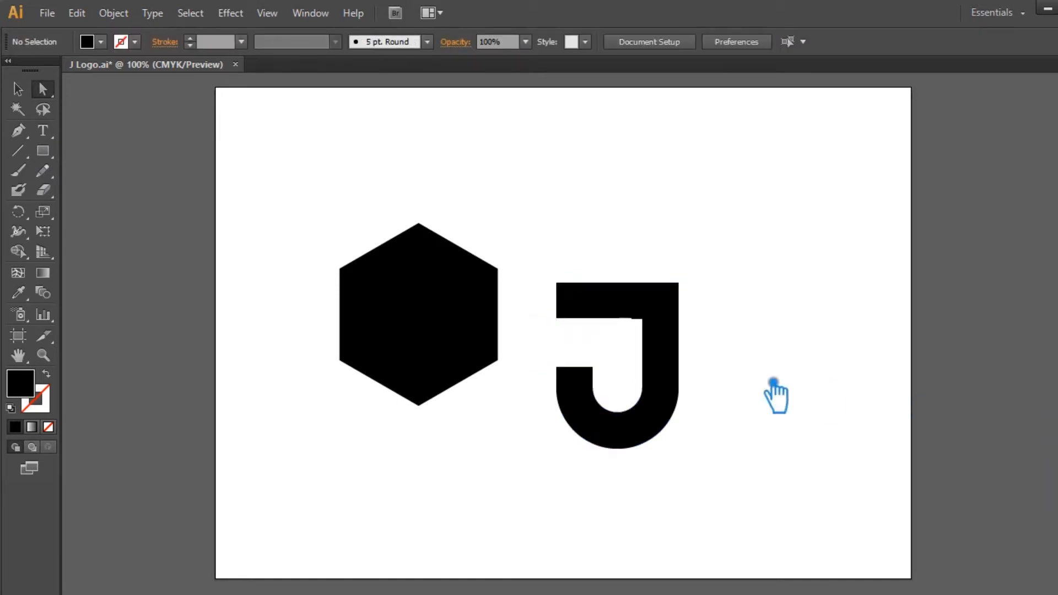
Delete the upper anchor point of the small notch beside the J's inner corner, under the top bar
click(663, 338)
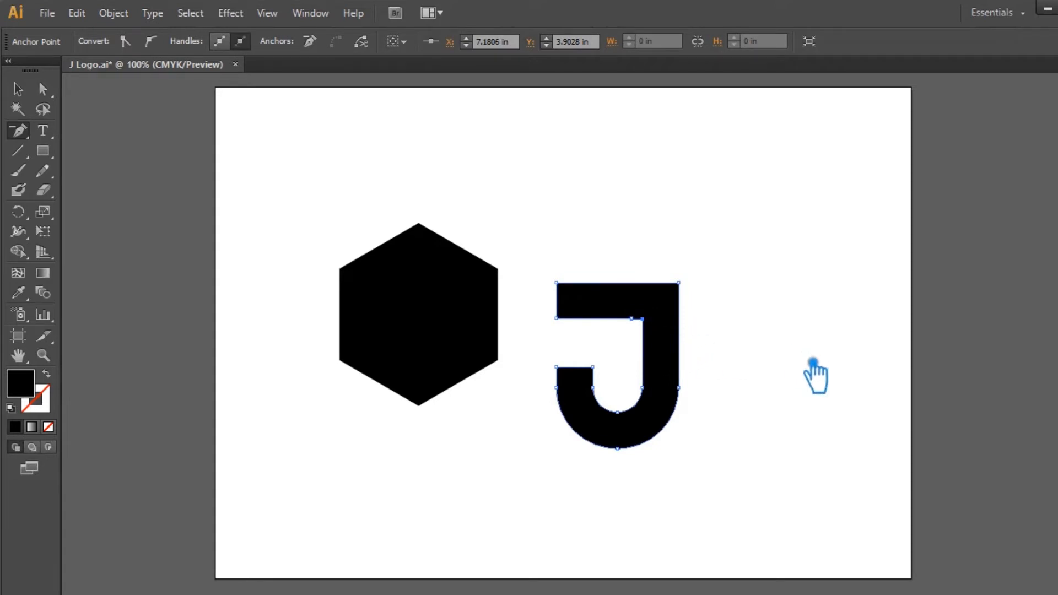
key(ctrl+plus)
key(ctrl+plus)
key(ctrl+plus)
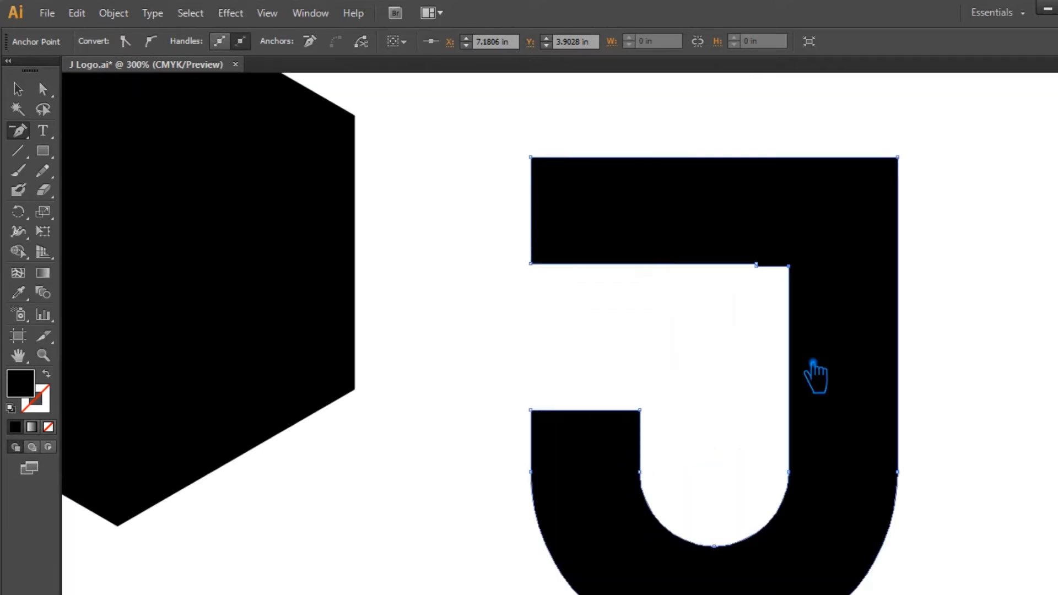
click(769, 270)
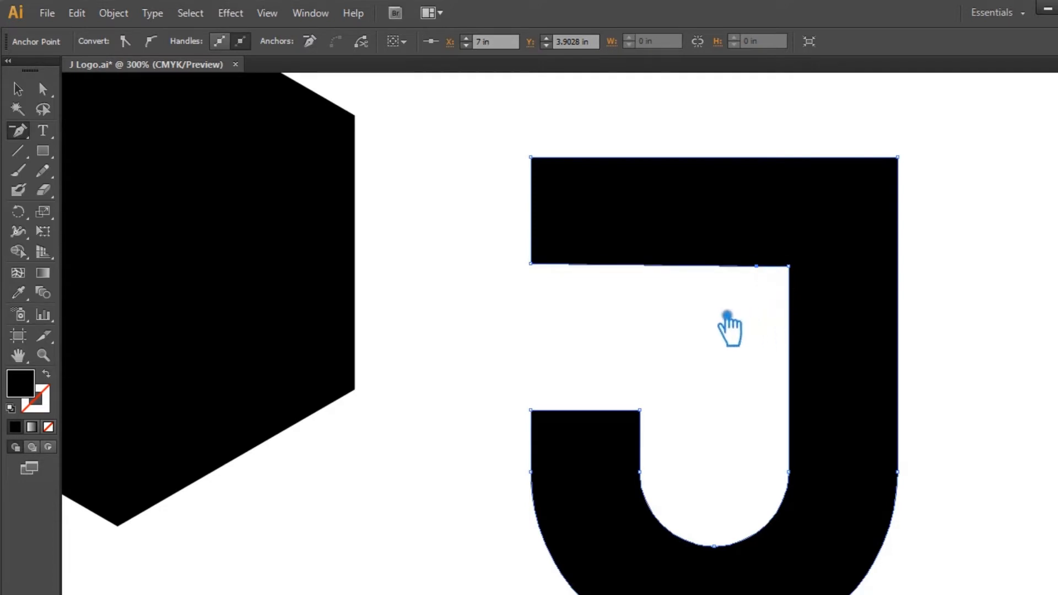
Level the underside of the J's top bar by lowering its left corner point, and delete the redundant anchor near the inner corner
key(a)
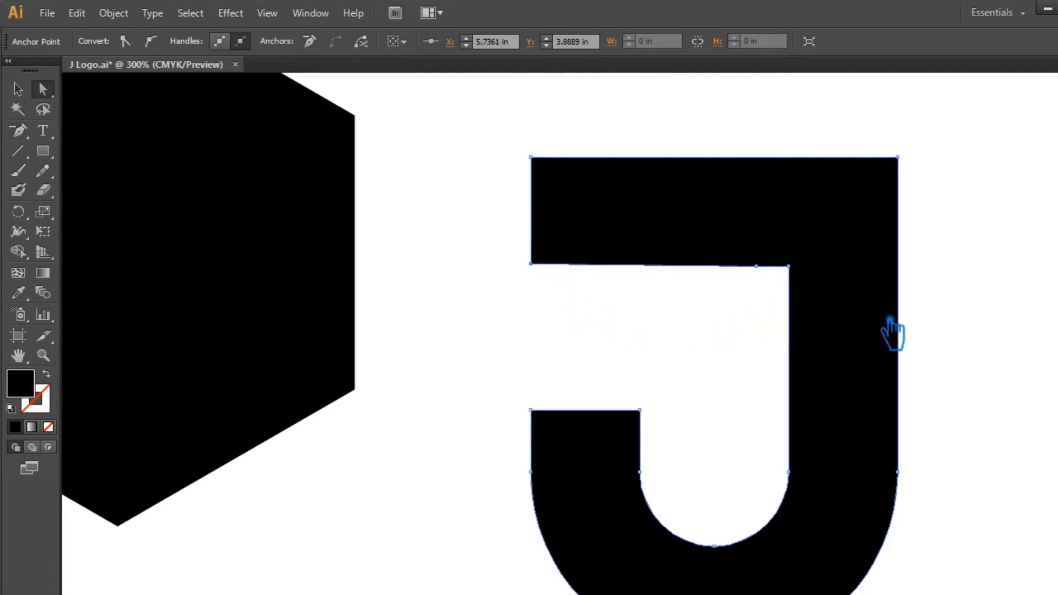
click(1002, 292)
click(800, 242)
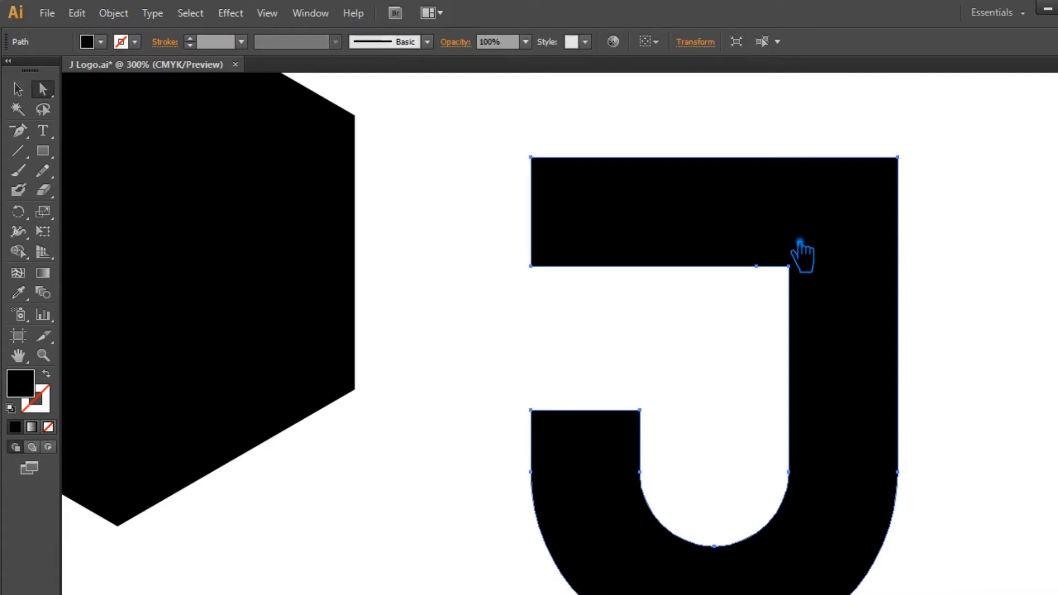
key(p)
click(772, 274)
click(18, 89)
click(1034, 411)
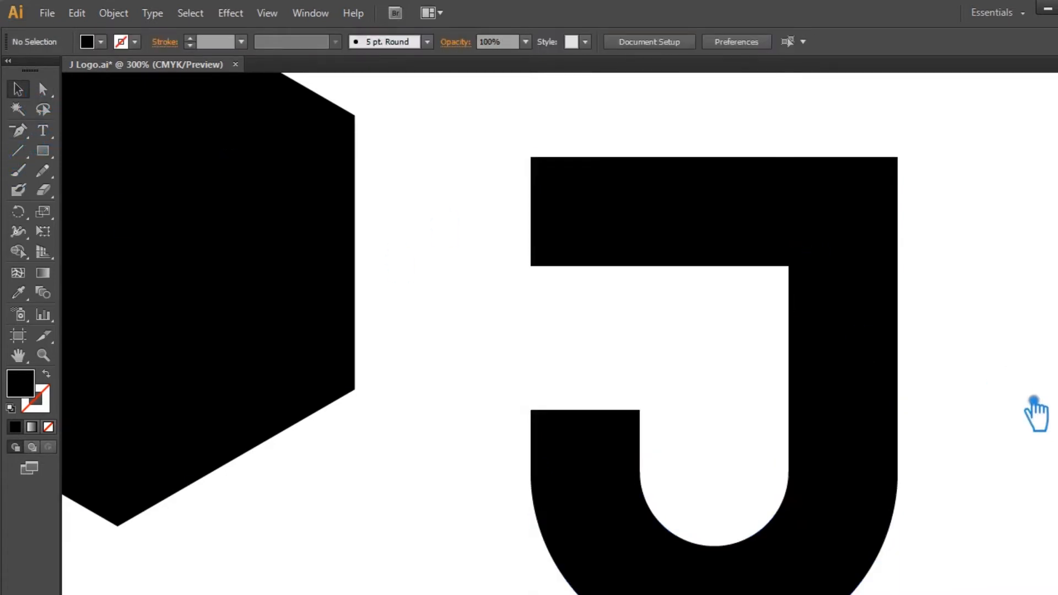
click(862, 338)
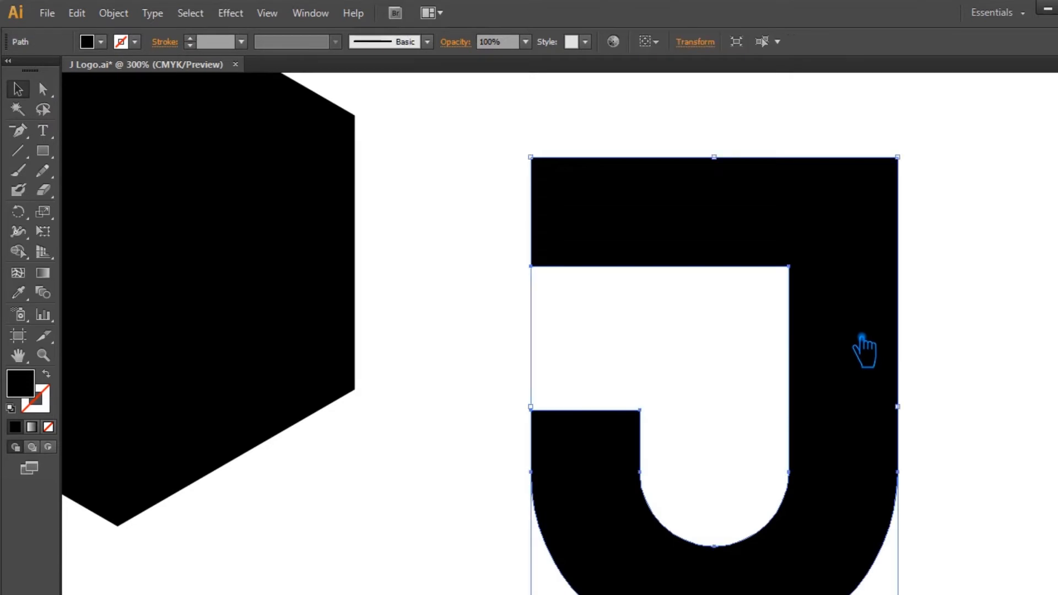
click(978, 336)
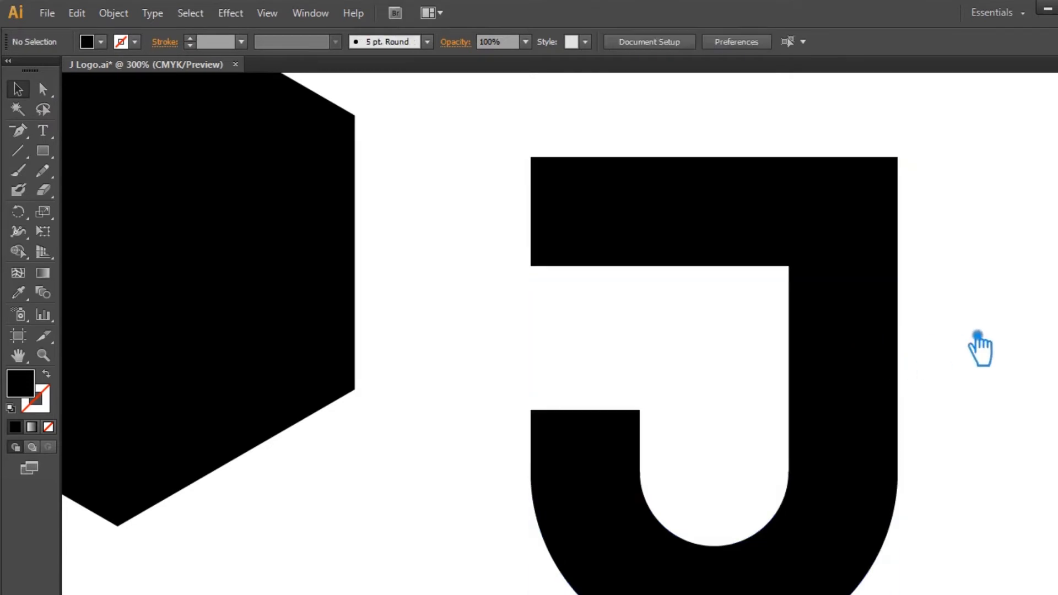
key(ctrl+minus)
key(ctrl+minus)
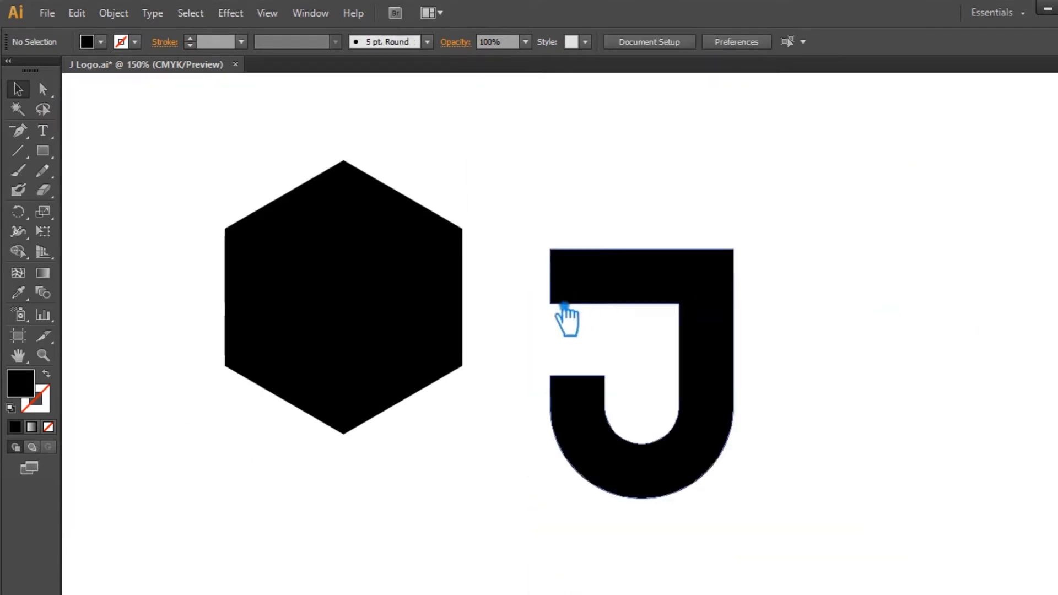
click(423, 298)
click(780, 300)
Try placing a duplicate of the J to the right of the original, and undo it
drag(721, 353, 860, 285)
click(731, 373)
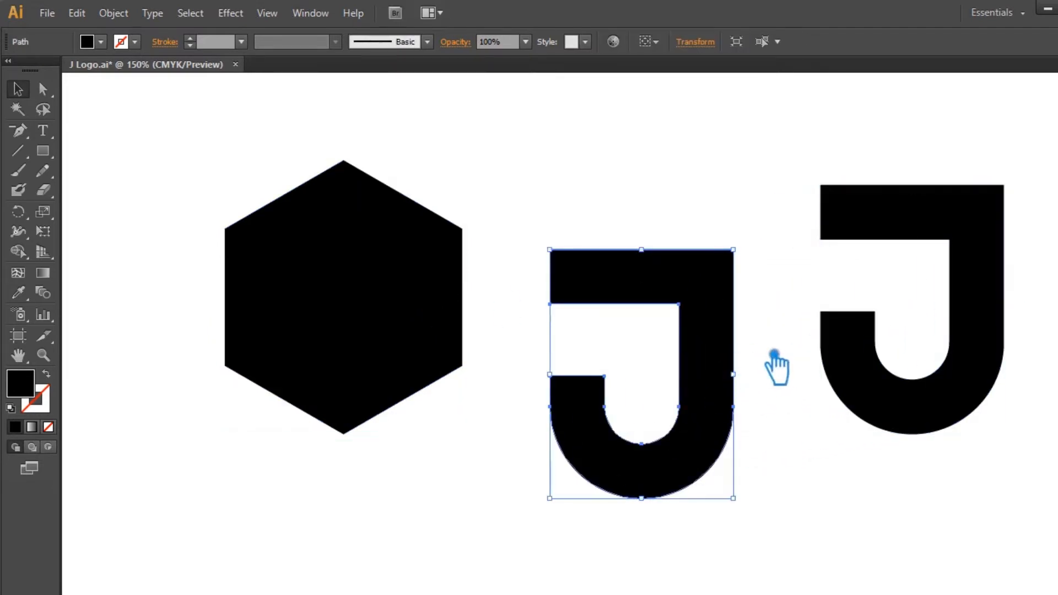
key(ctrl+z)
Swap the J's black fill to its stroke and set the stroke weight to 12 pt
click(47, 375)
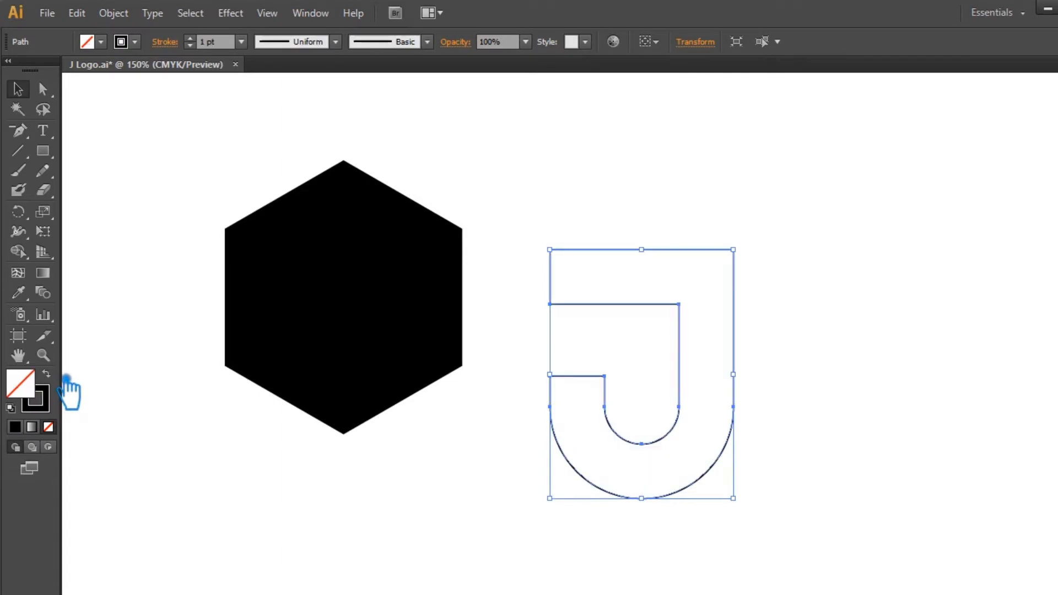
click(240, 42)
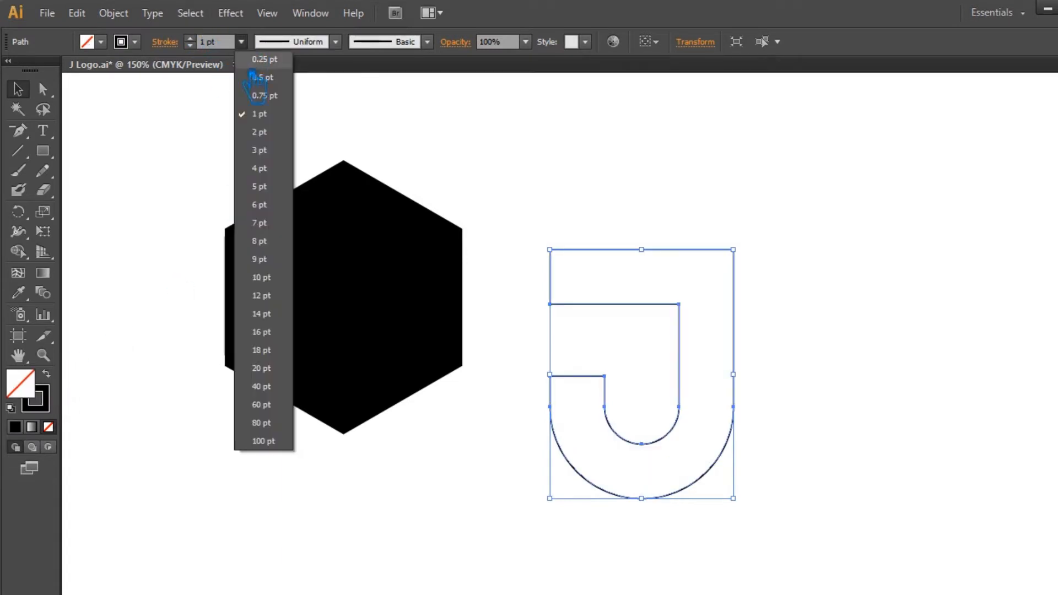
click(281, 352)
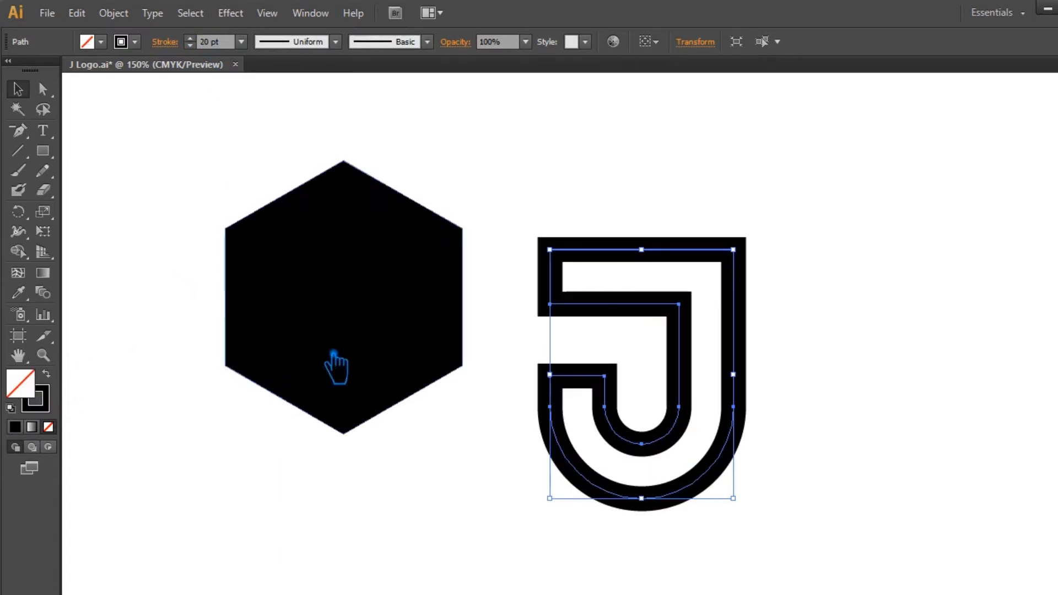
click(241, 42)
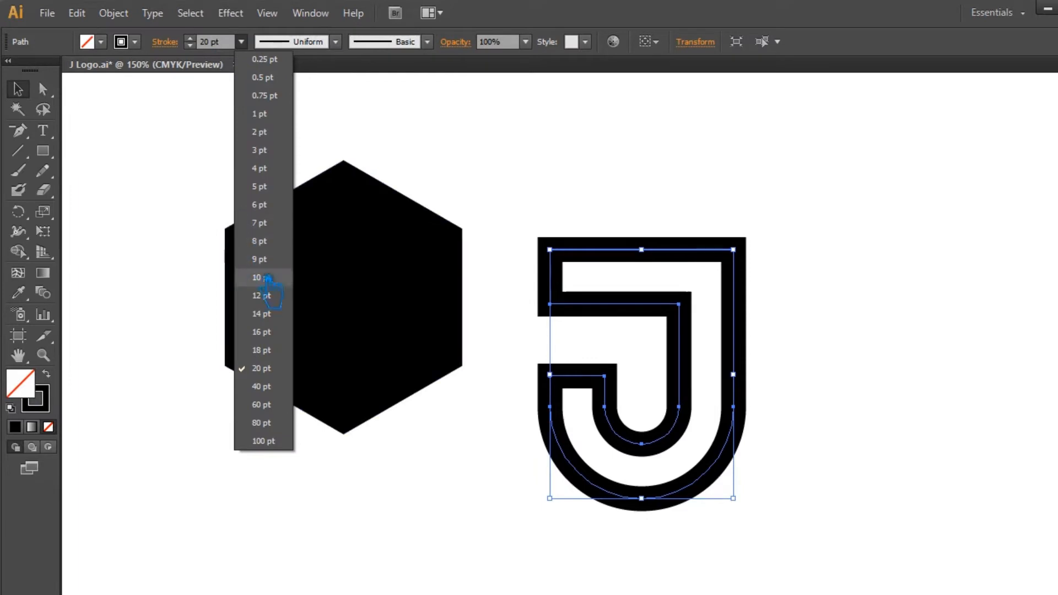
click(274, 296)
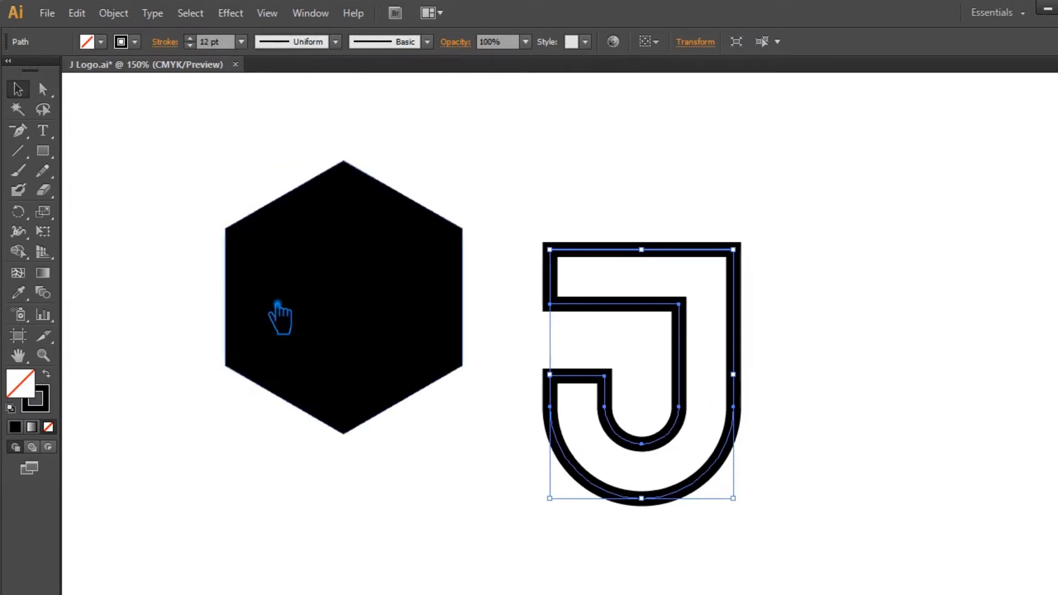
click(807, 300)
click(744, 361)
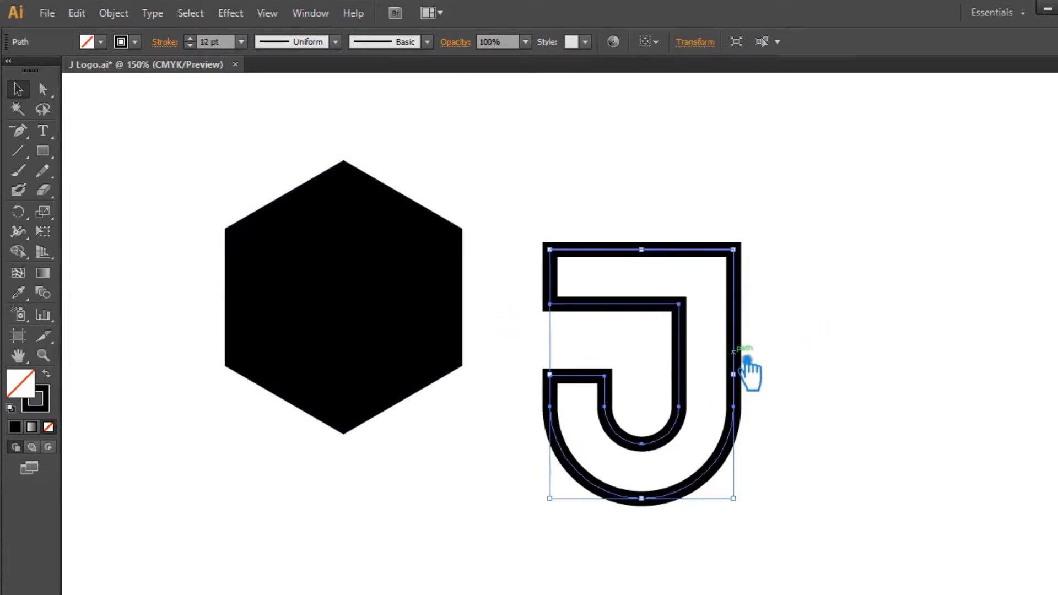
Scale the outlined J down proportionally and place a duplicate of it to its right
drag(748, 257, 720, 288)
click(778, 326)
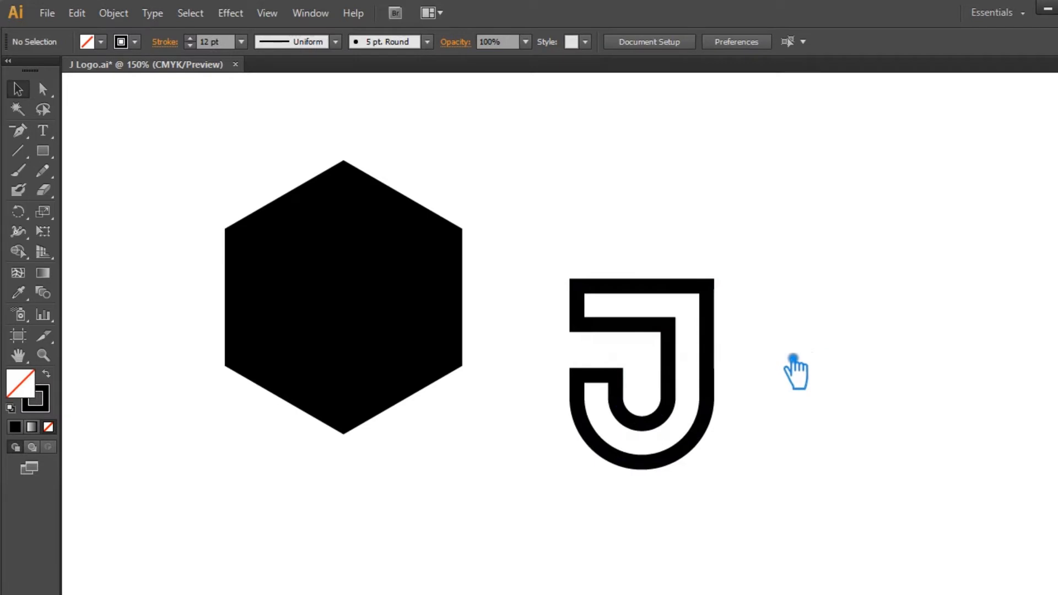
drag(718, 364, 676, 271)
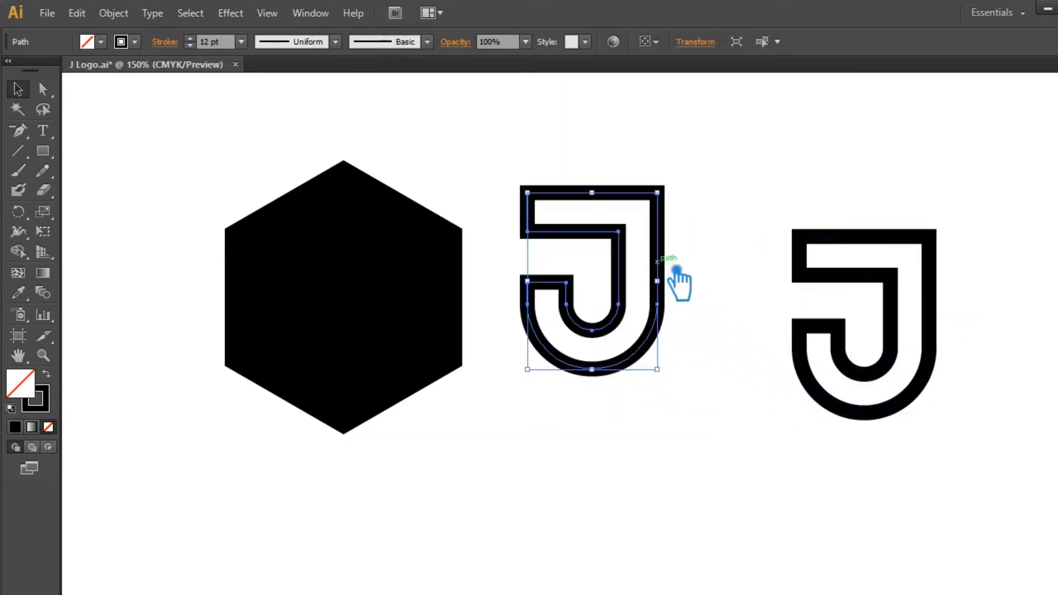
click(980, 457)
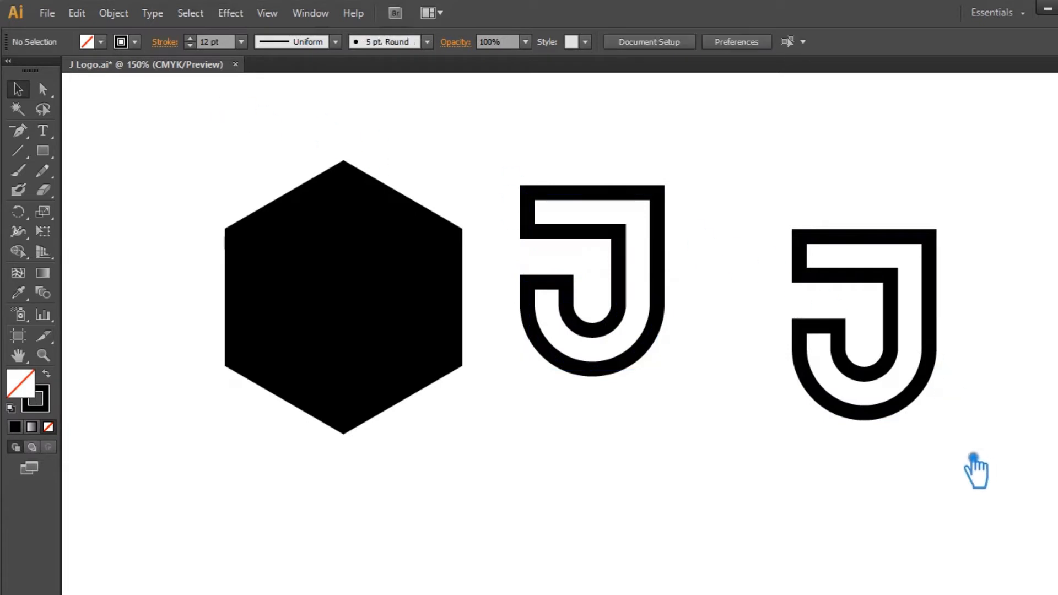
Expand the fill and stroke of both outlined Js into filled shapes
drag(979, 457, 594, 157)
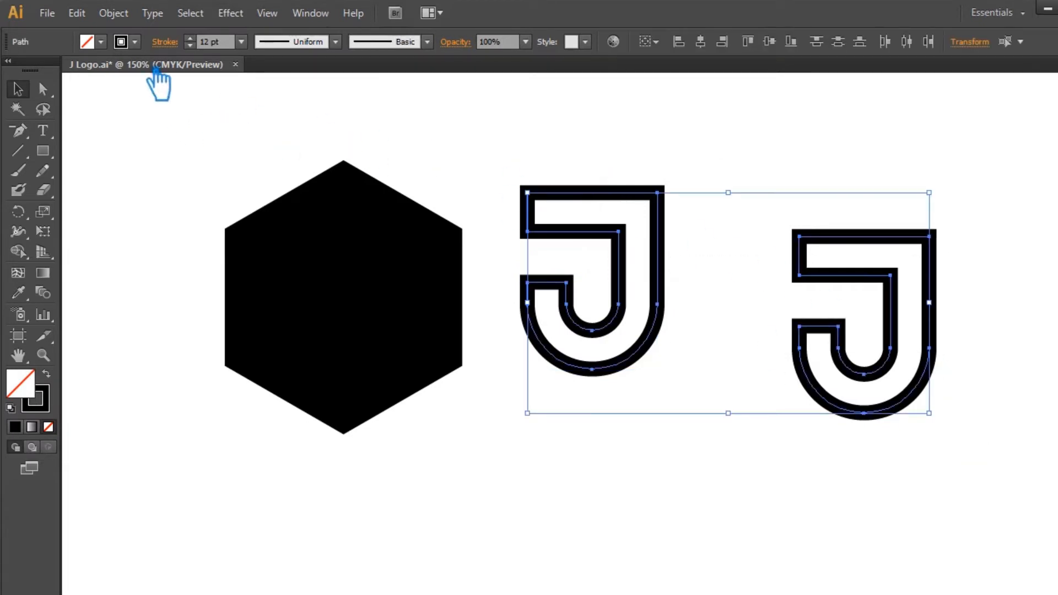
click(114, 14)
click(135, 191)
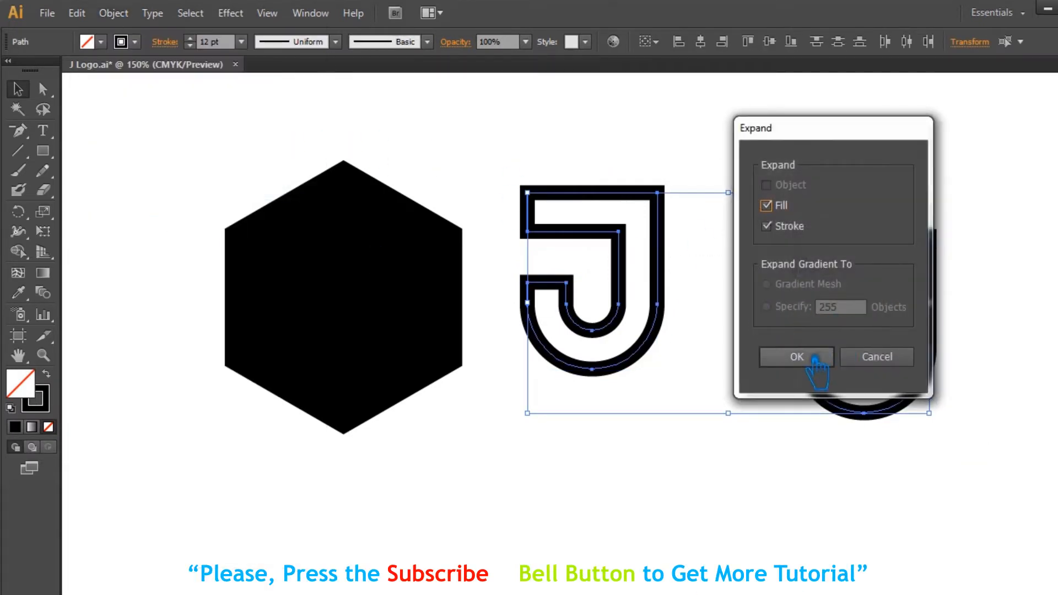
click(798, 355)
click(692, 484)
Move the J nearest the hexagon onto the hexagon's middle and scale it down so it fits inside
click(651, 364)
drag(653, 364, 409, 391)
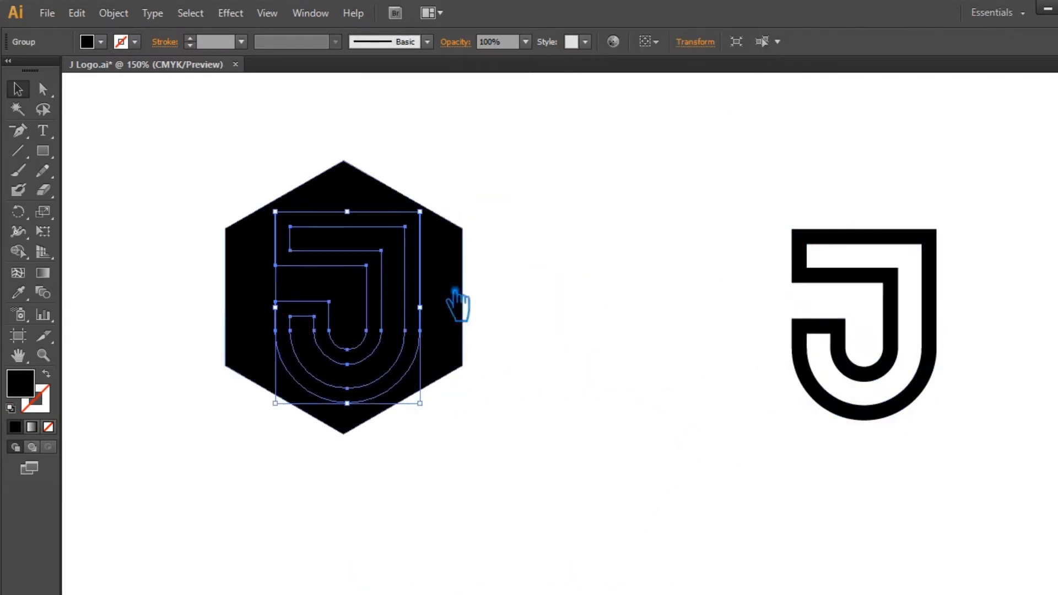
click(437, 228)
click(366, 256)
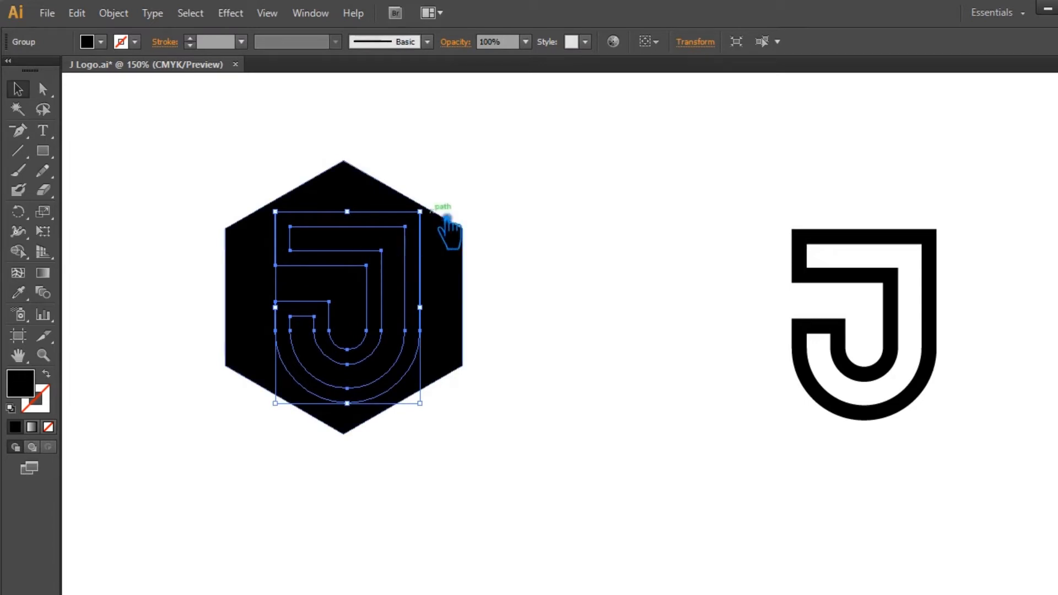
drag(436, 221, 421, 242)
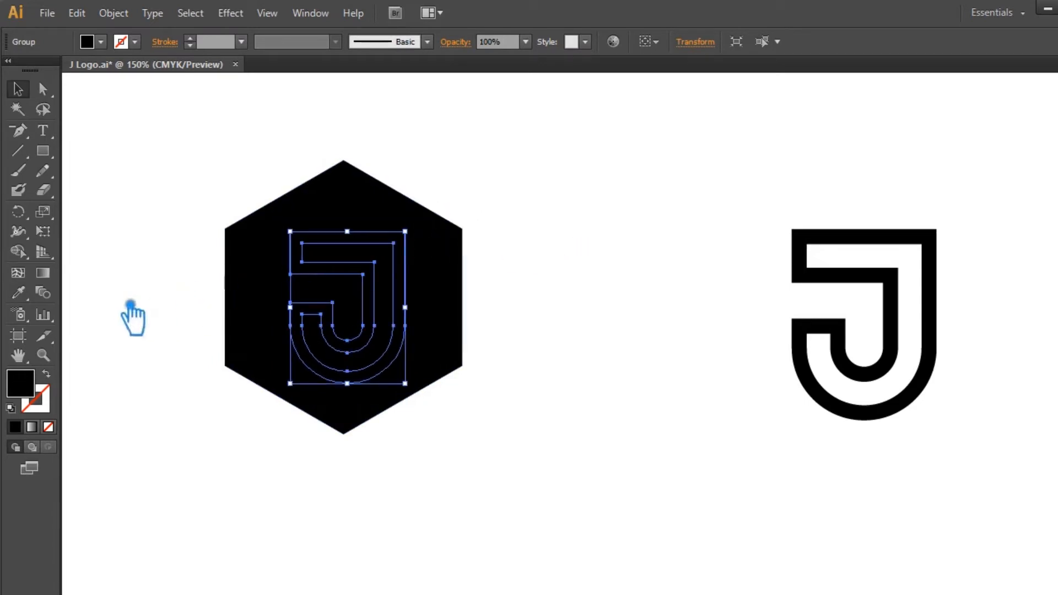
Fill the J inside the hexagon with light grey and enlarge it slightly from its center
double_click(22, 383)
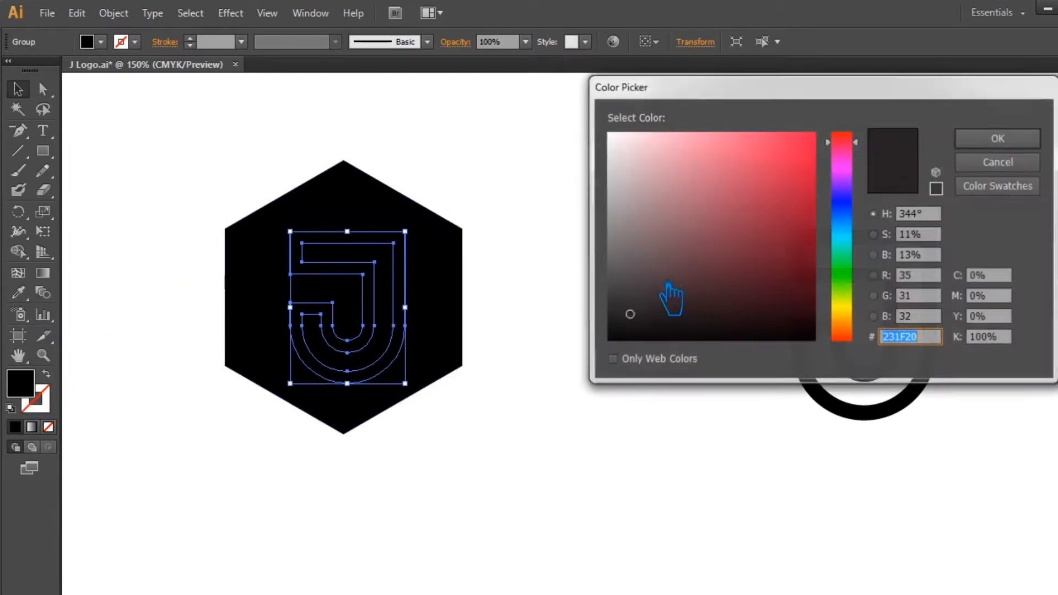
click(624, 182)
click(986, 138)
click(570, 304)
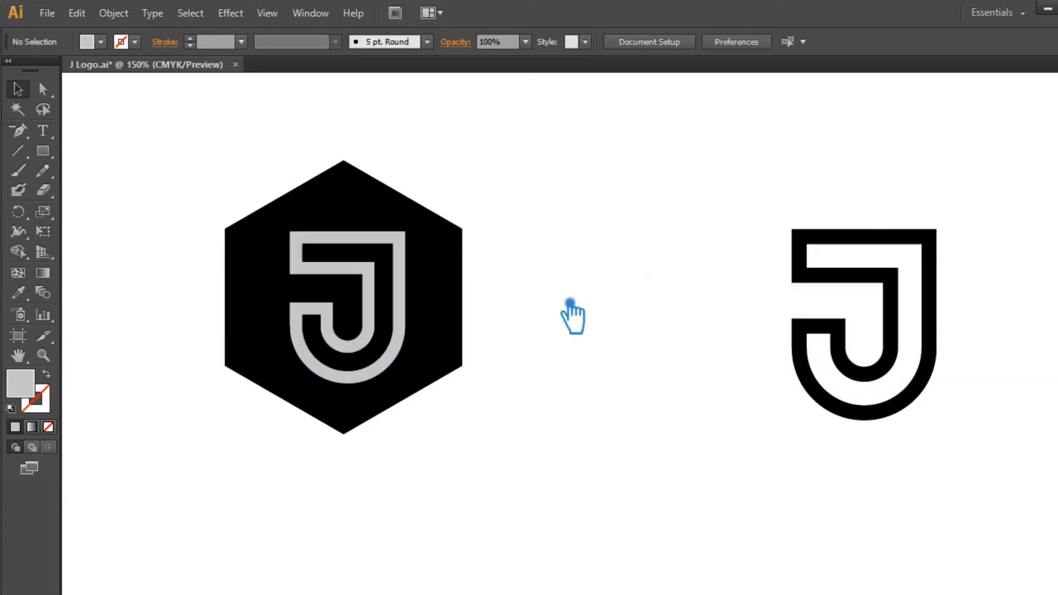
click(402, 325)
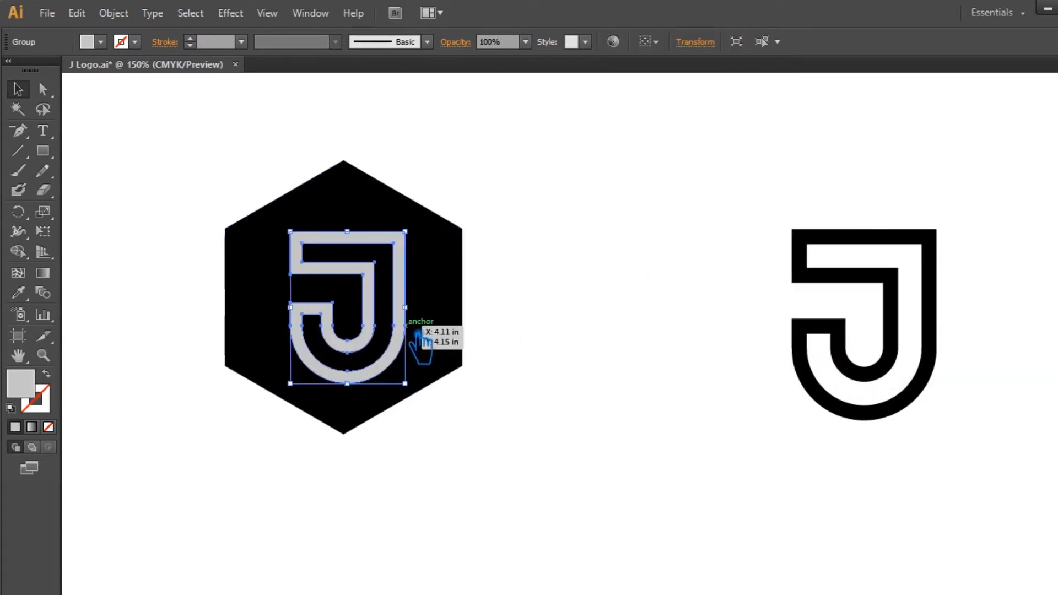
drag(422, 238, 437, 236)
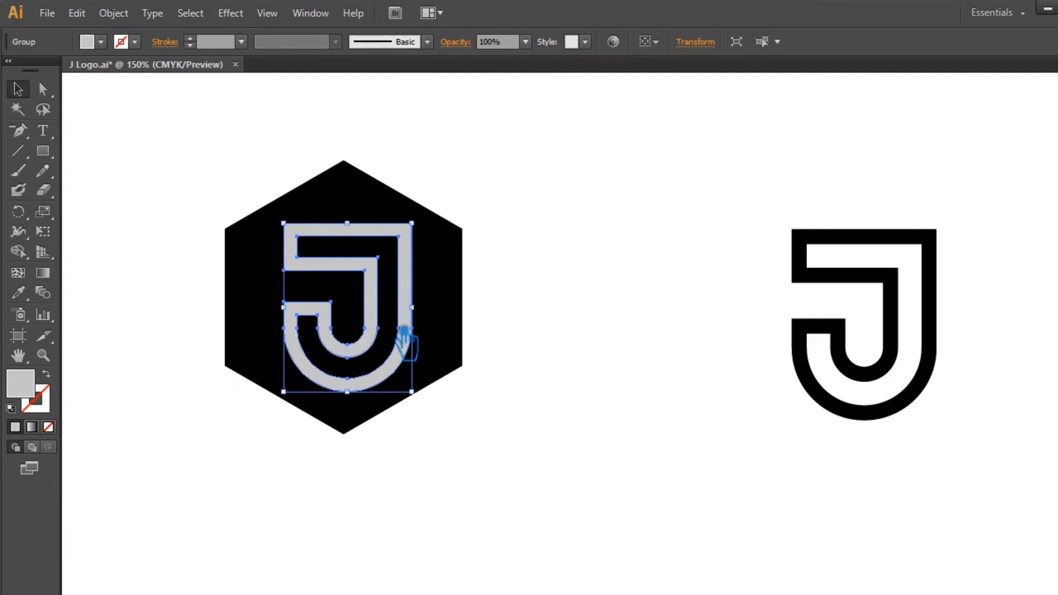
Fill the hexagon with the olive green 9EB229
click(435, 302)
double_click(25, 385)
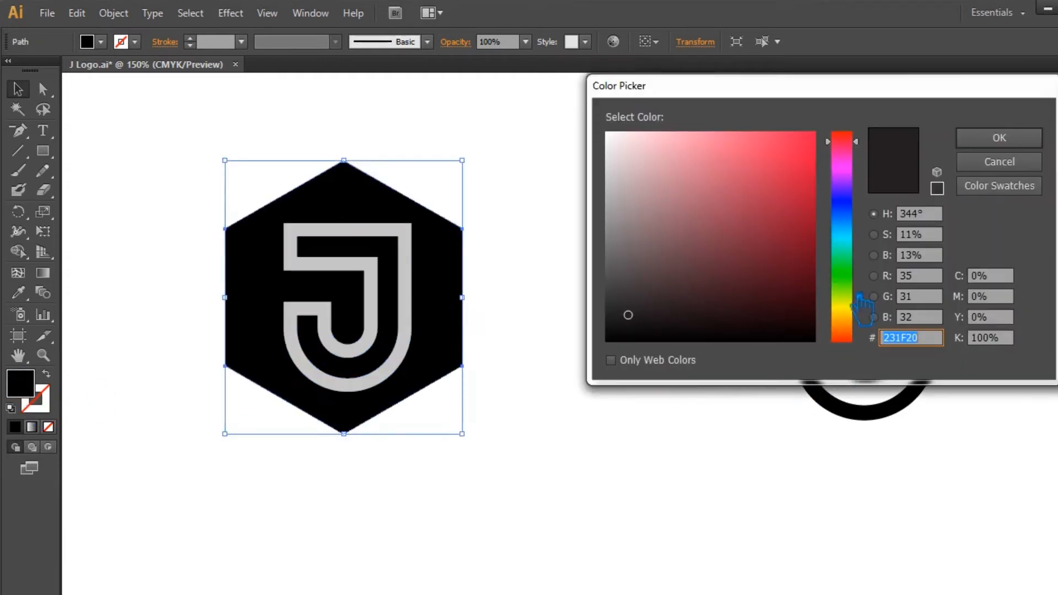
click(861, 236)
drag(861, 273, 824, 302)
drag(782, 216, 785, 211)
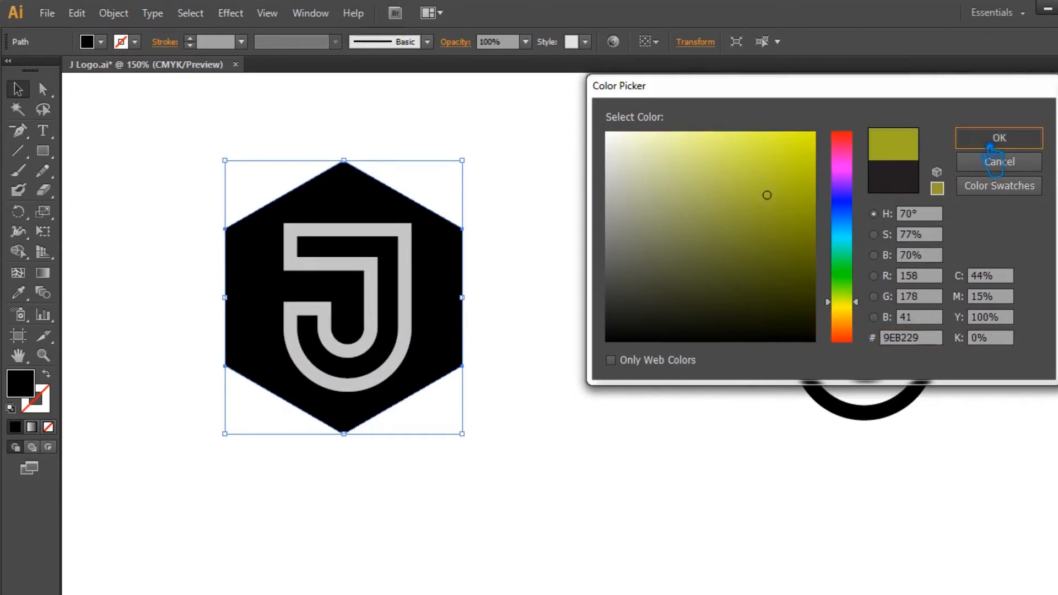
click(986, 141)
click(602, 274)
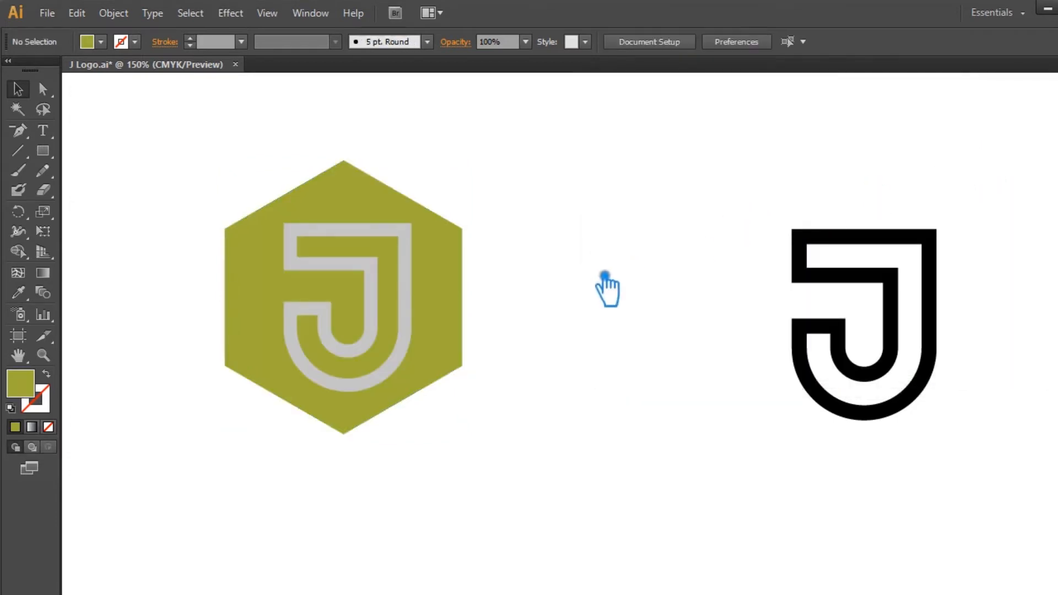
Change the fill of the J inside the hexagon to white, FFFFFF
click(414, 327)
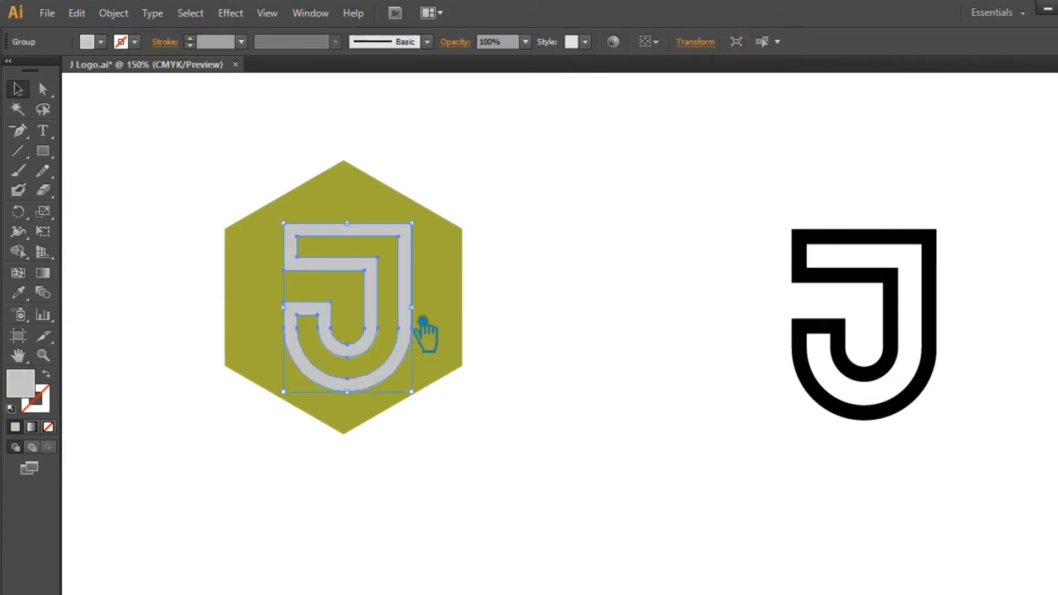
double_click(22, 386)
click(612, 139)
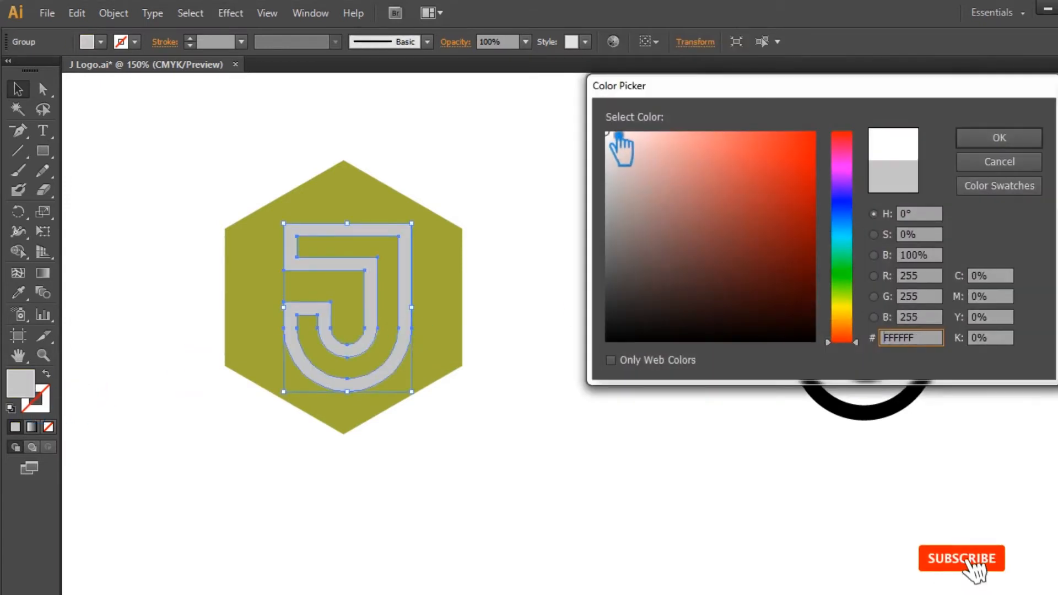
click(986, 139)
click(576, 272)
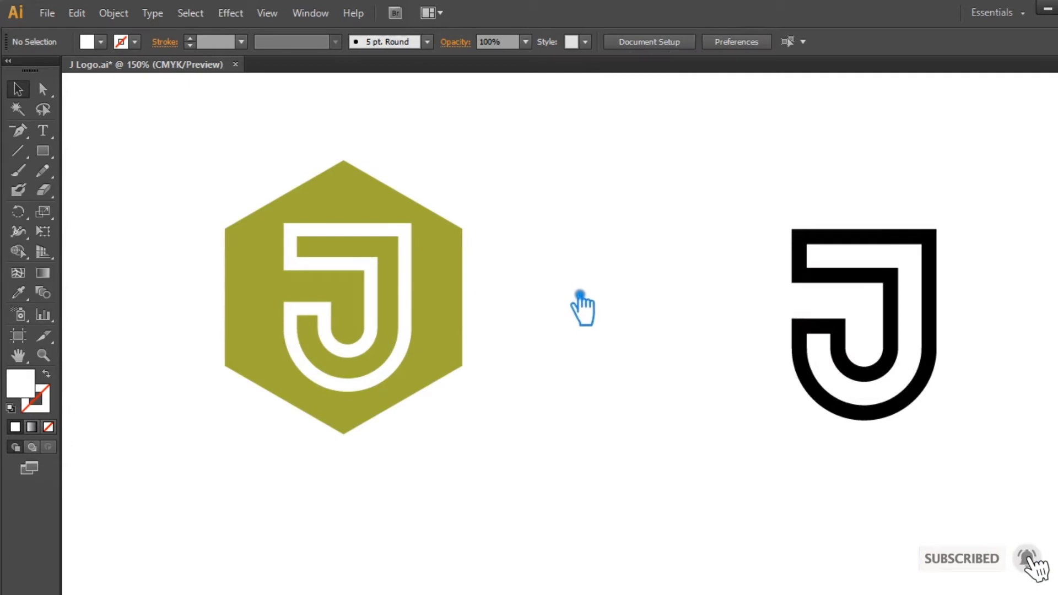
Show the rulers, and fill an in-place copy of the white J with the hexagon's green darkened to 6F7A22
click(415, 333)
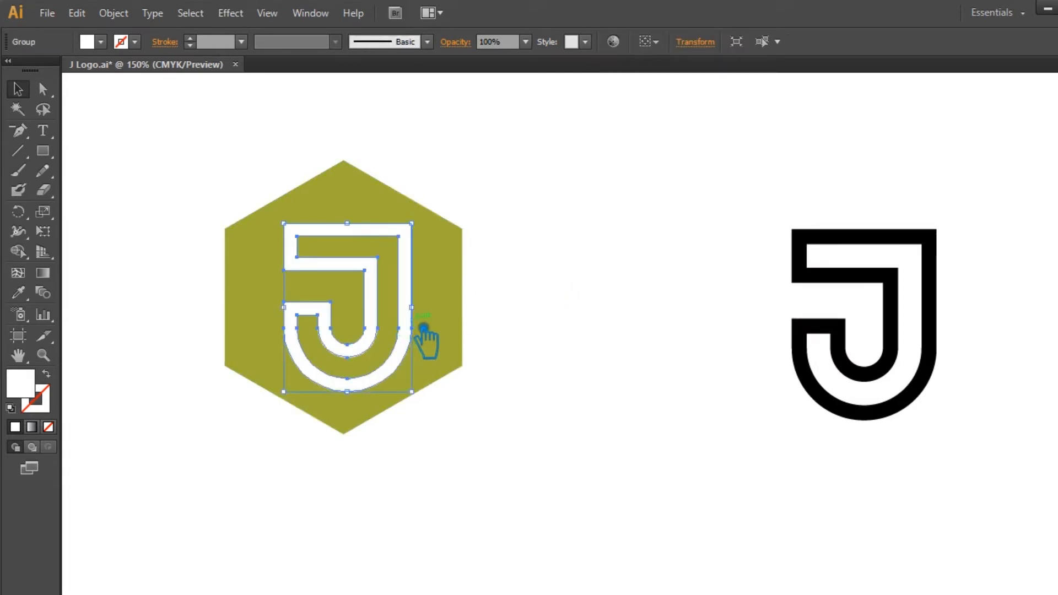
key(ctrl+r)
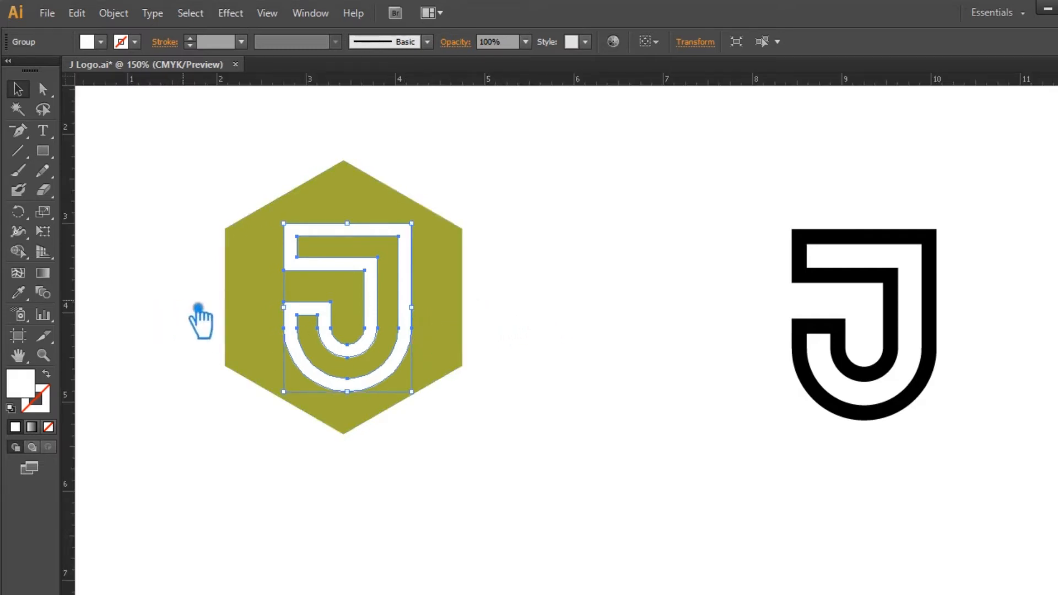
click(18, 293)
click(267, 303)
double_click(20, 383)
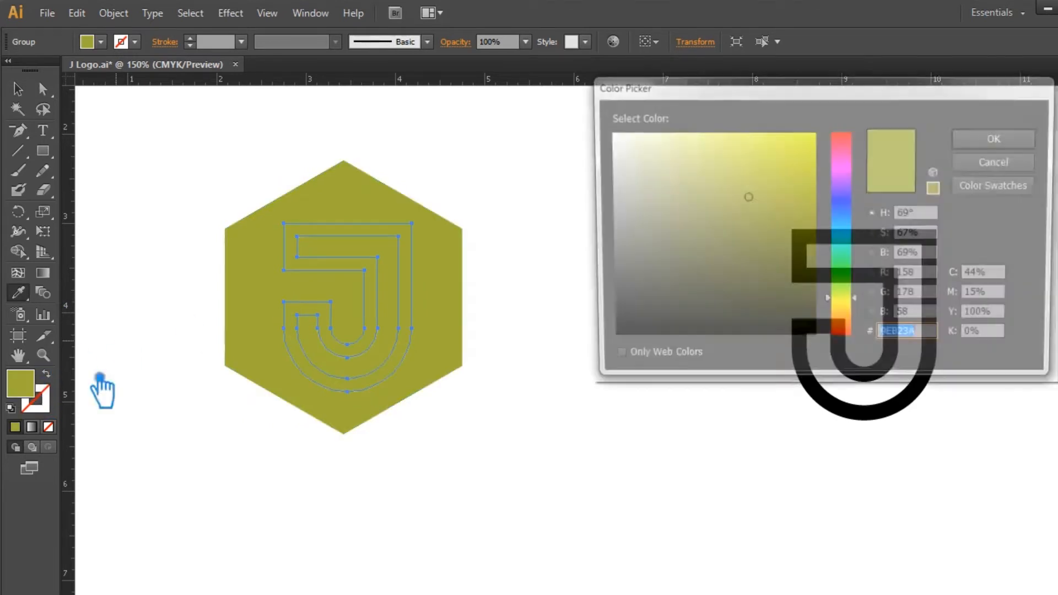
click(759, 232)
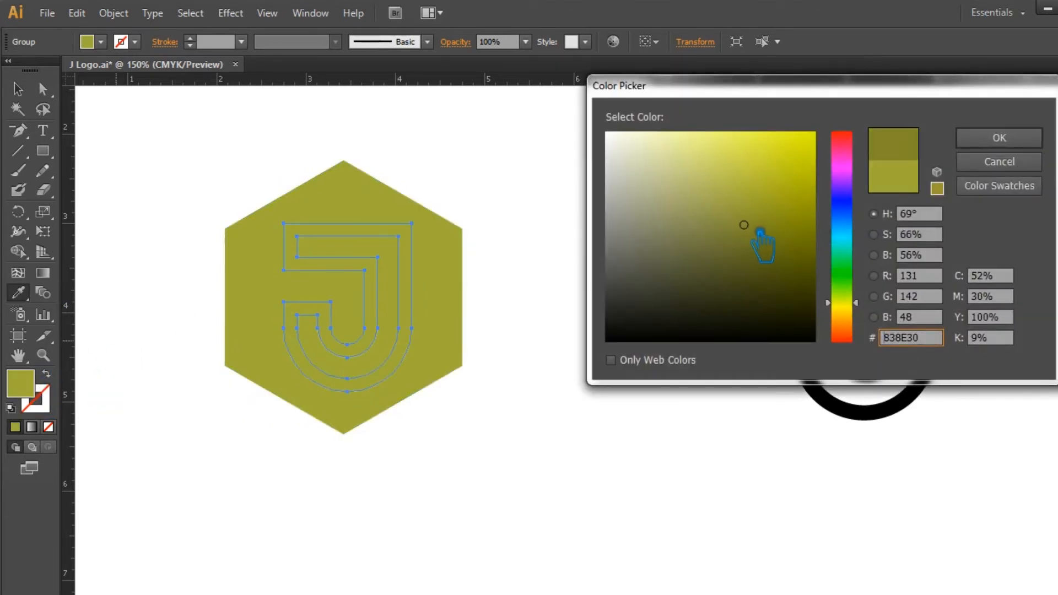
click(755, 238)
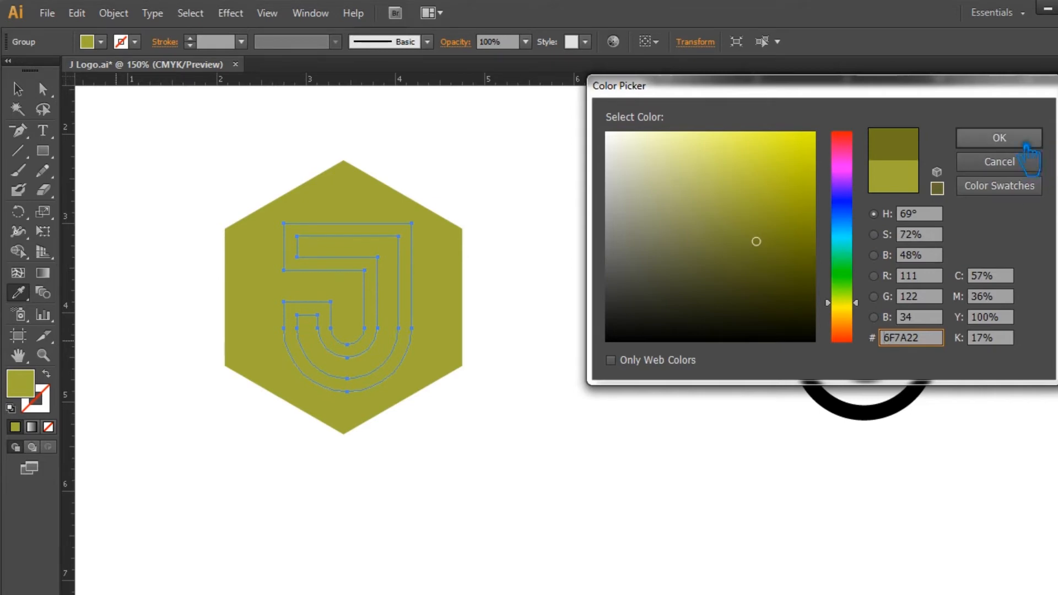
click(999, 138)
click(17, 88)
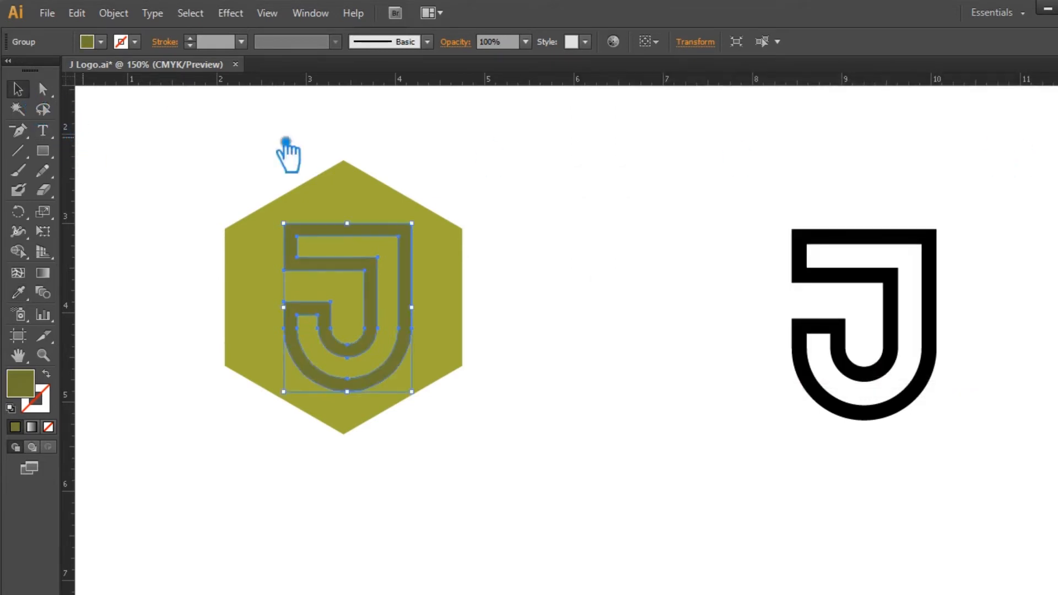
Center the hexagon and the Js inside it on each other horizontally and vertically
click(636, 313)
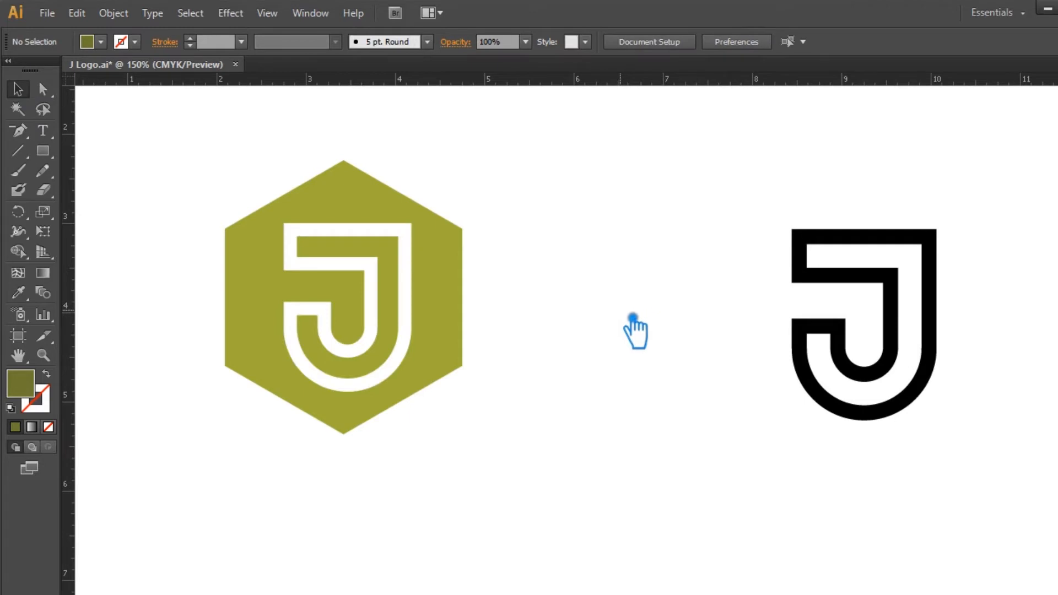
key(ctrl+z)
click(512, 385)
drag(518, 424, 232, 184)
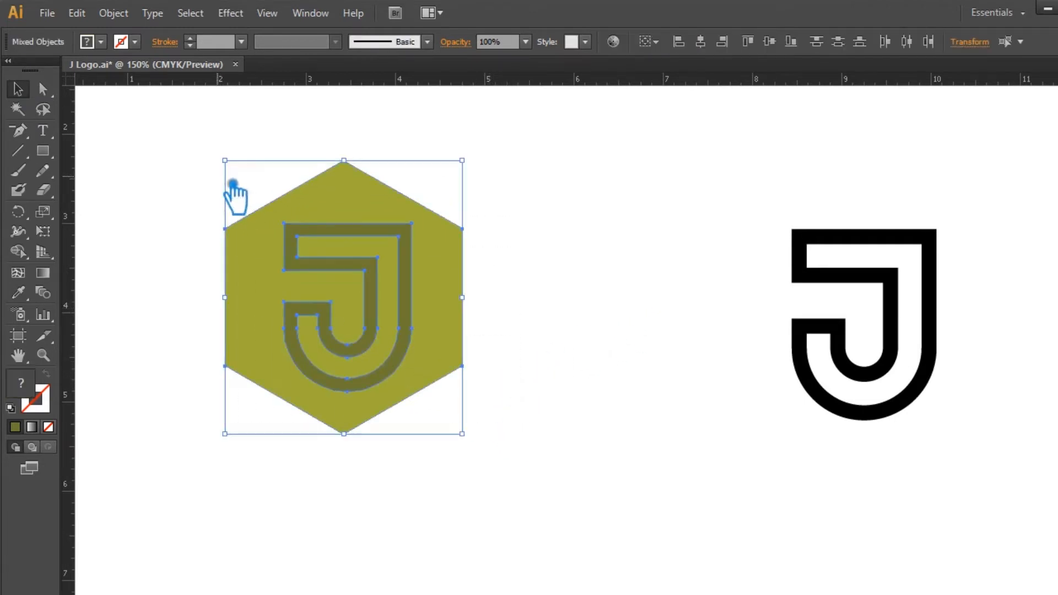
click(769, 41)
click(778, 51)
click(642, 314)
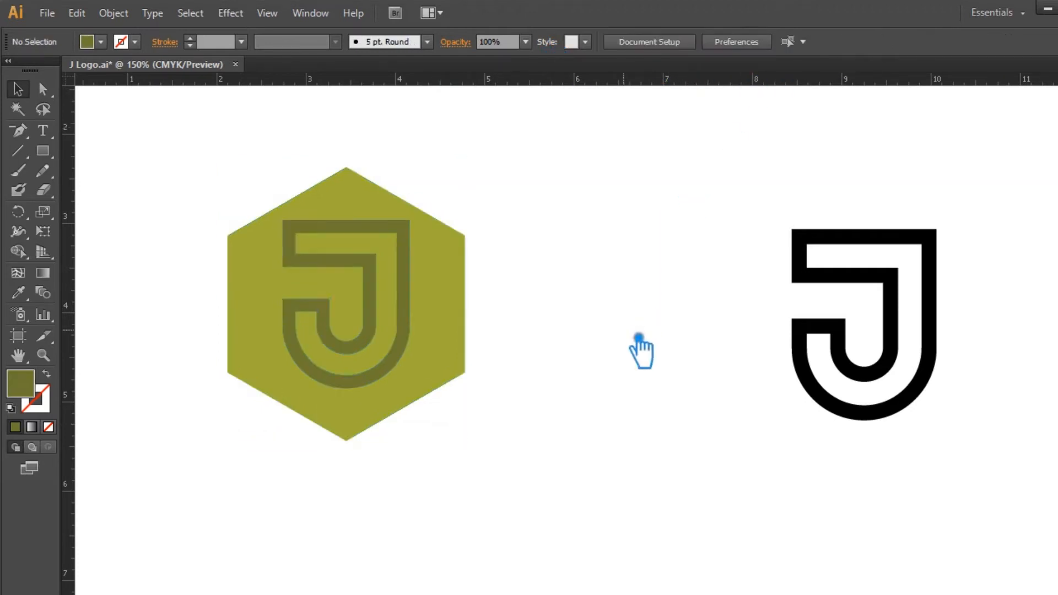
Place a duplicate of the dark green J at the hexagon's lower-right edge and select both dark green Js
click(419, 359)
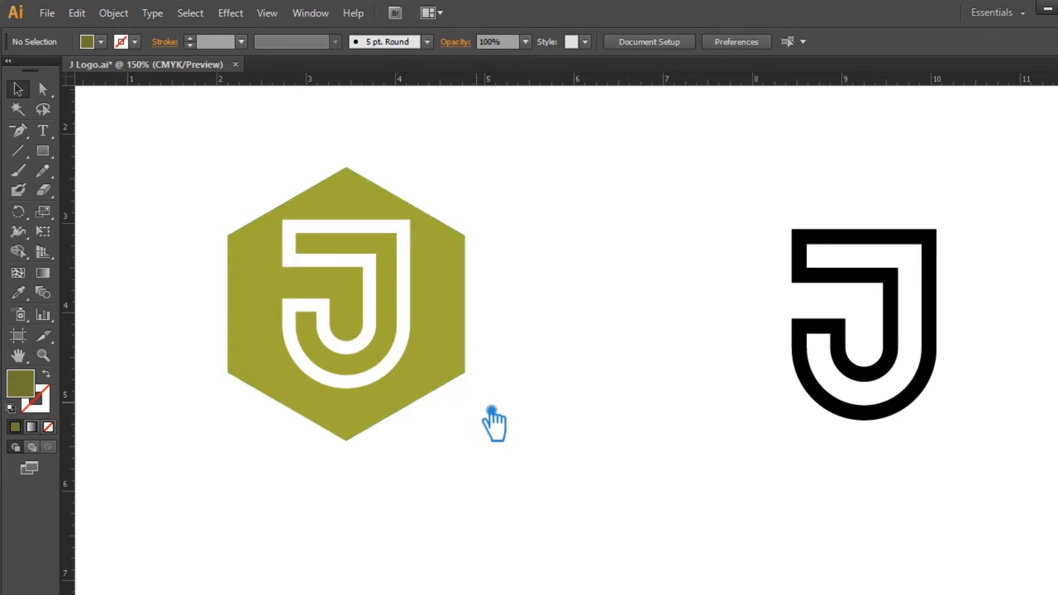
key(ctrl+z)
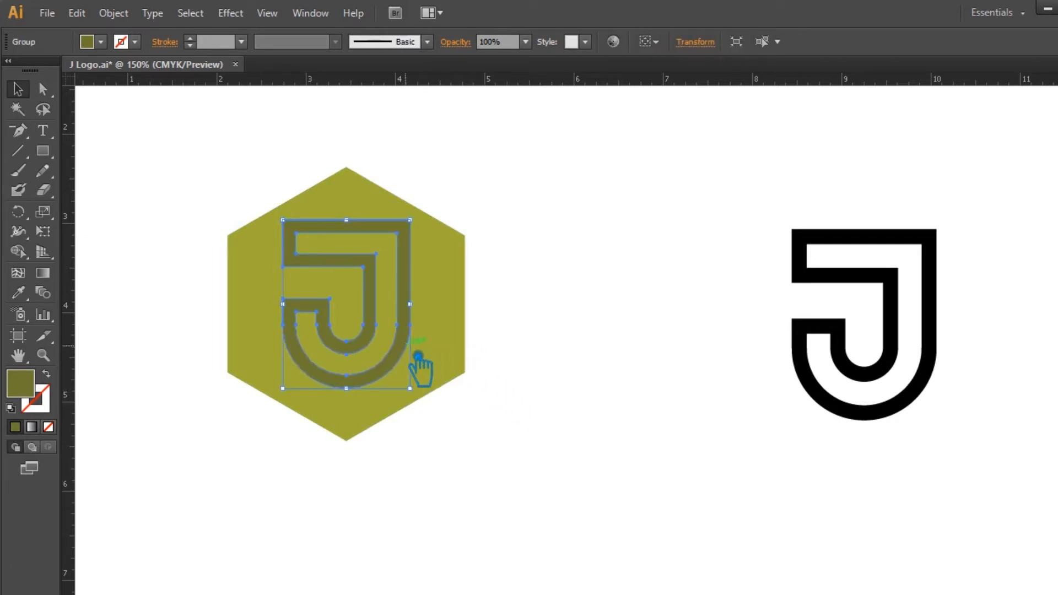
drag(416, 364, 569, 513)
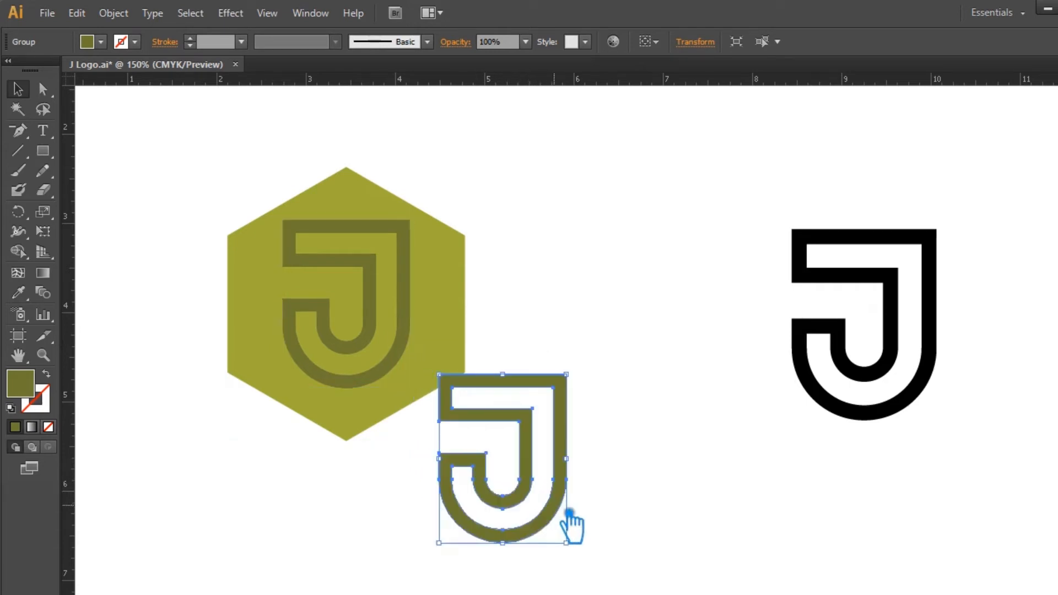
shift+click(413, 360)
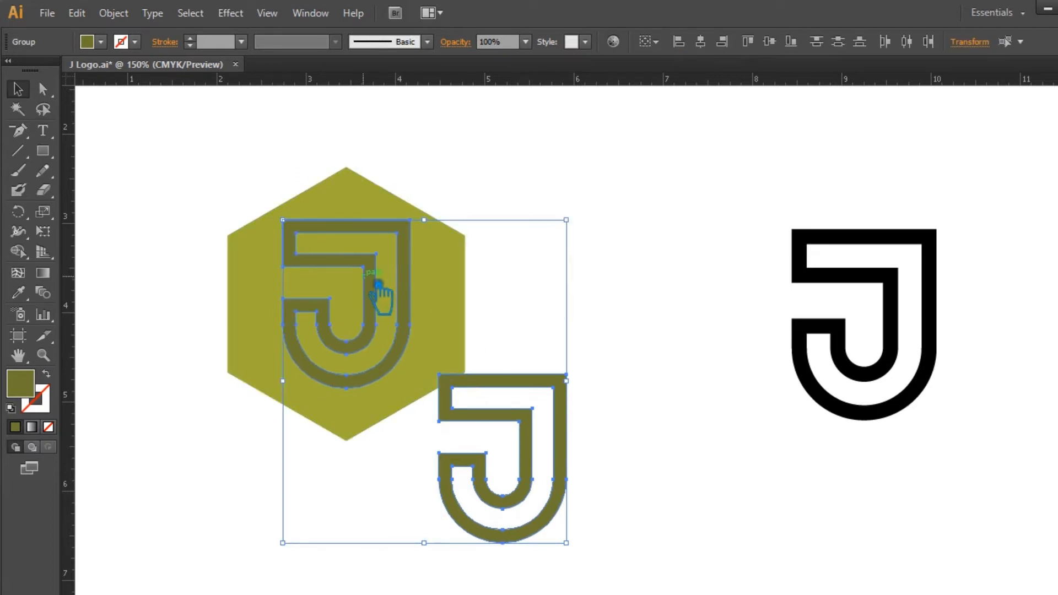
Try moving the duplicate dark green J farther down and right and selecting it with the one in the hexagon, and undo the move
click(672, 453)
drag(578, 454, 598, 486)
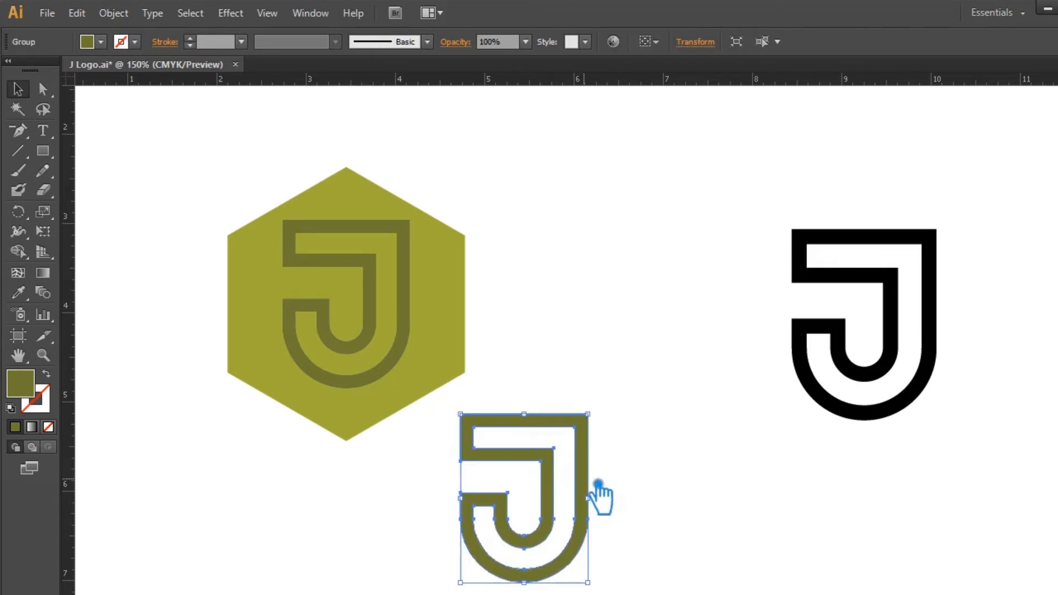
click(540, 435)
click(548, 425)
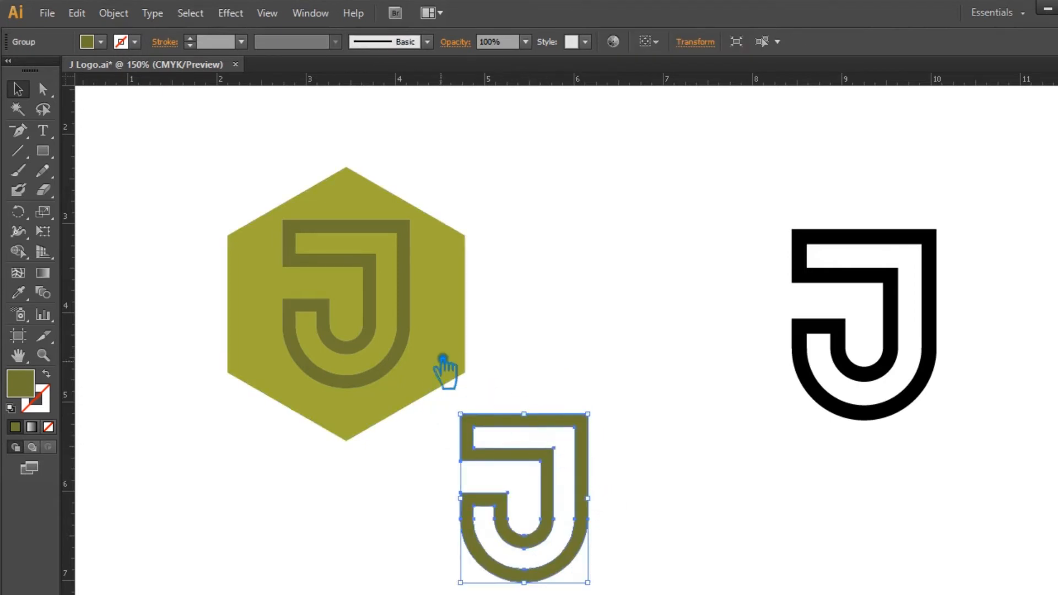
shift+click(420, 336)
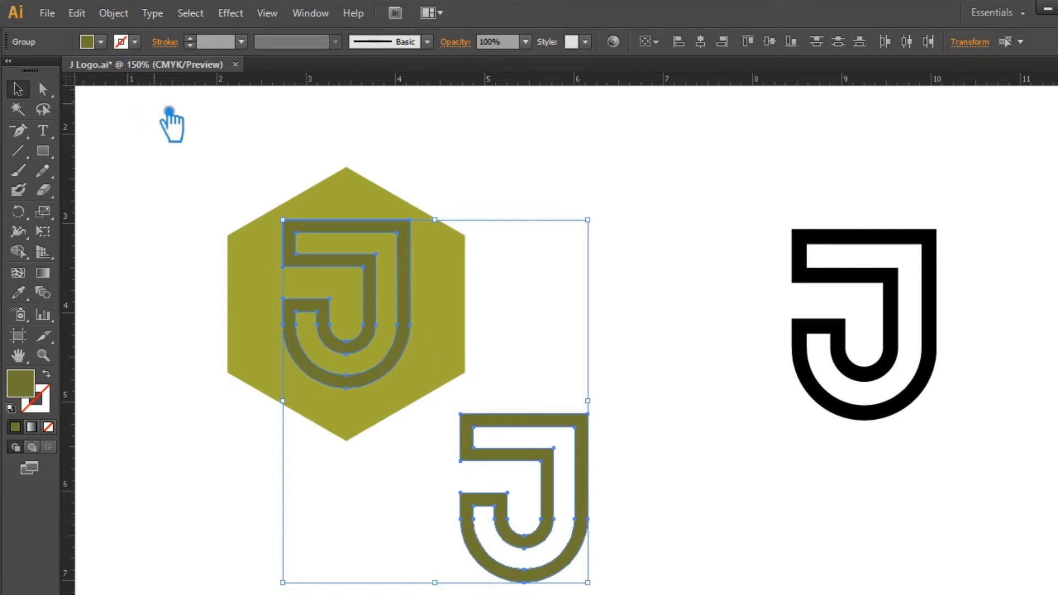
key(ctrl+z)
key(ctrl+z)
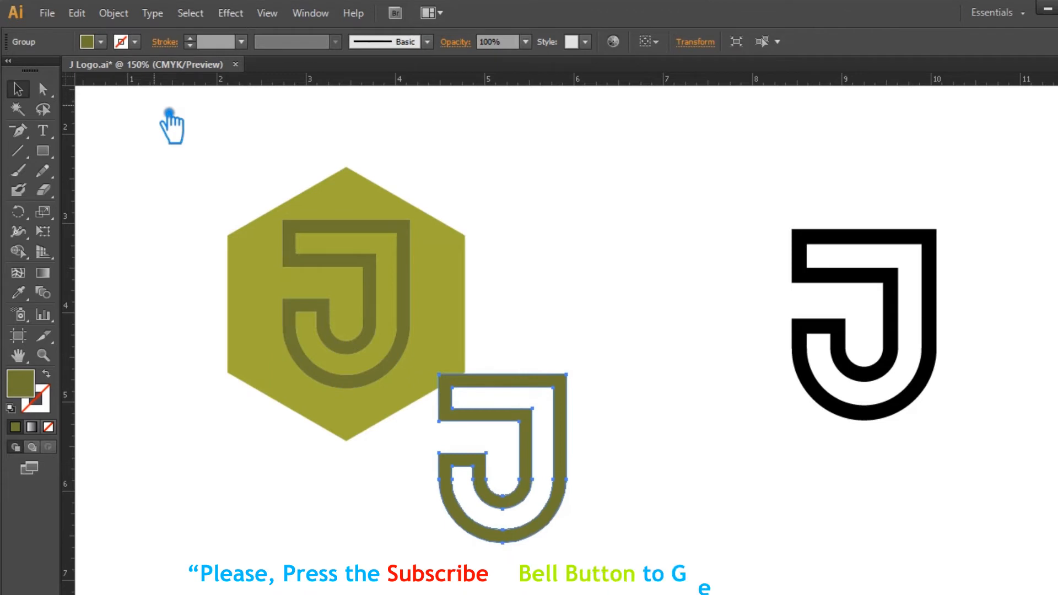
Remove the duplicate dark green J outside the hexagon and delete the dark green J inside it, keeping the white one
click(594, 298)
drag(539, 489, 275, 187)
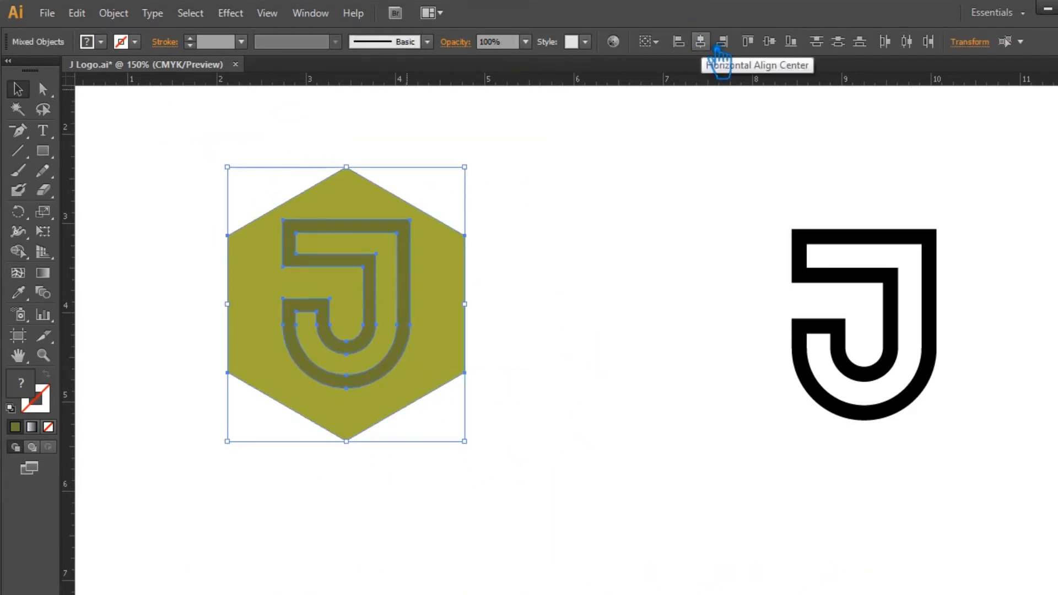
click(582, 364)
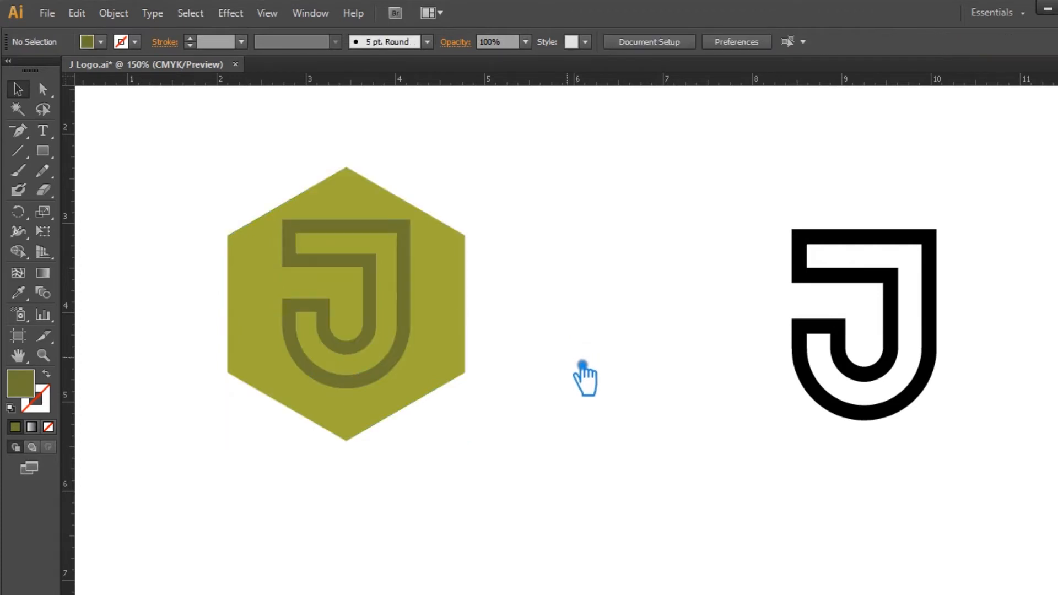
click(409, 362)
key(ctrl+f)
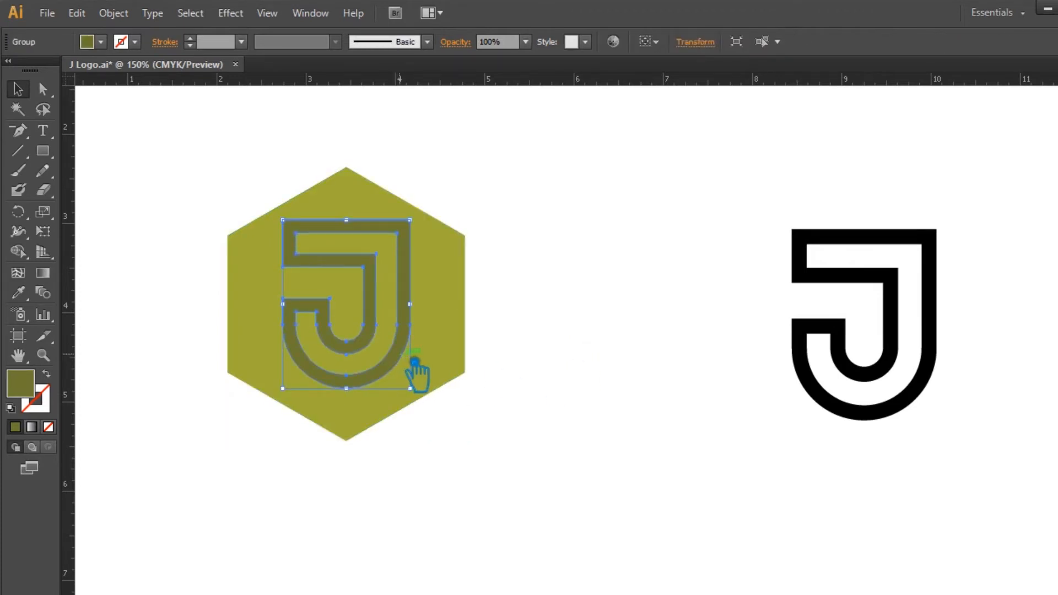
key(Delete)
Nudge the white J slightly downward inside the hexagon
click(402, 355)
key(Down)
key(Down)
key(Down)
key(Down)
key(Down)
key(Down)
key(Down)
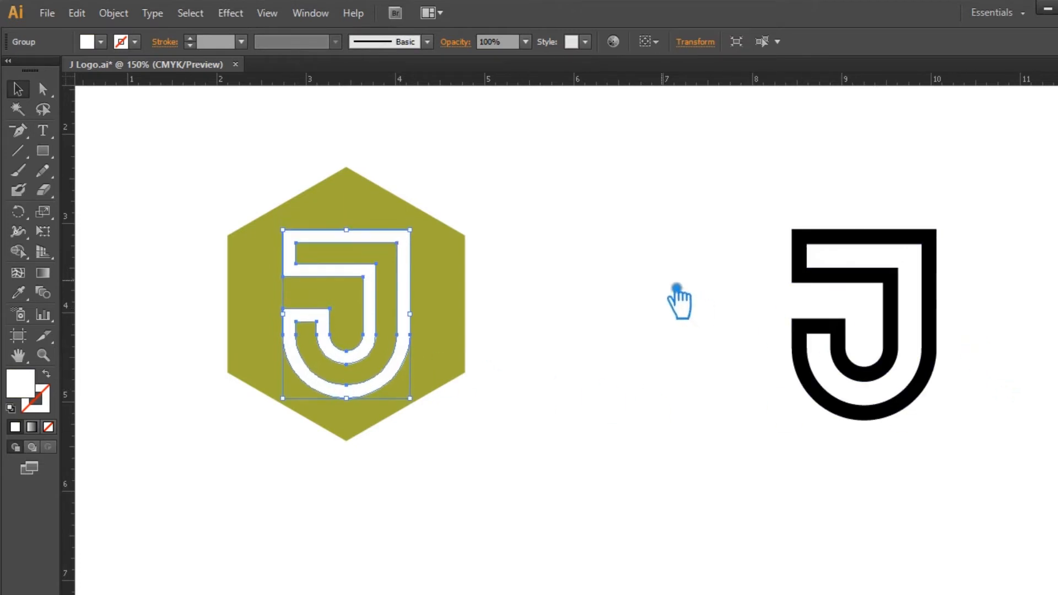
click(677, 287)
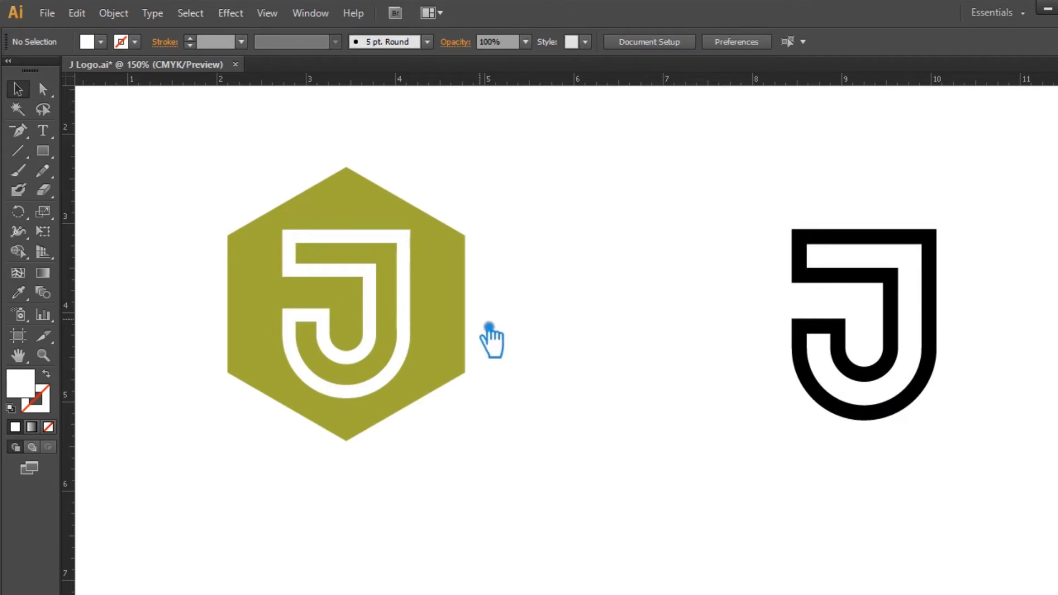
Fill an in-place copy of the lowered white J with the hexagon's green darkened to 798715
click(417, 326)
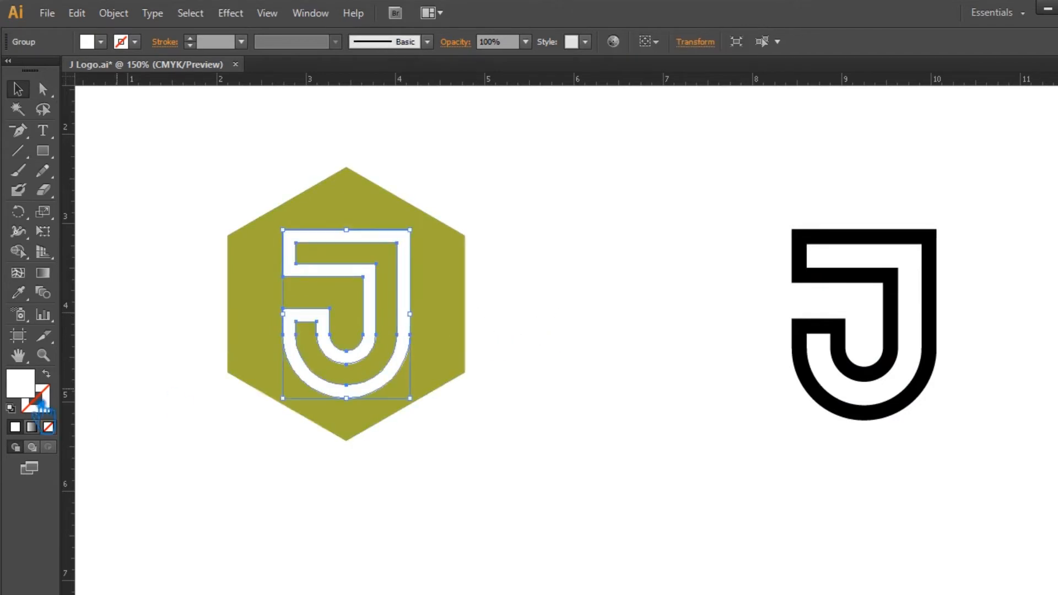
key(i)
click(288, 307)
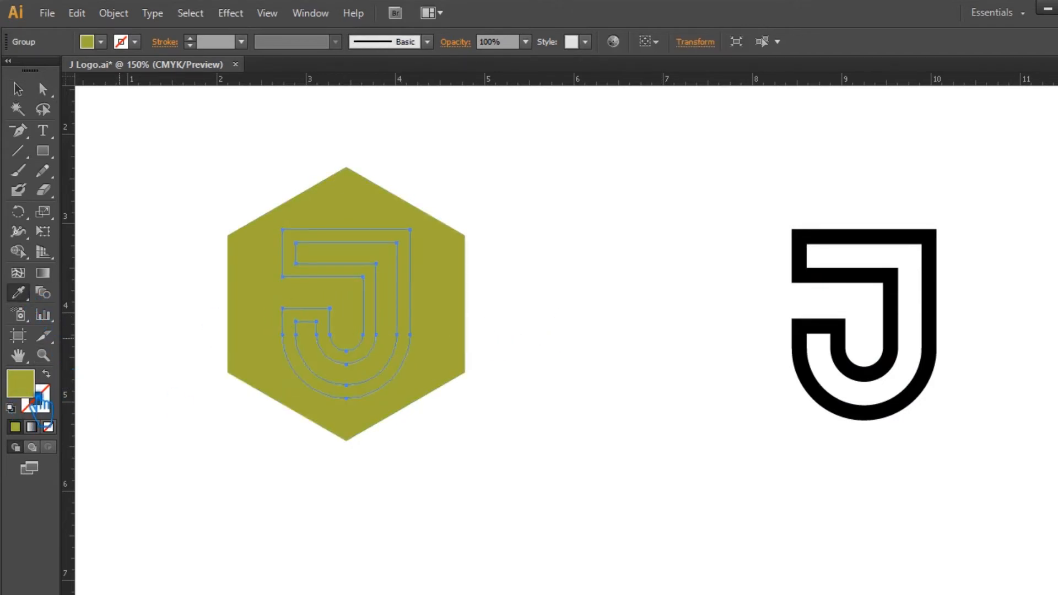
double_click(20, 382)
click(773, 216)
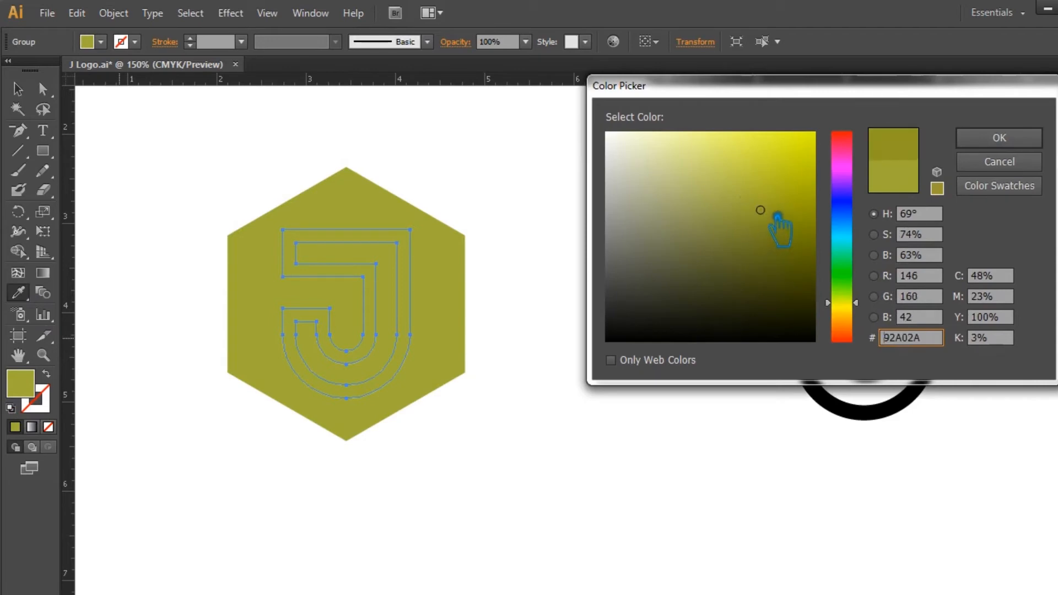
click(781, 229)
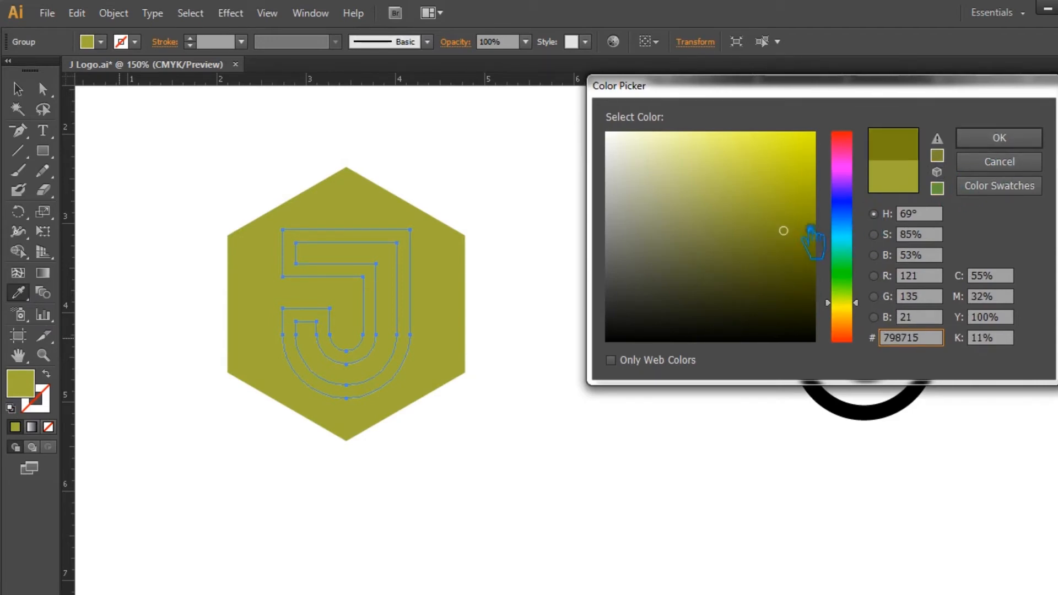
click(999, 137)
click(22, 90)
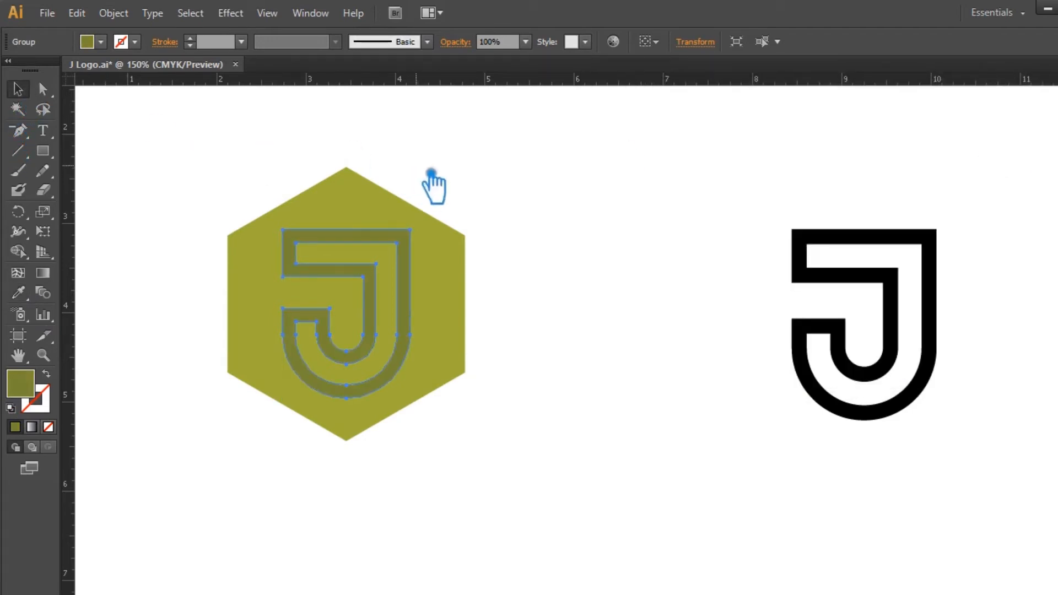
Place a duplicate of the dark green J diagonally below and to the right of the hexagon, and select both dark green Js
click(621, 368)
drag(416, 365, 586, 536)
shift+click(417, 350)
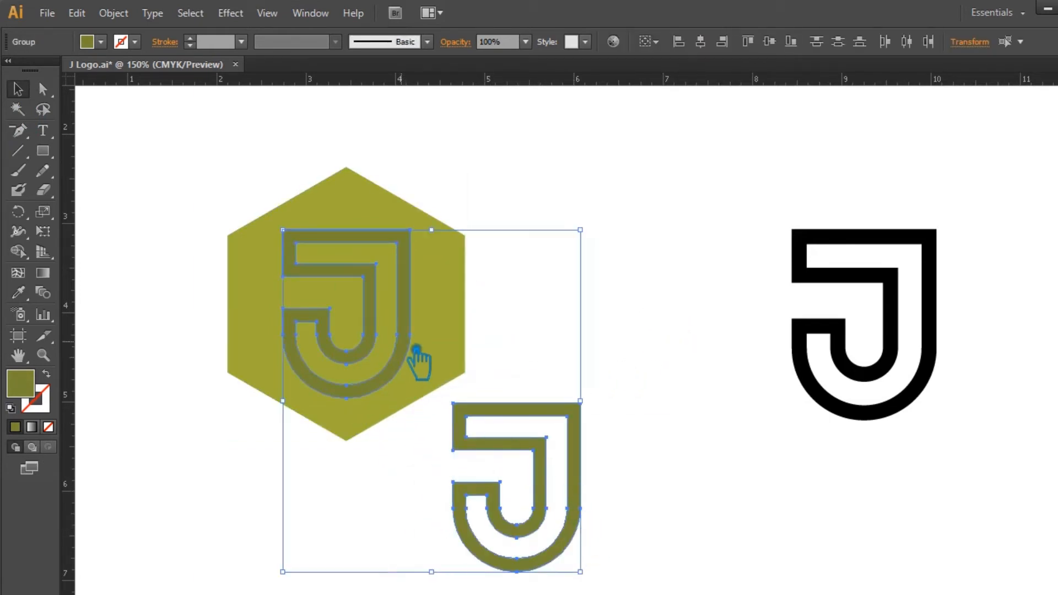
Blend the two dark green Js with spacing set to 300 specified steps
click(114, 13)
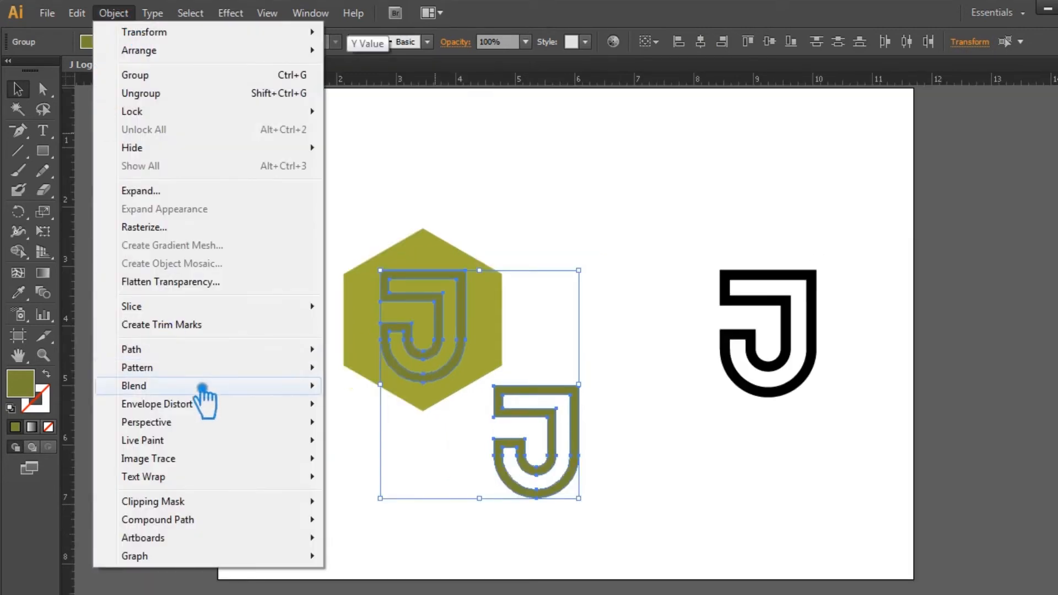
mouse_move(203, 386)
click(410, 432)
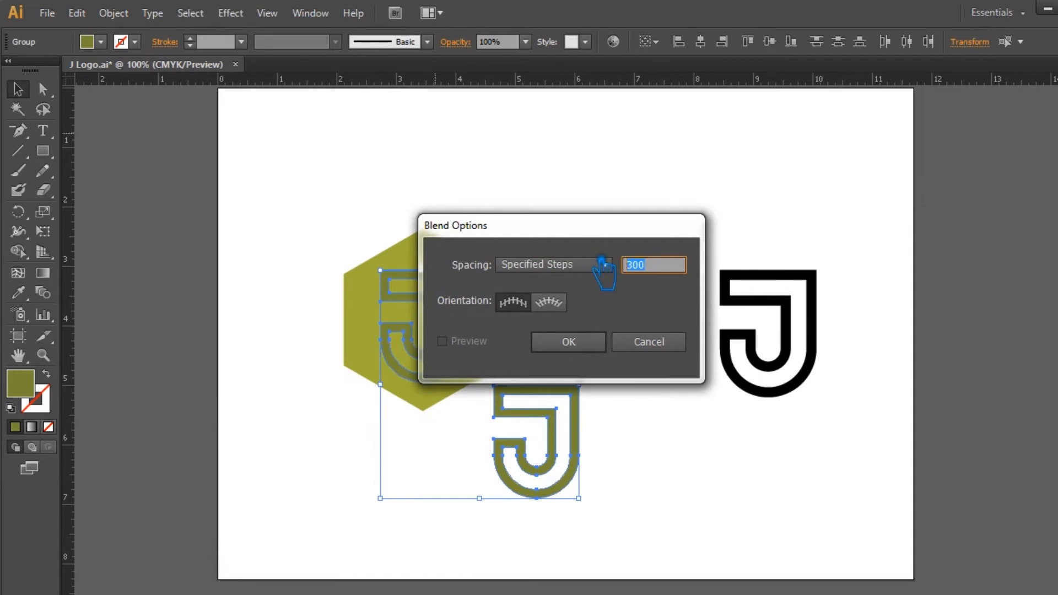
click(601, 342)
click(113, 13)
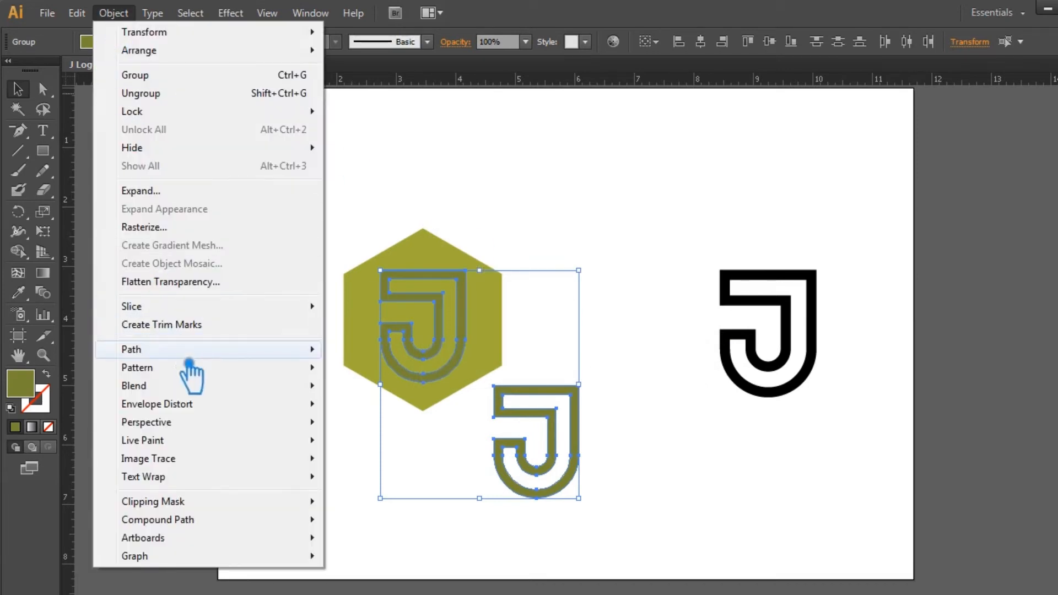
mouse_move(303, 388)
click(392, 392)
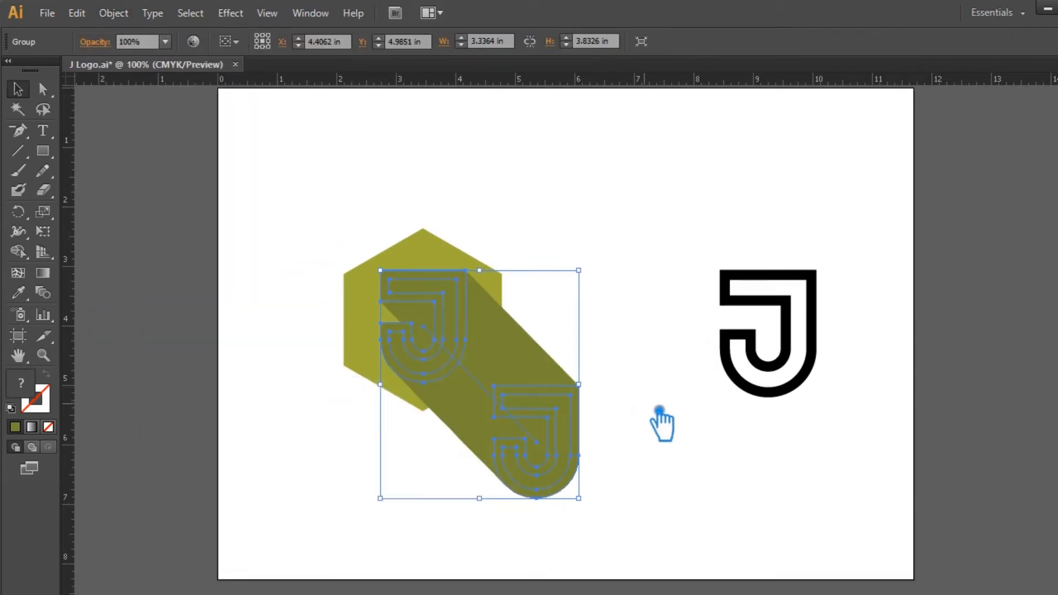
Bring an in-place copy of the hexagon to the front, above the blended J shadow
key(ctrl+plus)
key(ctrl+plus)
key(ctrl+plus)
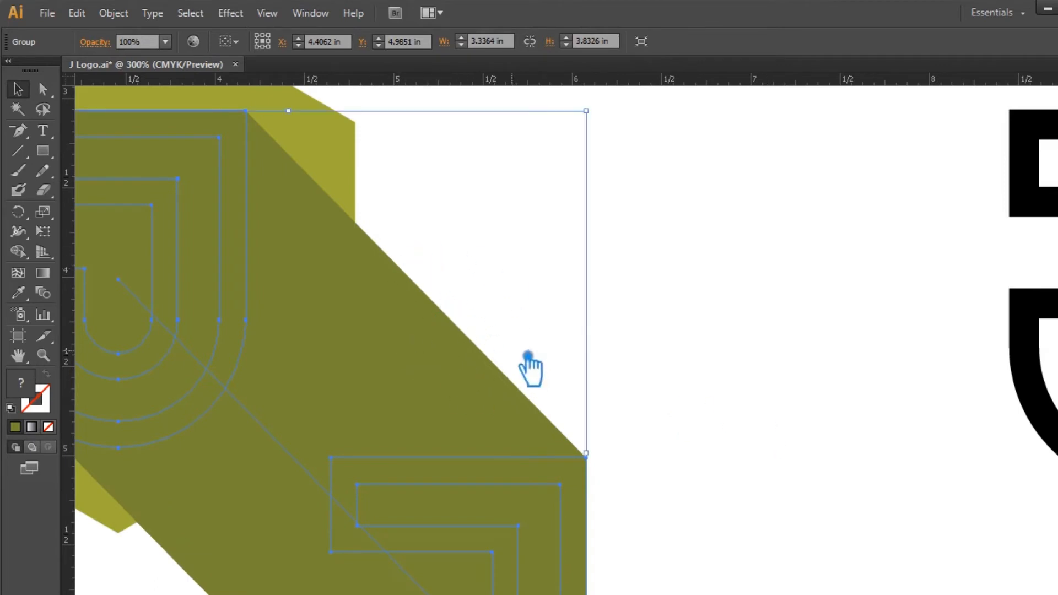
key(ctrl+minus)
key(ctrl+minus)
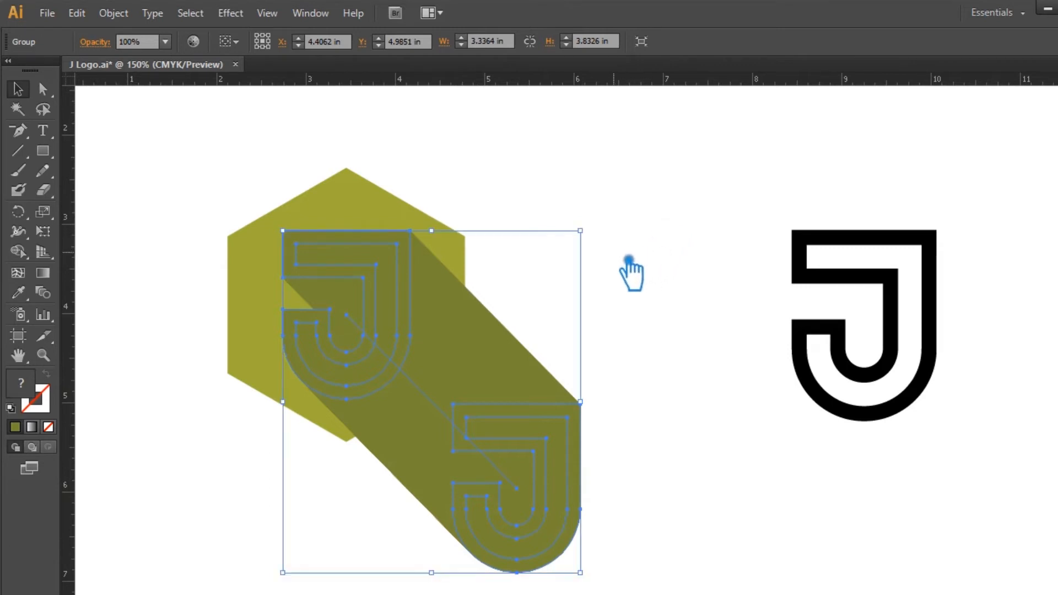
click(360, 214)
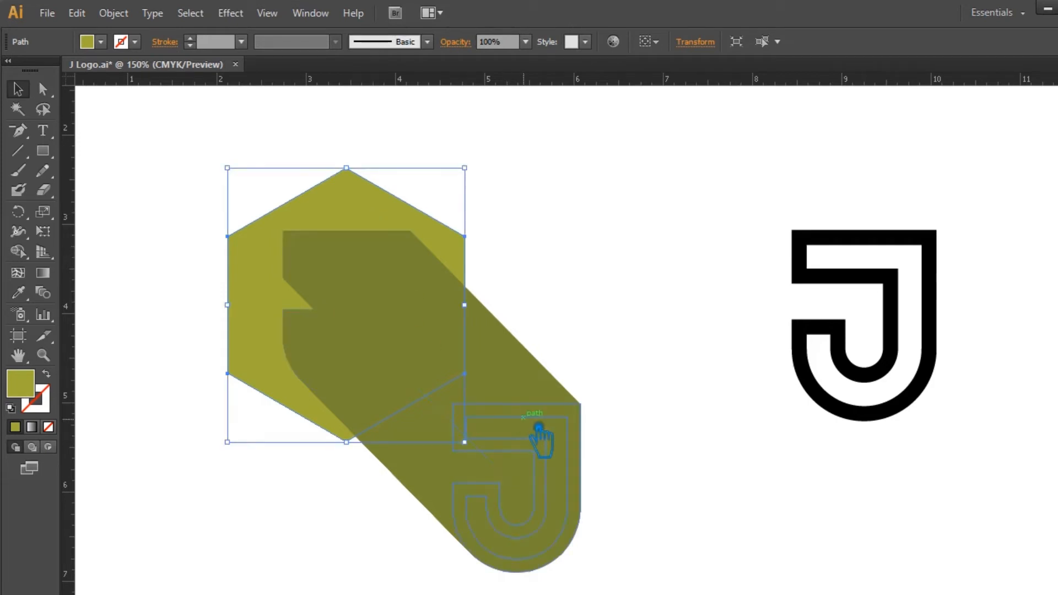
shift+click(539, 438)
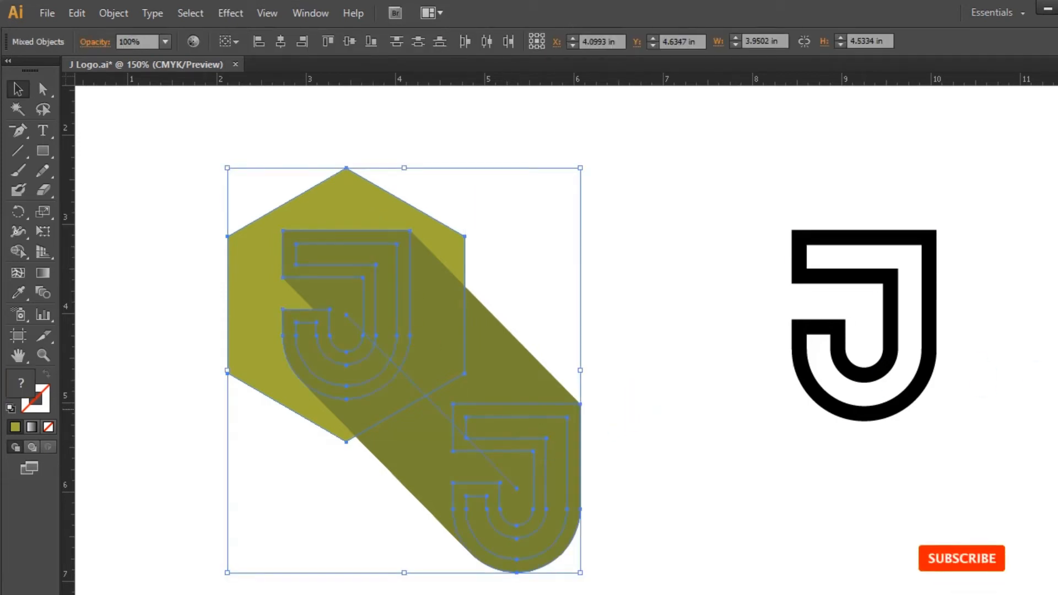
click(348, 206)
key(ctrl+shift+bracketright)
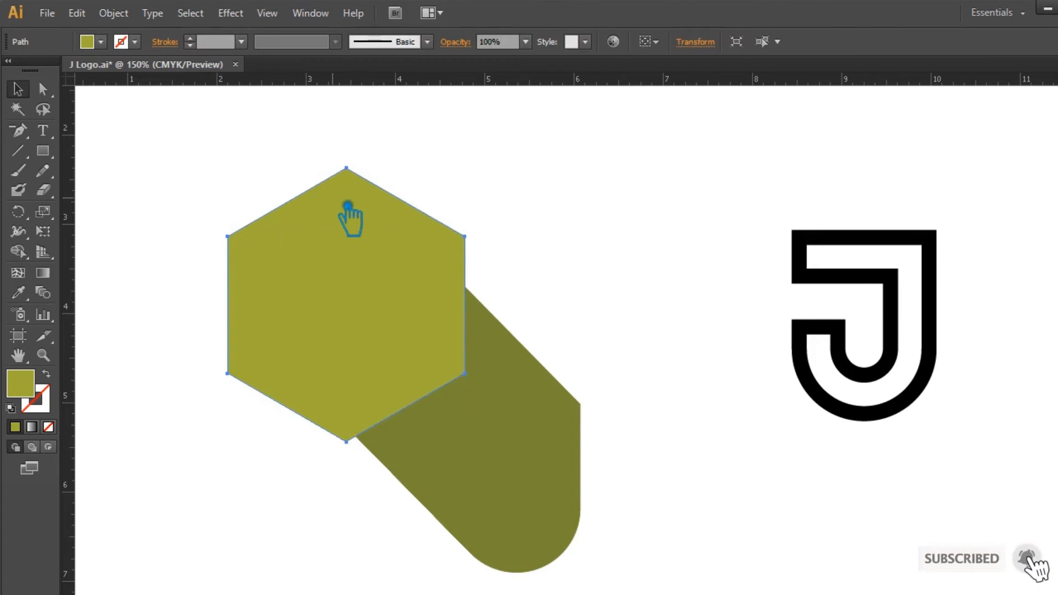
Clip the blended J shadow to the front hexagon with a clipping mask
shift+click(487, 441)
right_click(487, 440)
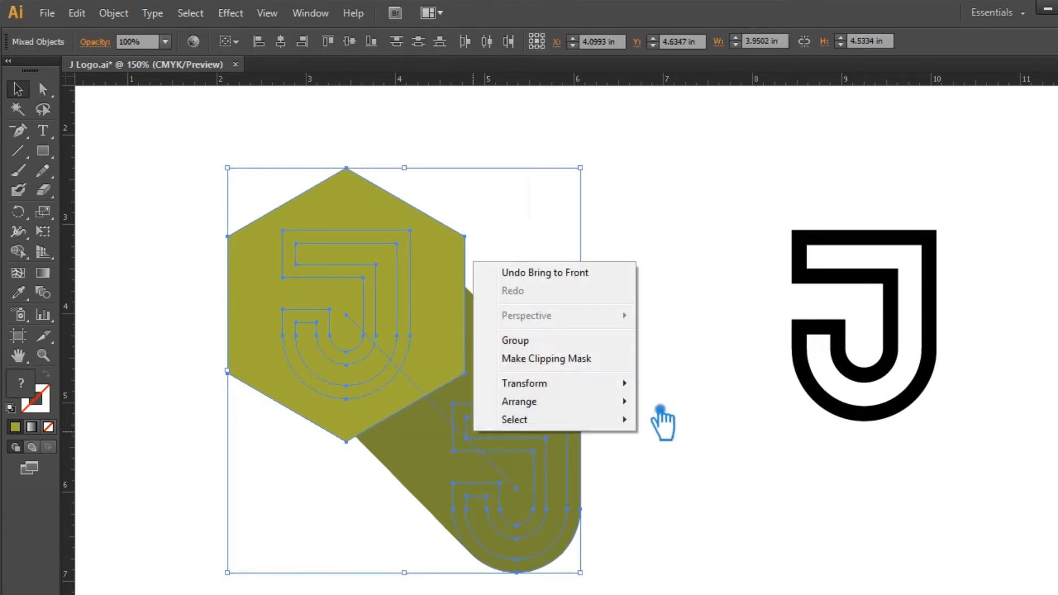
click(584, 368)
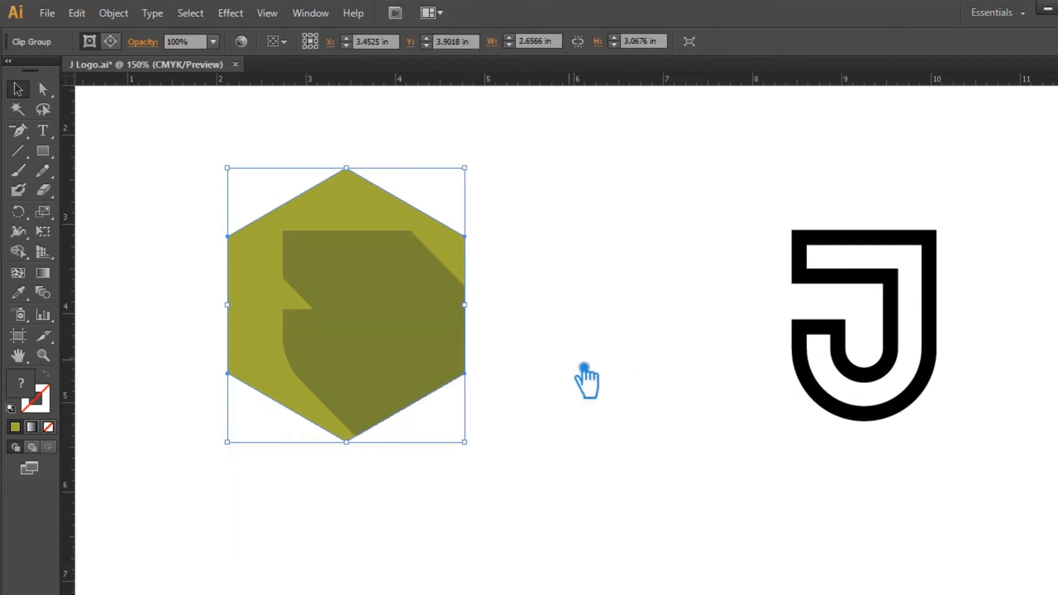
click(584, 368)
Restack the logo with the white J in front, the clipped shadow behind it and the hexagon at the back
click(427, 323)
key(ctrl+shift+b)
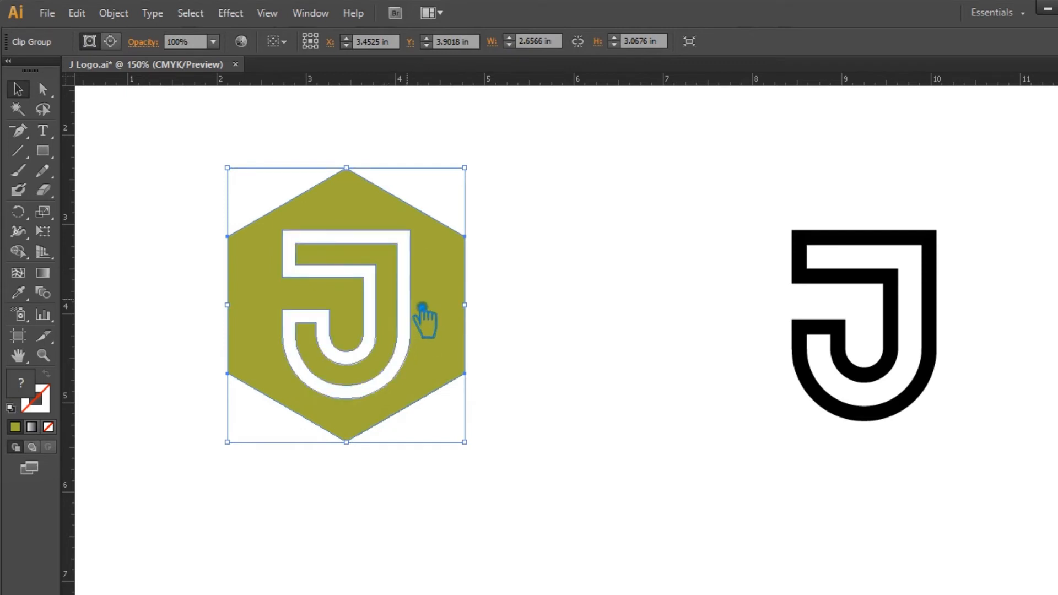
key(ctrl+shift+b)
key(ctrl+shift+b)
click(577, 310)
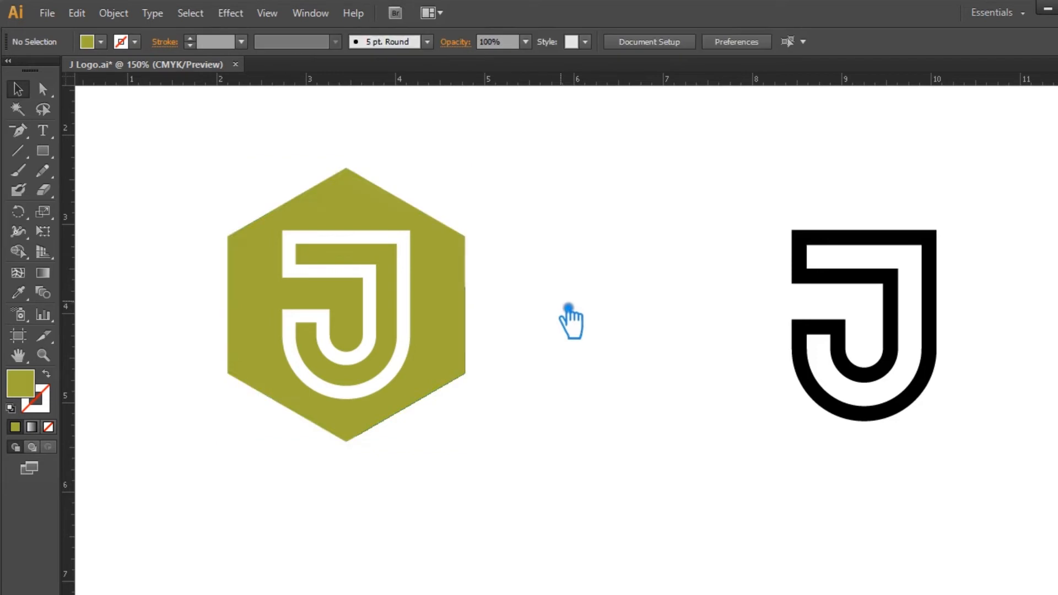
click(457, 307)
key(ctrl+7)
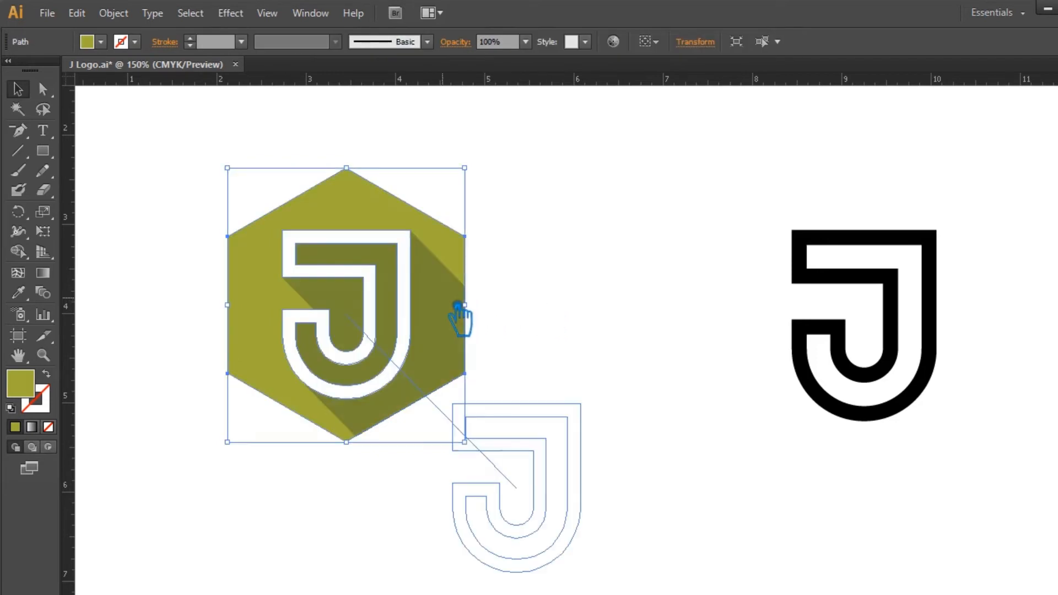
click(575, 281)
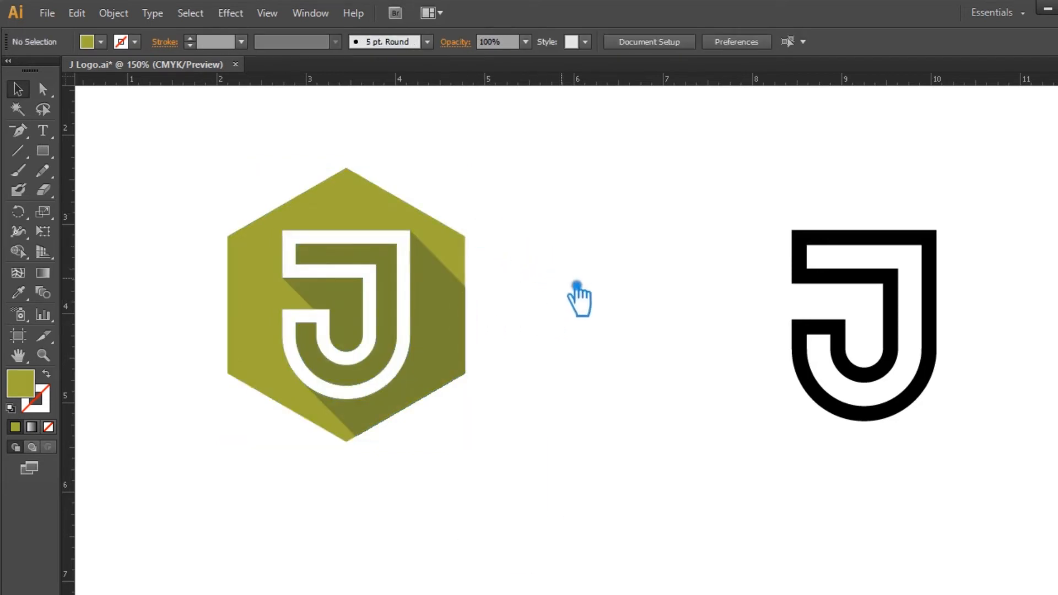
Group the hexagon, the clipped shadow and the white J, and ungroup them again
drag(502, 474, 203, 137)
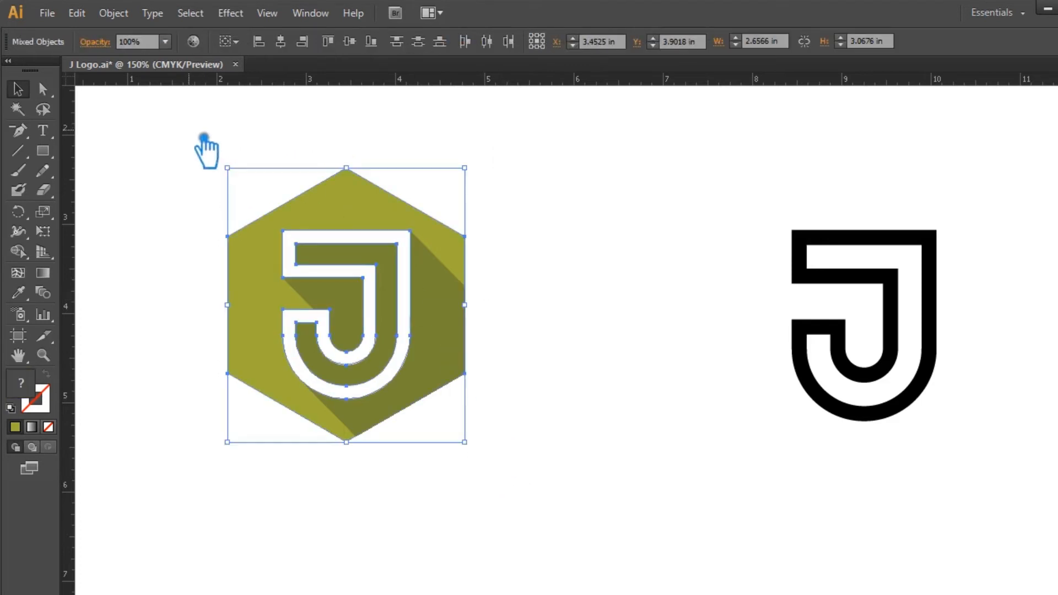
click(608, 343)
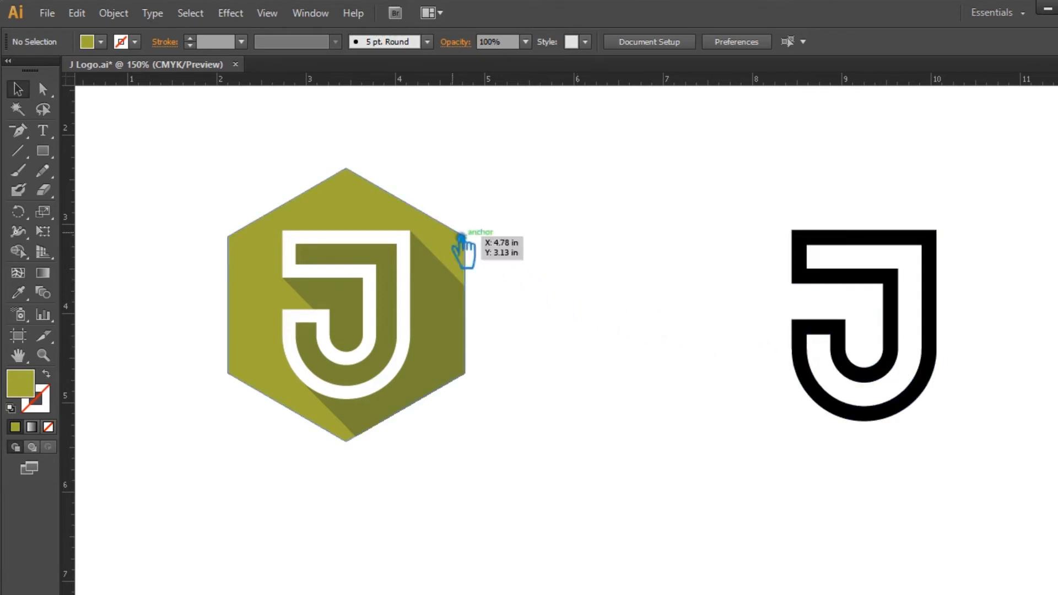
click(354, 209)
right_click(353, 208)
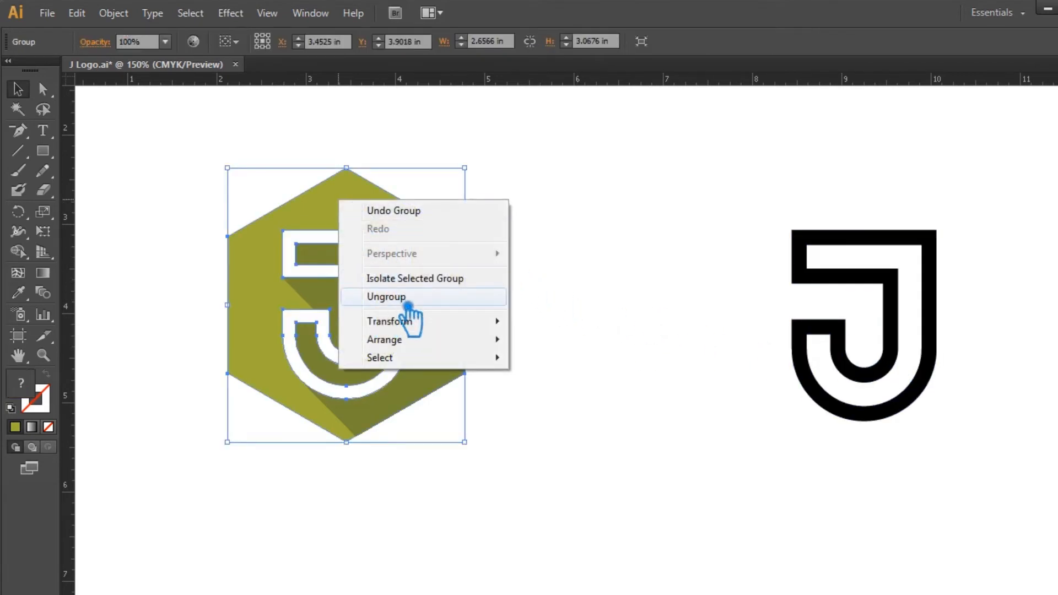
click(473, 300)
click(585, 264)
Place a duplicate of the plain hexagon level with the original, between the logo and the black J
click(388, 212)
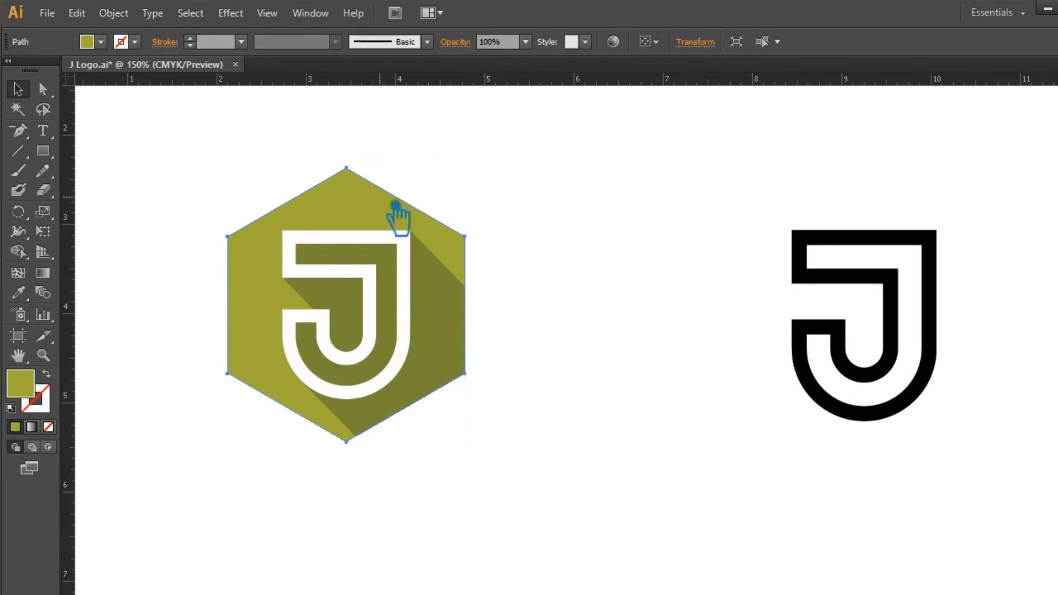
click(659, 224)
drag(358, 225, 671, 236)
click(774, 474)
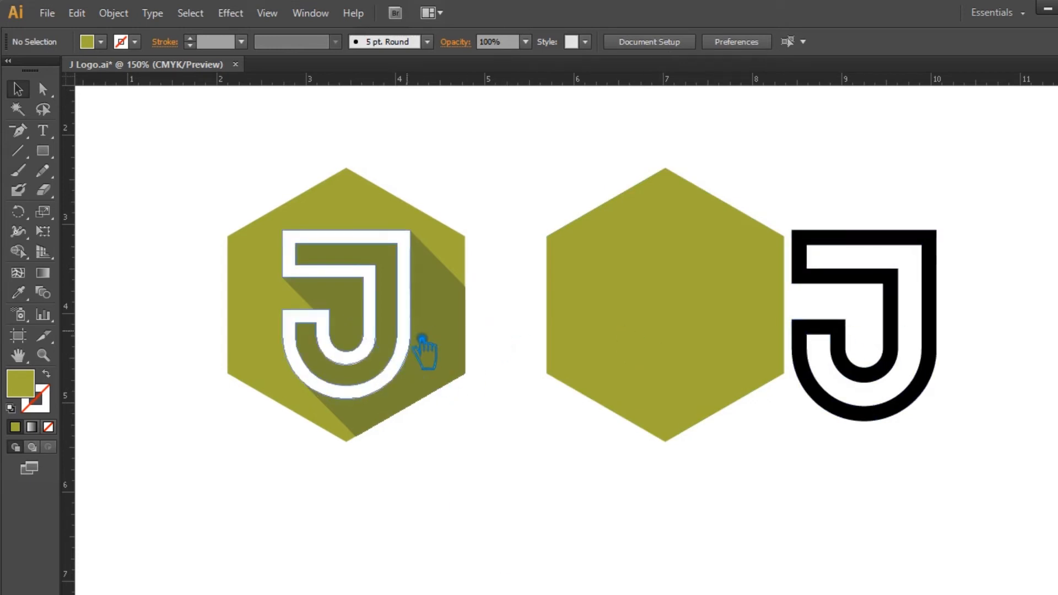
Place a duplicate of the white J on the second hexagon and delete the black J
click(421, 339)
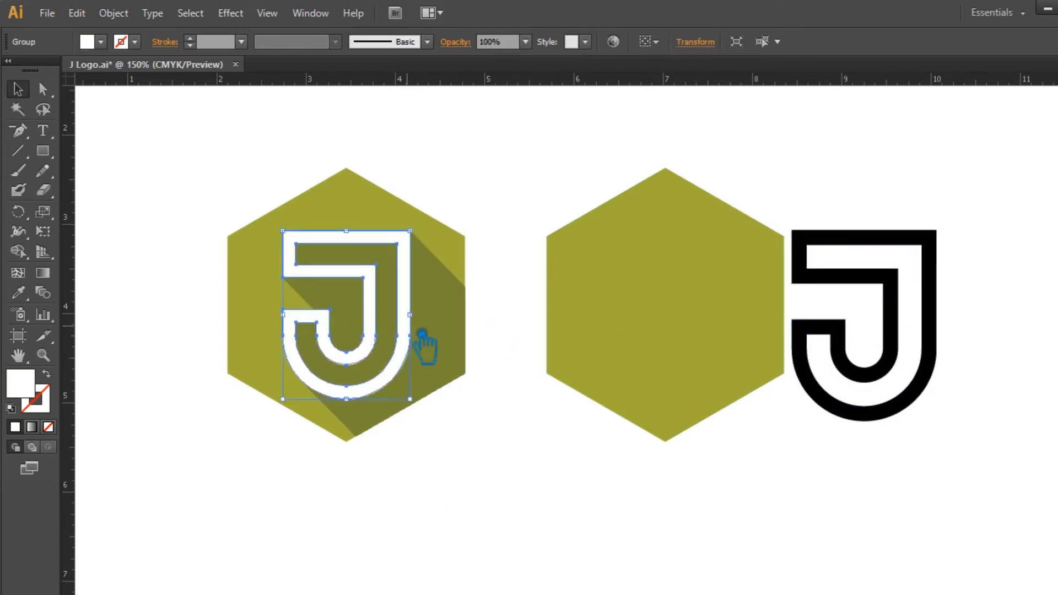
drag(422, 336, 739, 337)
click(763, 485)
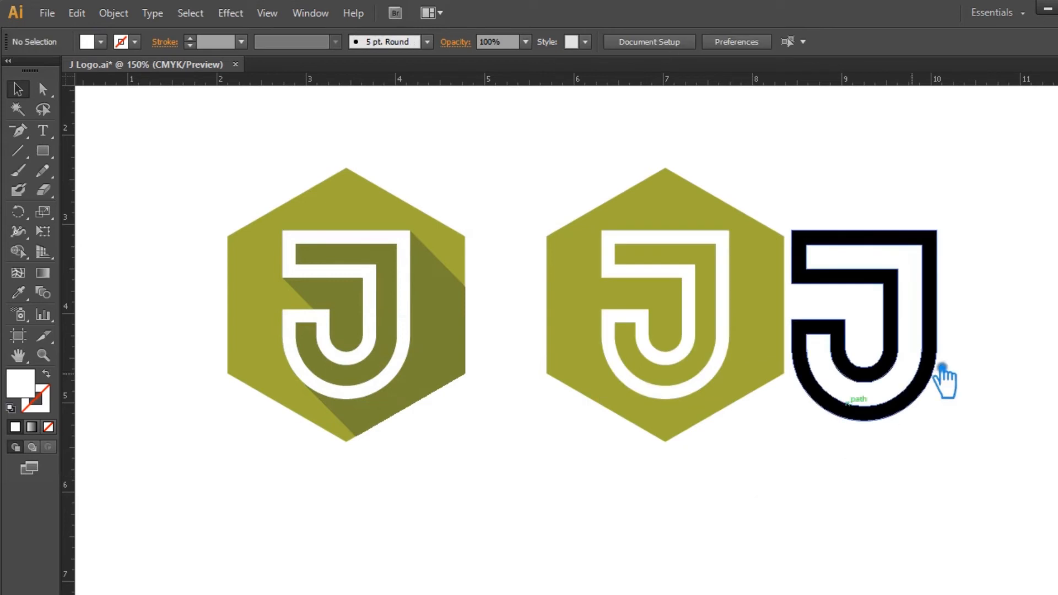
click(942, 374)
key(Delete)
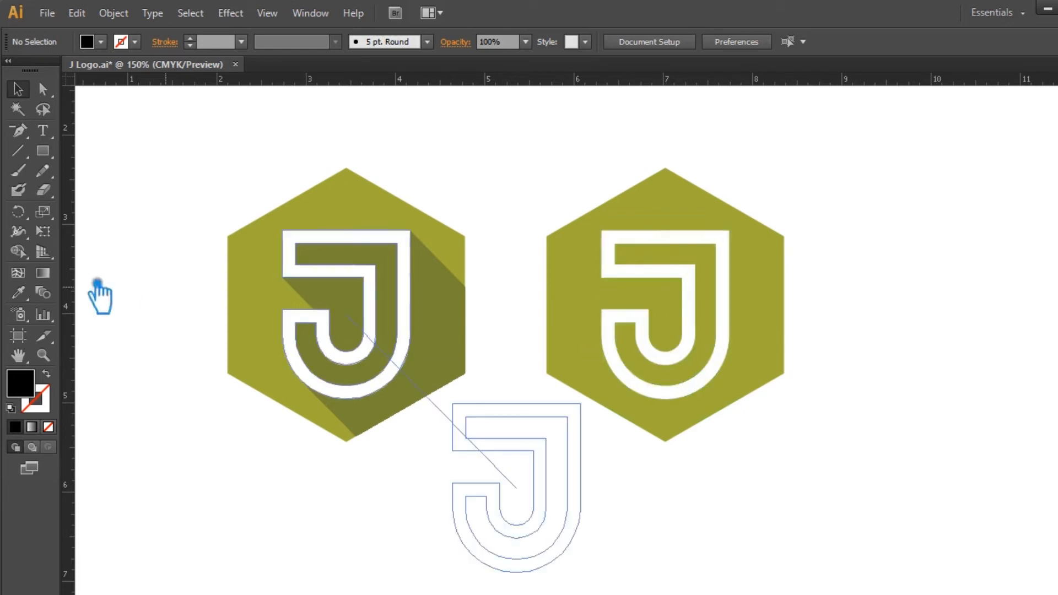
Draw a black horizontal rectangle covering the upper end of the second J's lower hook
click(48, 153)
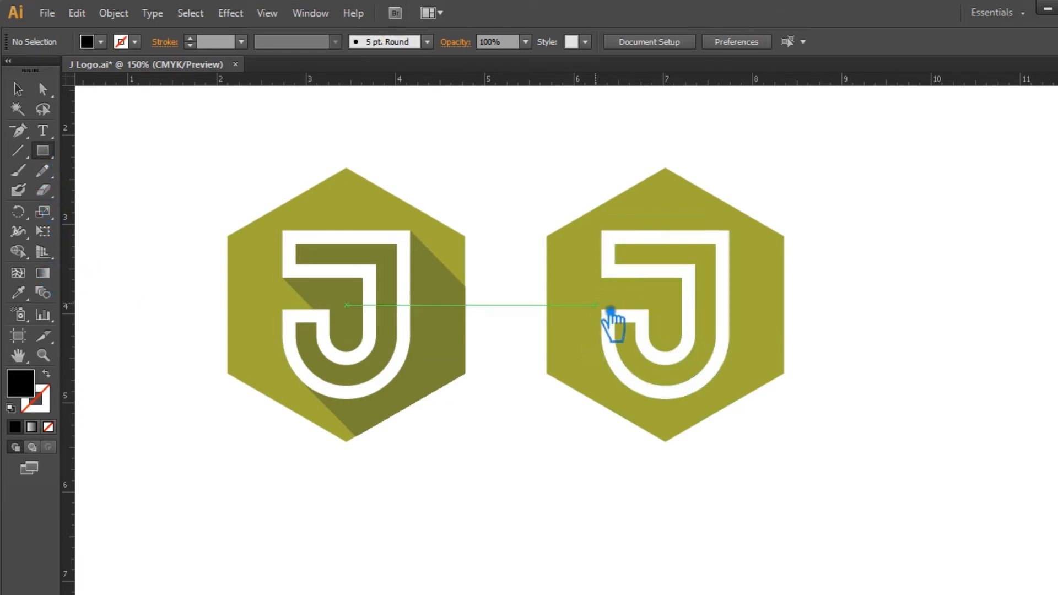
drag(576, 297, 676, 320)
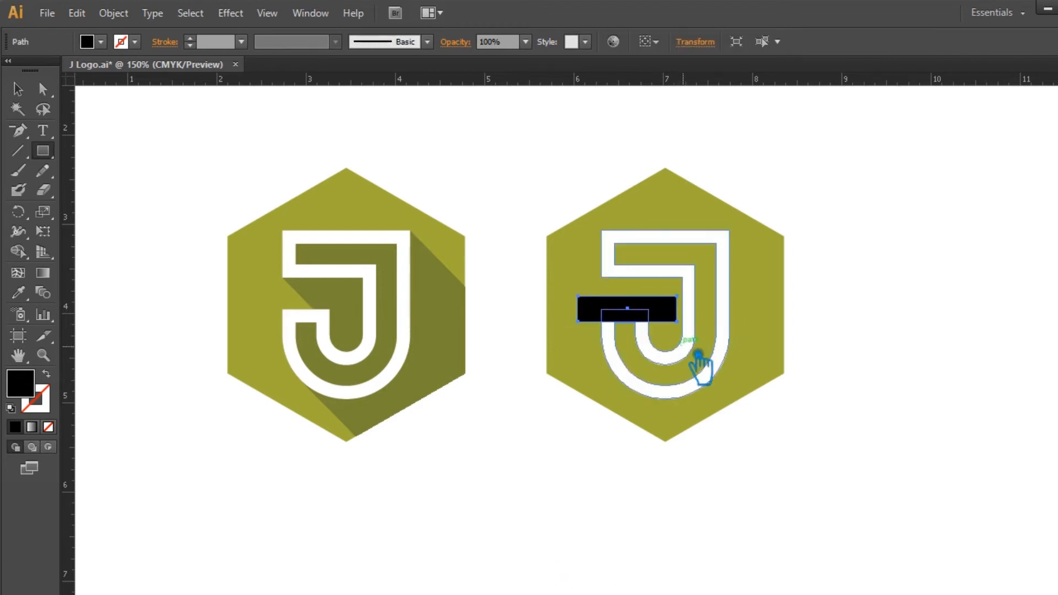
key(ctrl+equal)
key(ctrl+equal)
key(ctrl+equal)
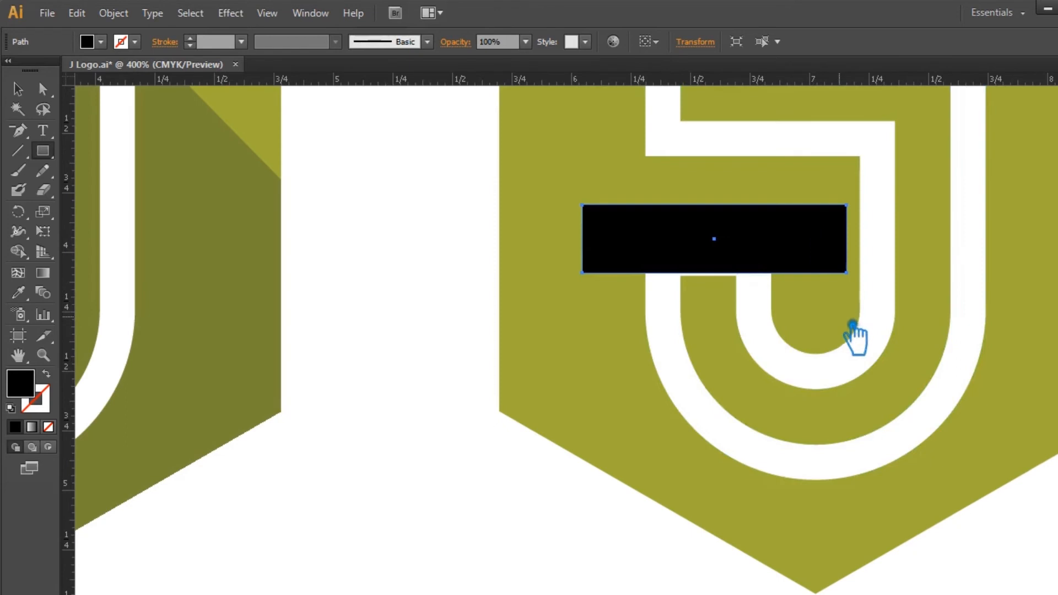
drag(854, 336, 735, 359)
Divide the second J with the black rectangle and ungroup the resulting pieces
key(v)
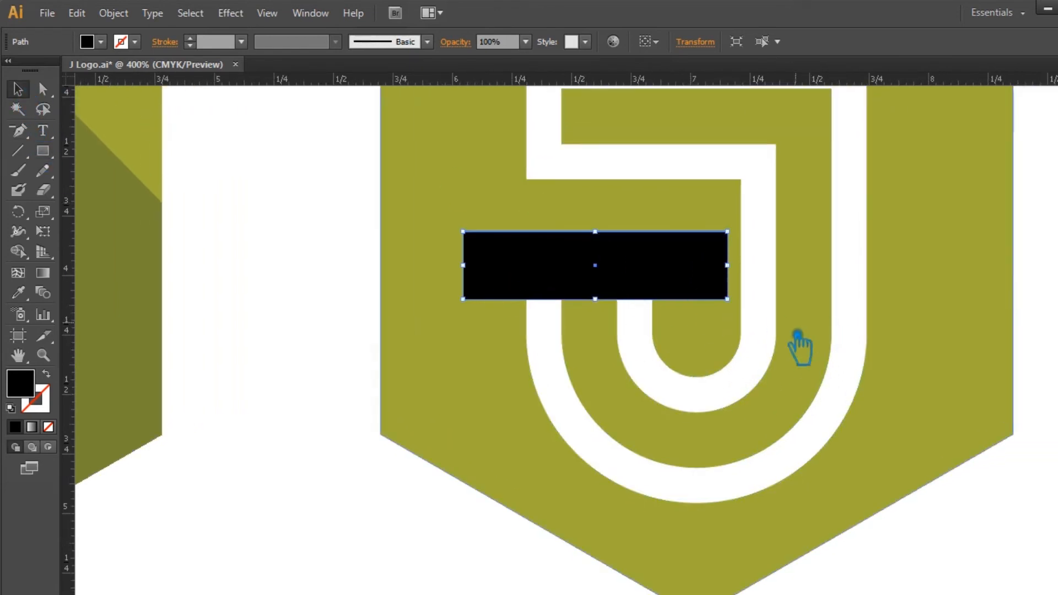
shift+click(553, 353)
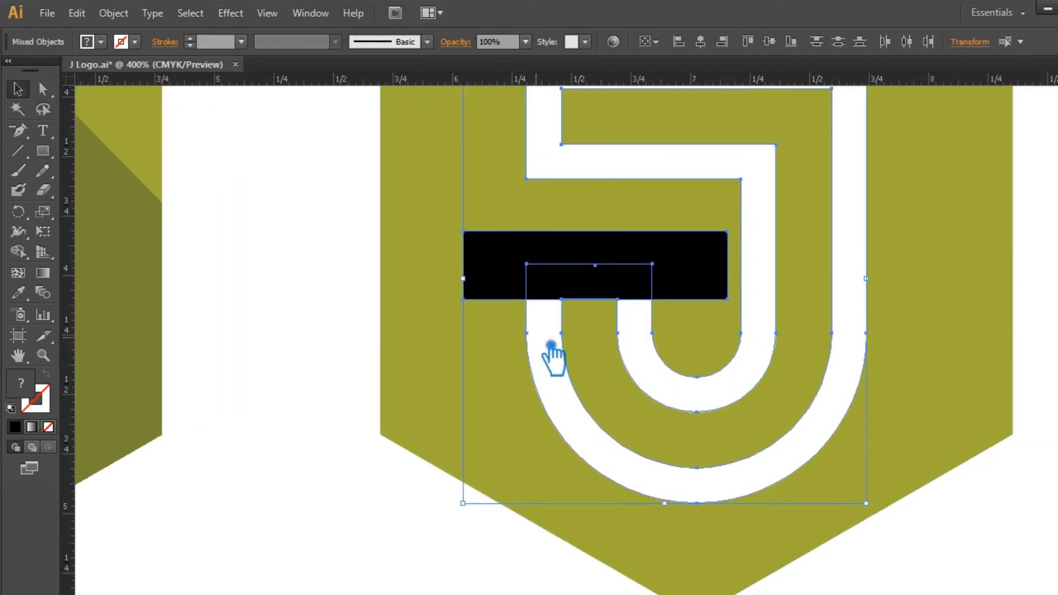
key(ctrl+shift+F9)
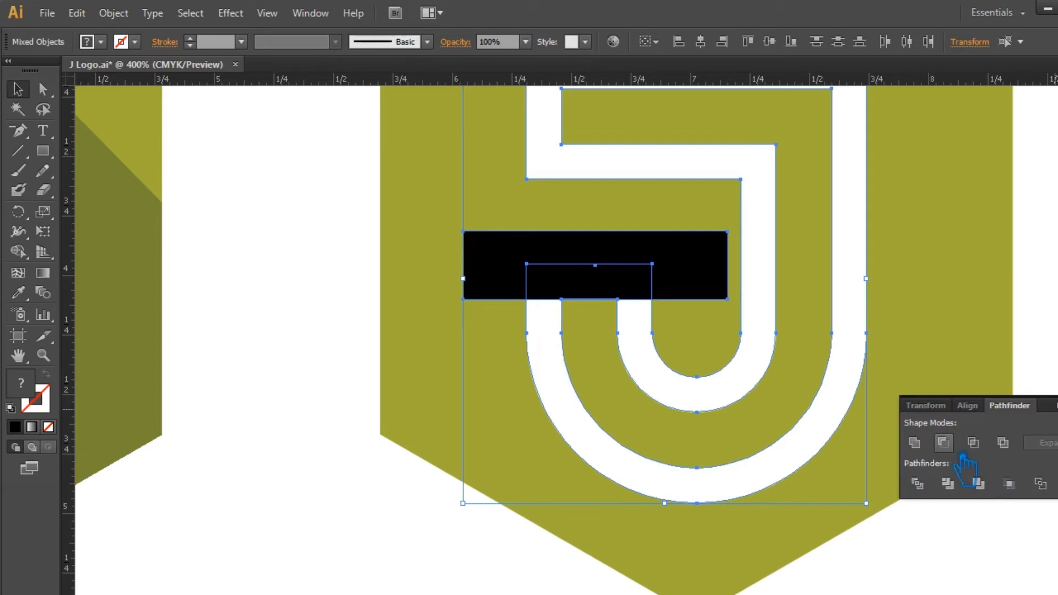
click(916, 484)
key(ctrl+shift+F9)
click(354, 485)
right_click(621, 249)
click(680, 346)
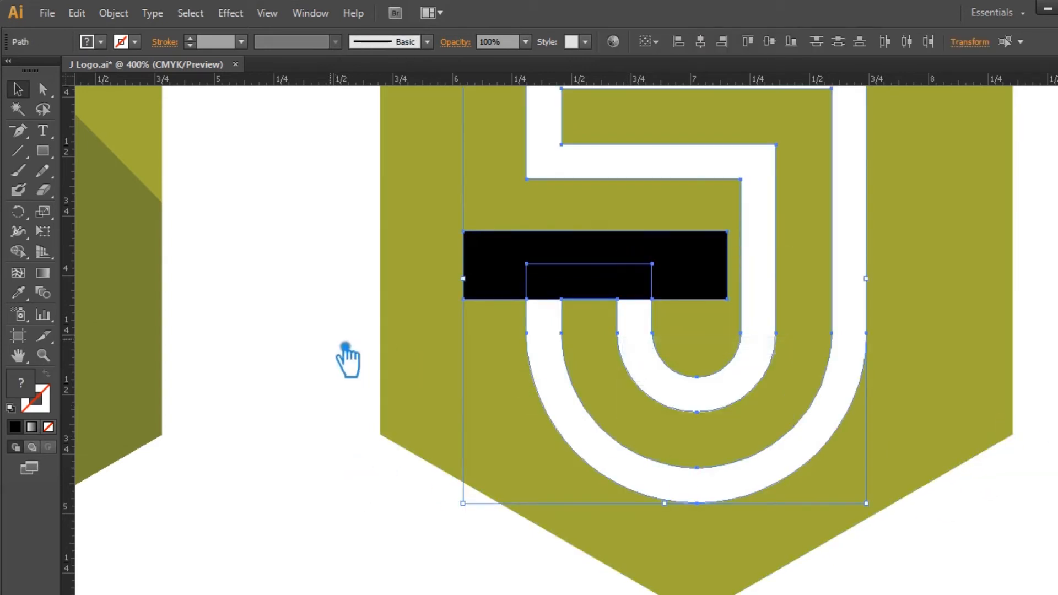
Delete the rectangle pieces and the cut-off cap so the hook of the second J is open-ended
click(349, 358)
click(531, 279)
key(Delete)
click(583, 292)
key(Delete)
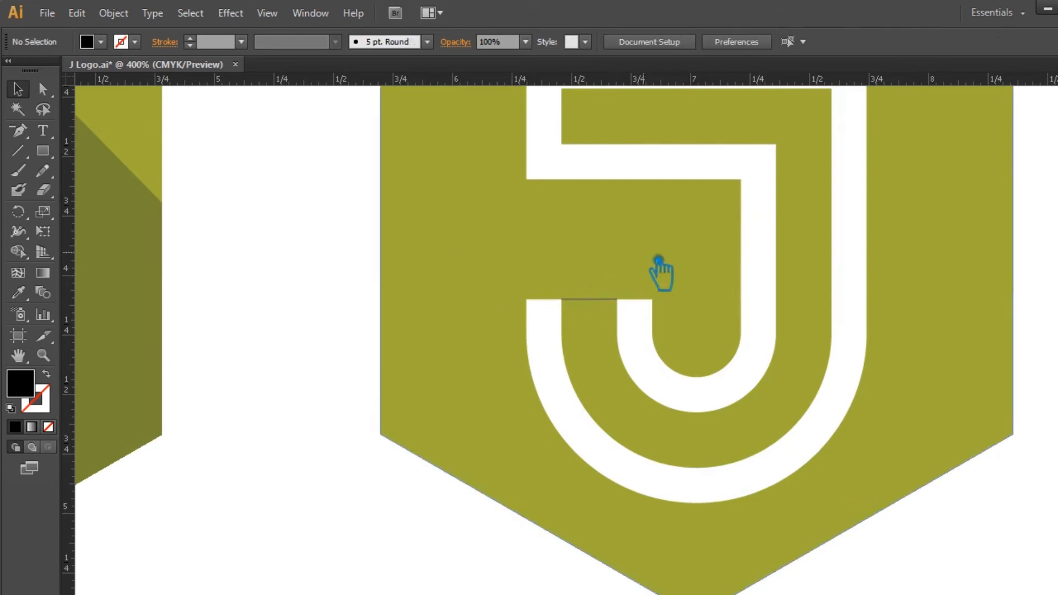
Draw a rectangle over the white strip closing the J's upper arm and subtract it from the J to open that end
scroll(689, 319, up, 2)
drag(710, 380, 640, 333)
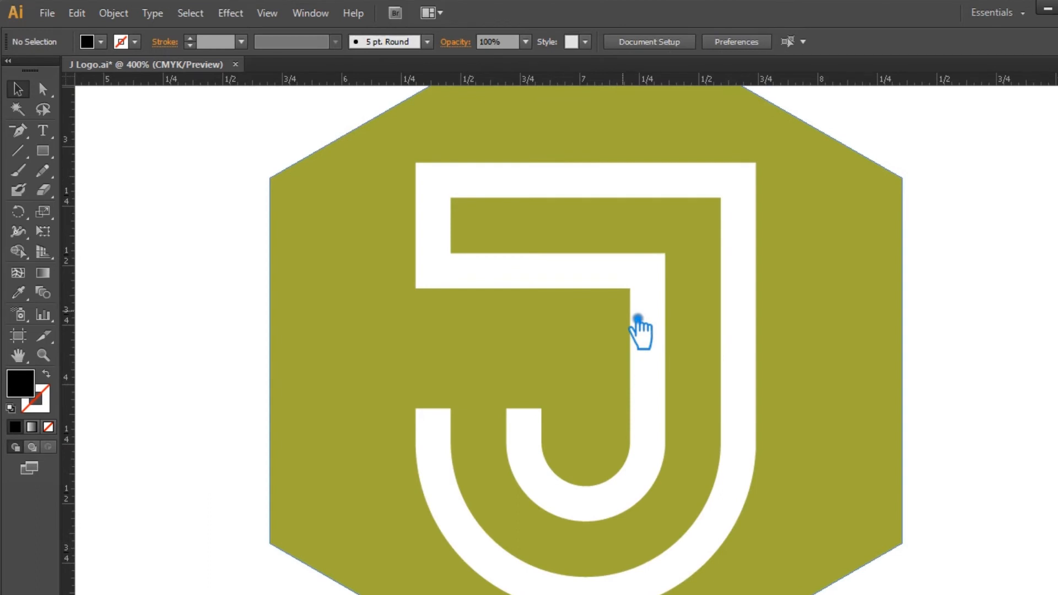
click(43, 151)
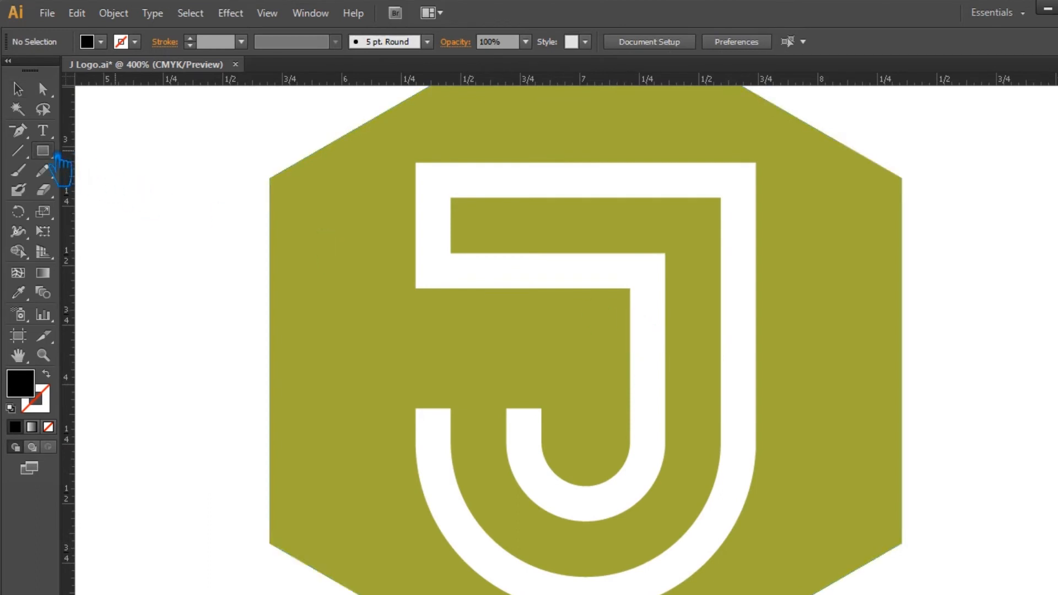
drag(465, 263, 343, 208)
key(v)
shift+click(578, 285)
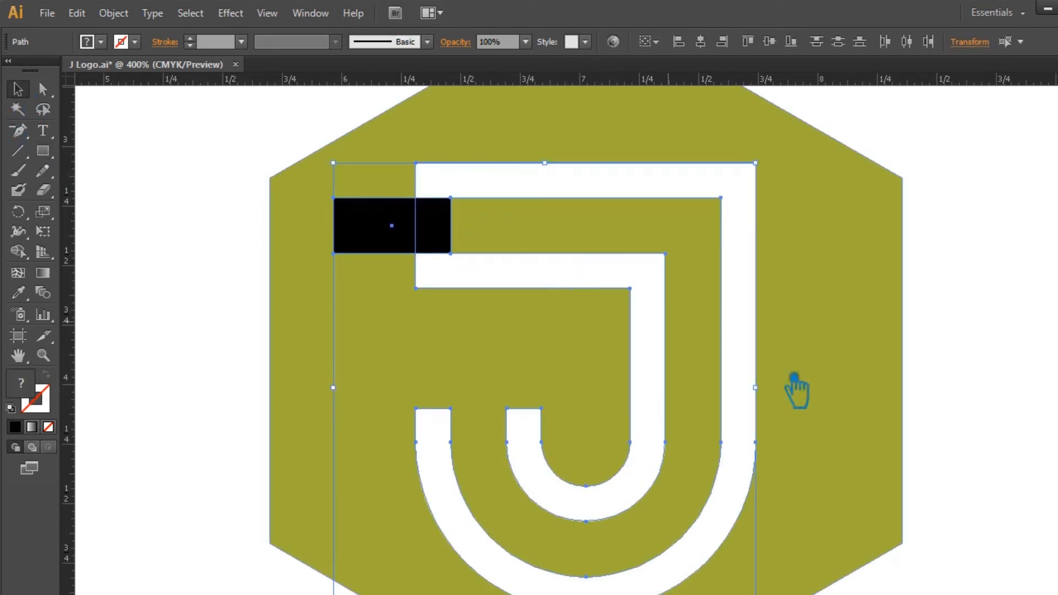
key(ctrl+shift+F9)
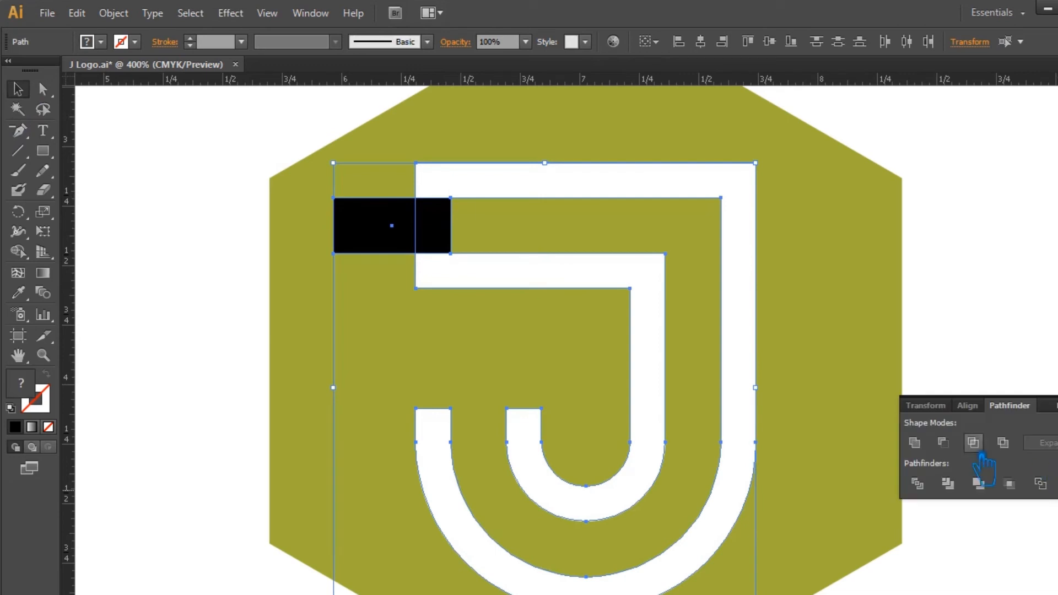
click(942, 443)
key(ctrl+shift+a)
Remove the extra anchor points left along the inner edges of the J's two upper bars
key(p)
click(467, 201)
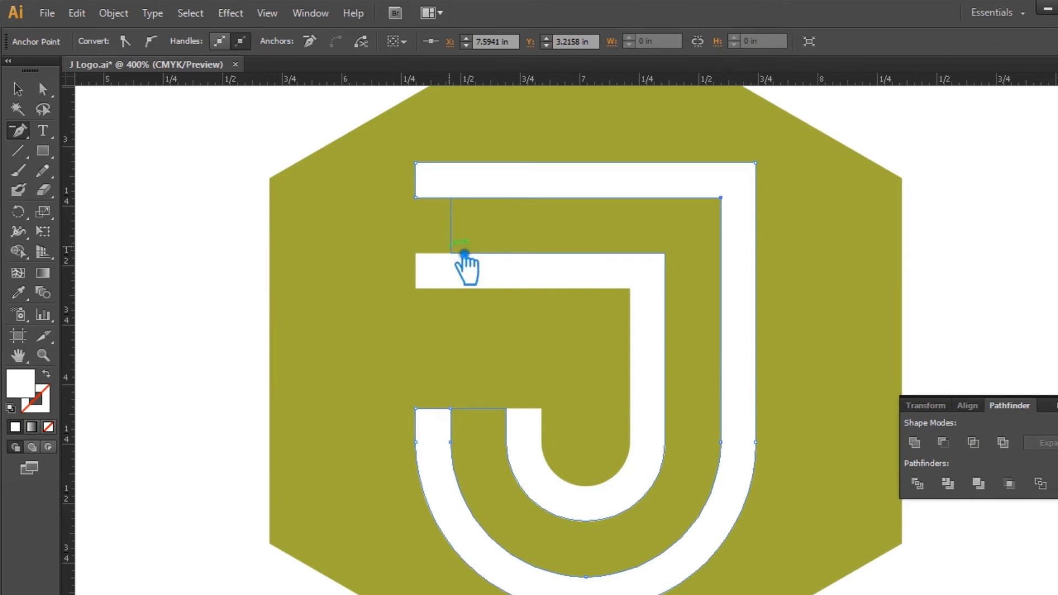
key(ctrl+shift+a)
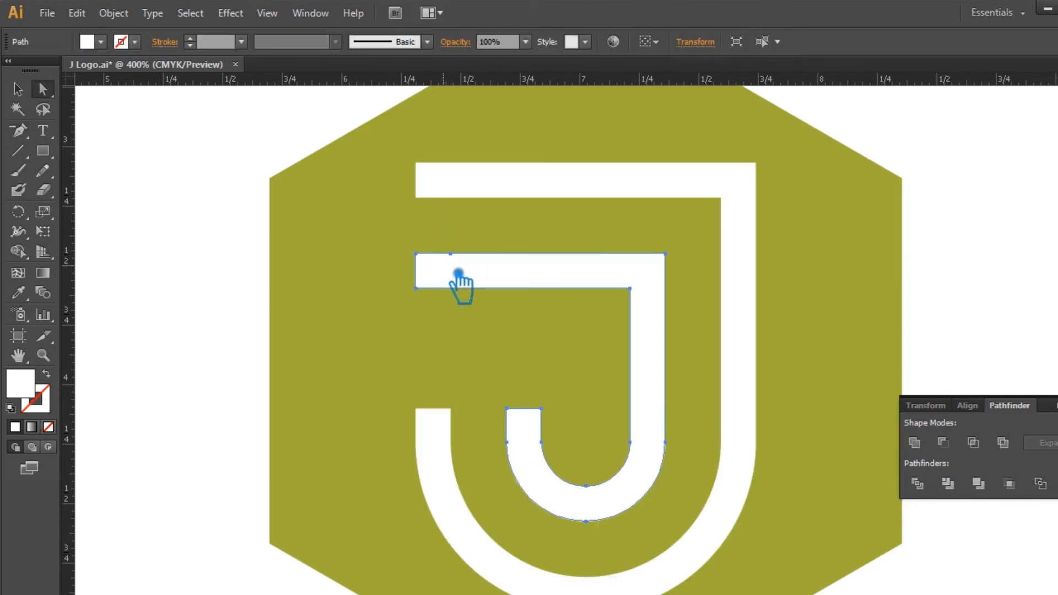
ctrl+click(465, 261)
key(v)
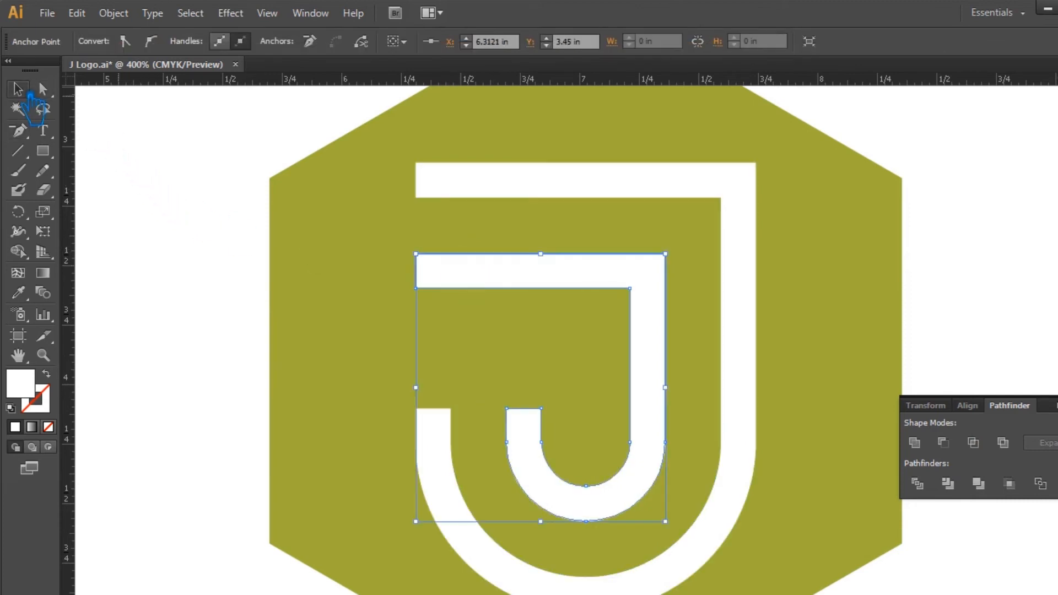
click(156, 215)
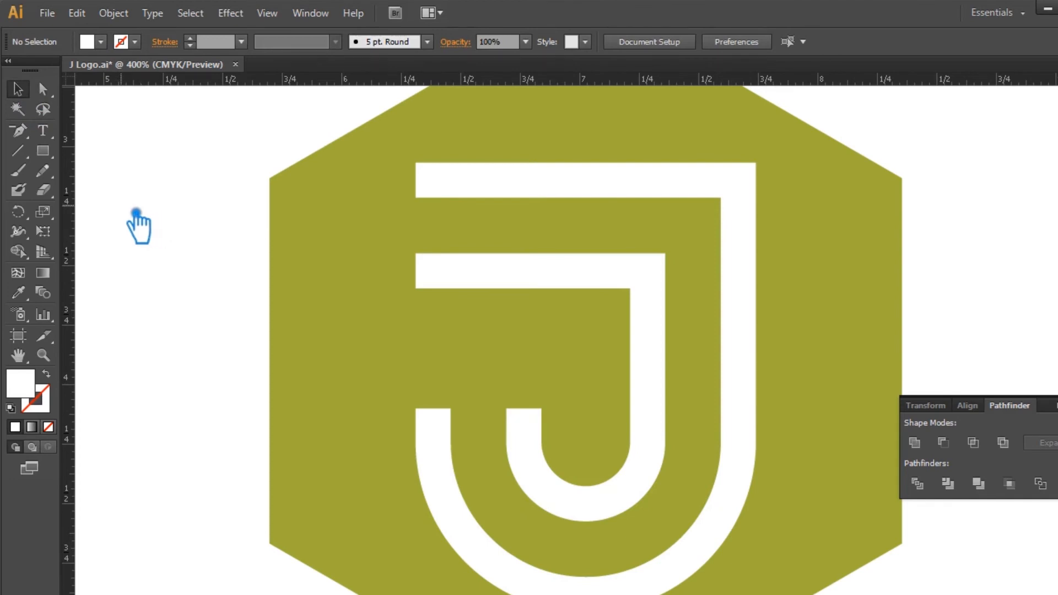
Change the fill of the second hexagon to a darker olive green
key(shift+Tab)
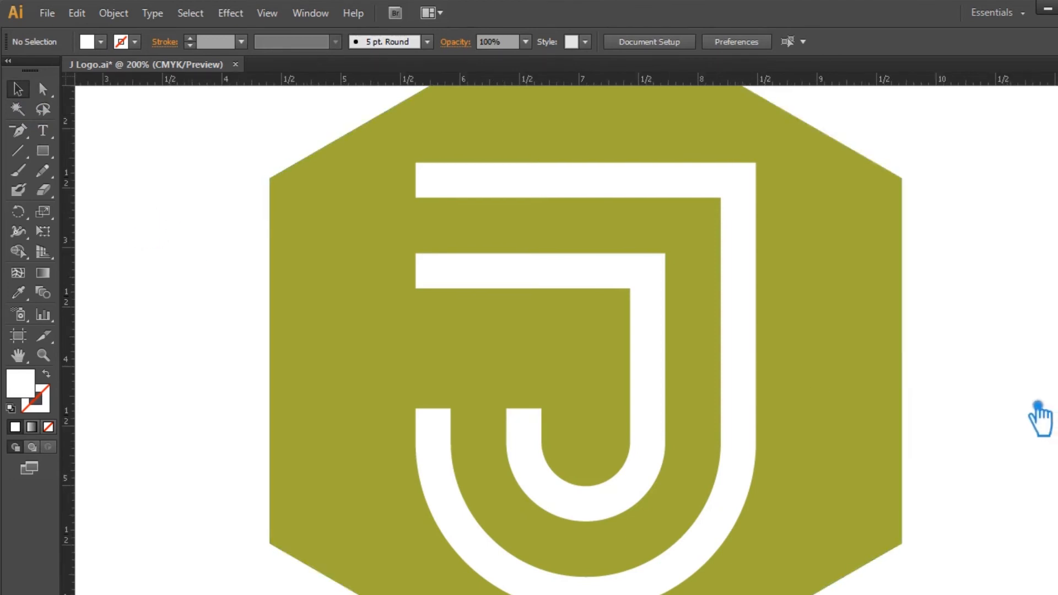
key(ctrl+1)
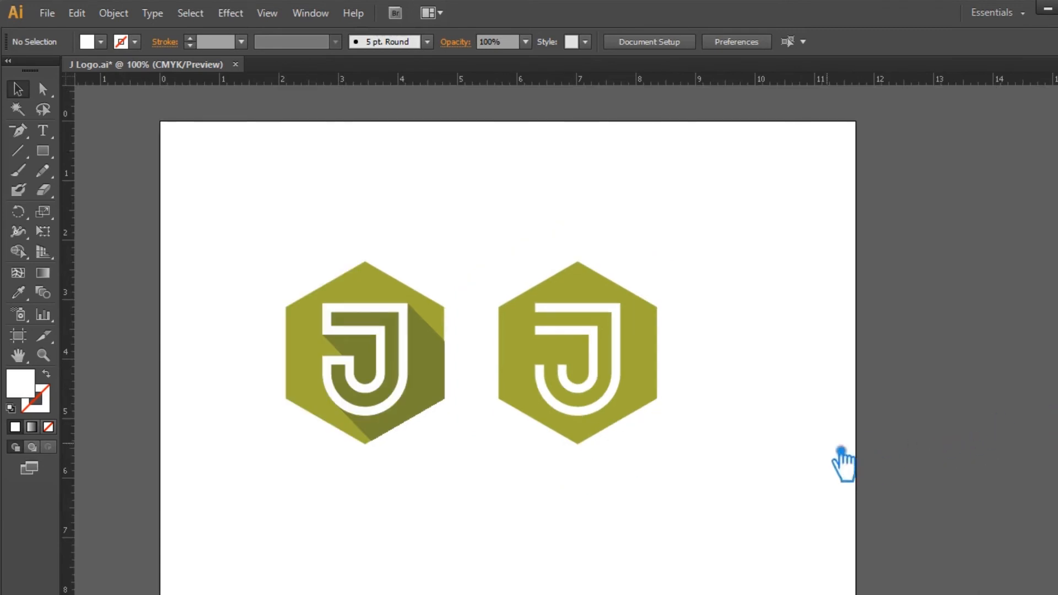
click(661, 375)
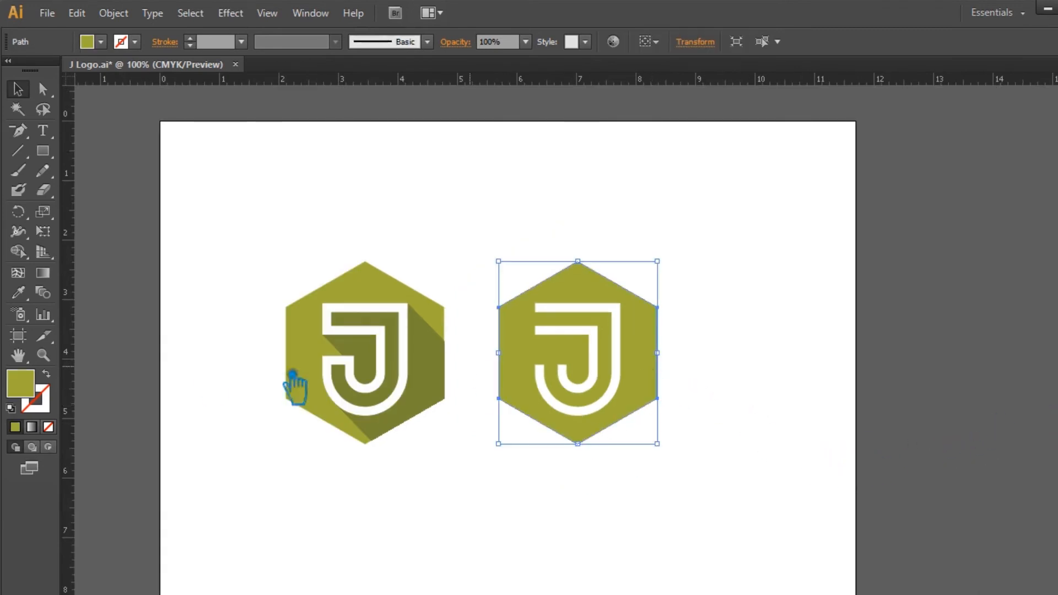
double_click(20, 385)
click(766, 214)
click(961, 142)
key(v)
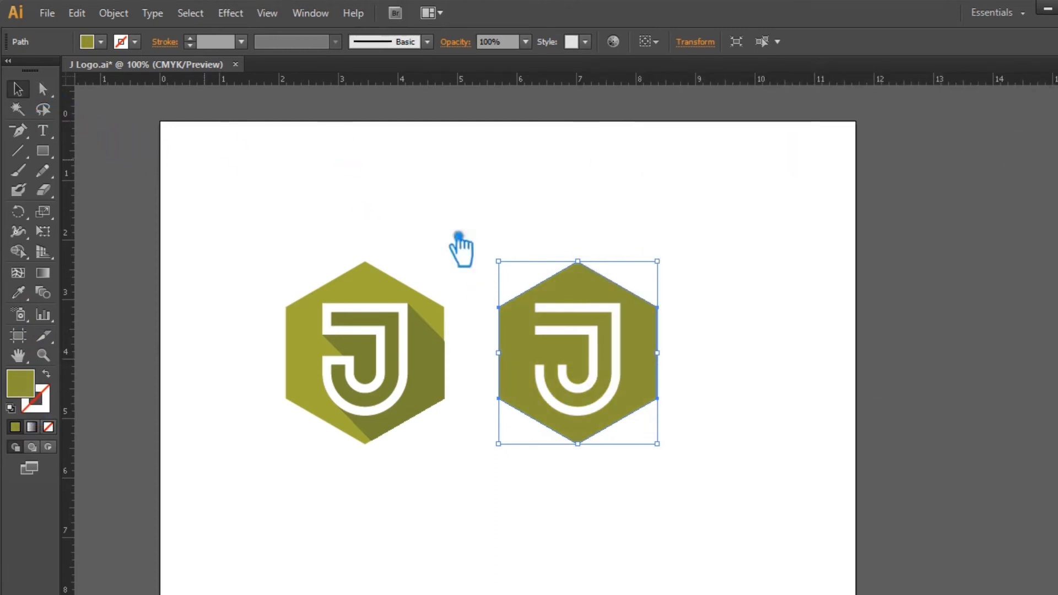
click(768, 437)
Delete the leftover shape without fill or stroke between the two white lines of the second J
drag(686, 508, 485, 236)
key(a)
key(ctrl+plus)
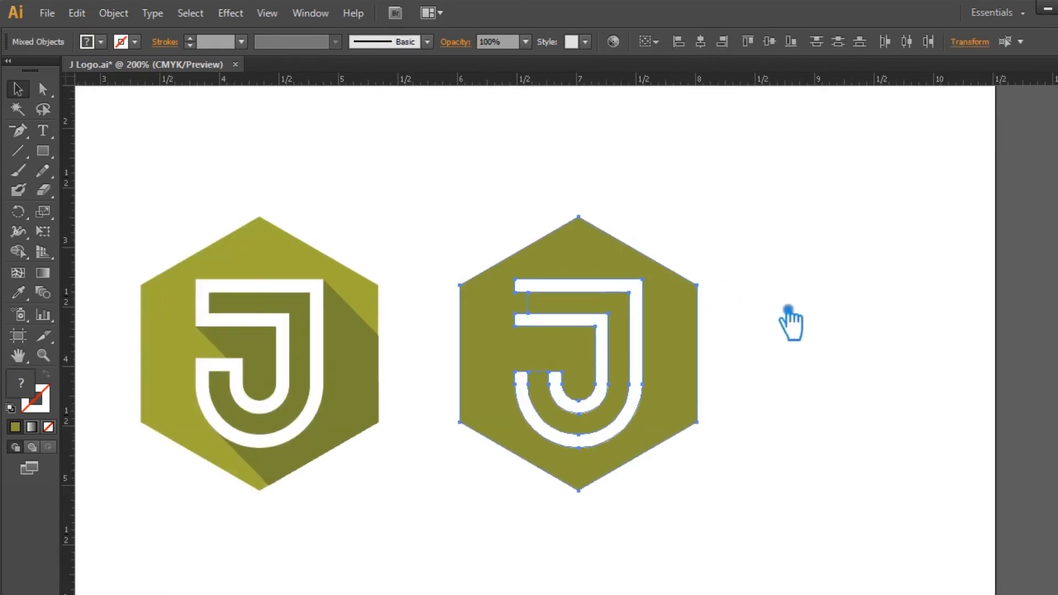
key(ctrl+plus)
click(970, 314)
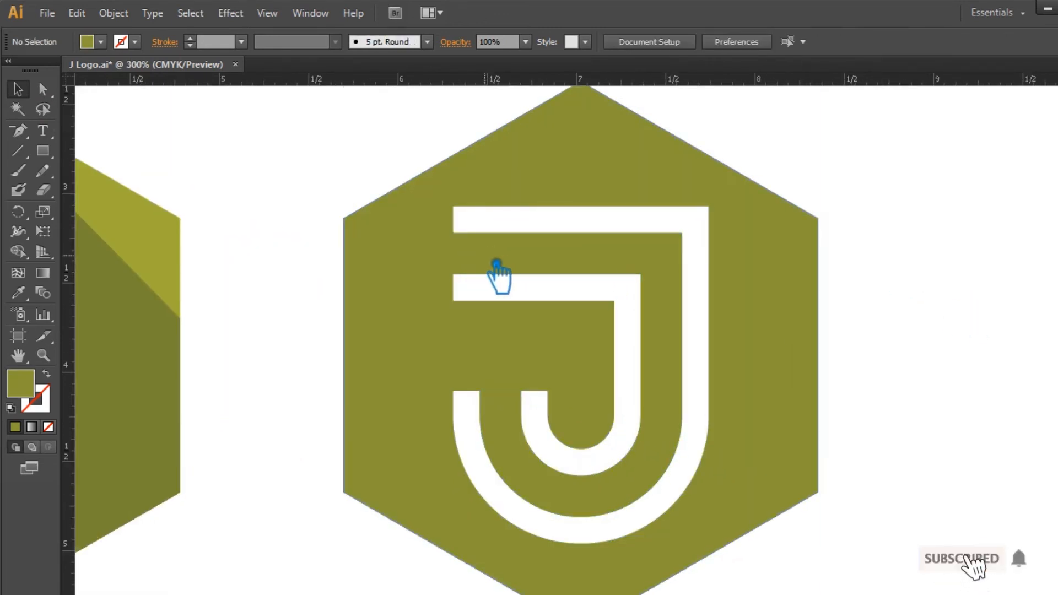
click(494, 264)
click(510, 301)
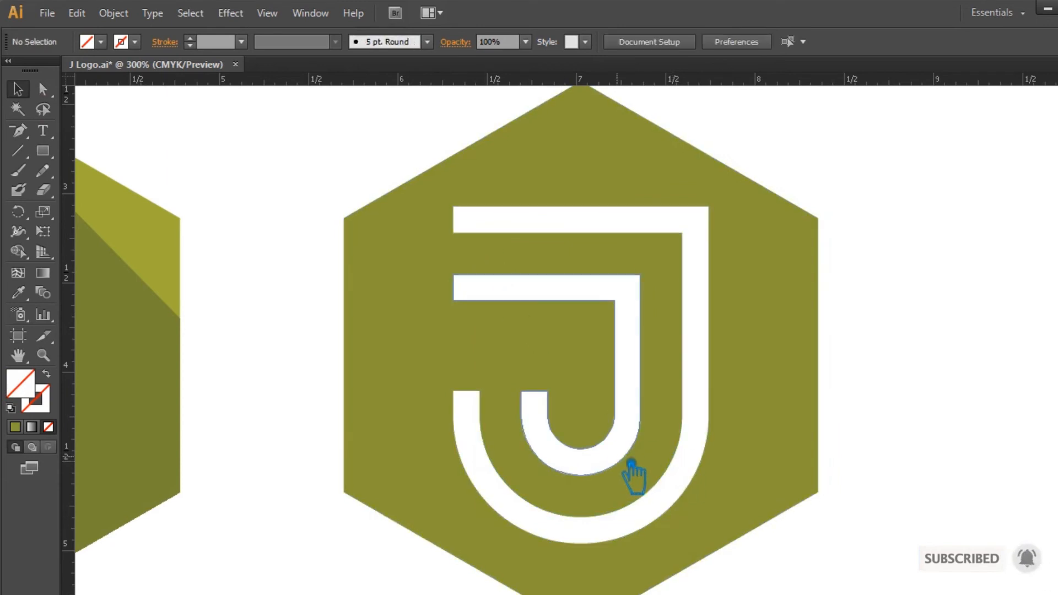
Try to align the open-ended J and its hexagon on their vertical centres, and undo the alignment
click(660, 478)
shift+click(789, 380)
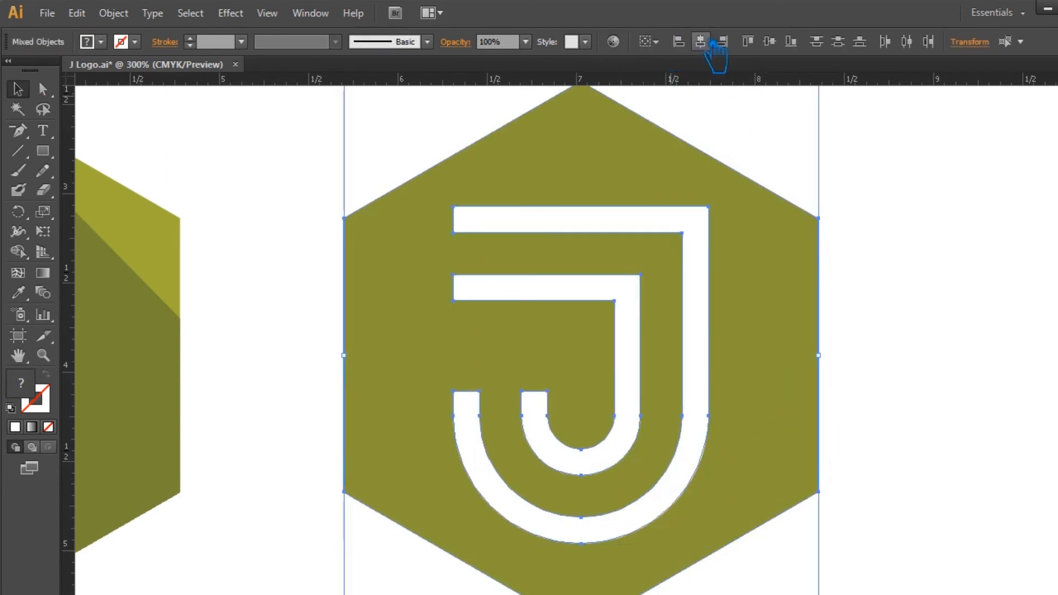
click(770, 42)
click(937, 356)
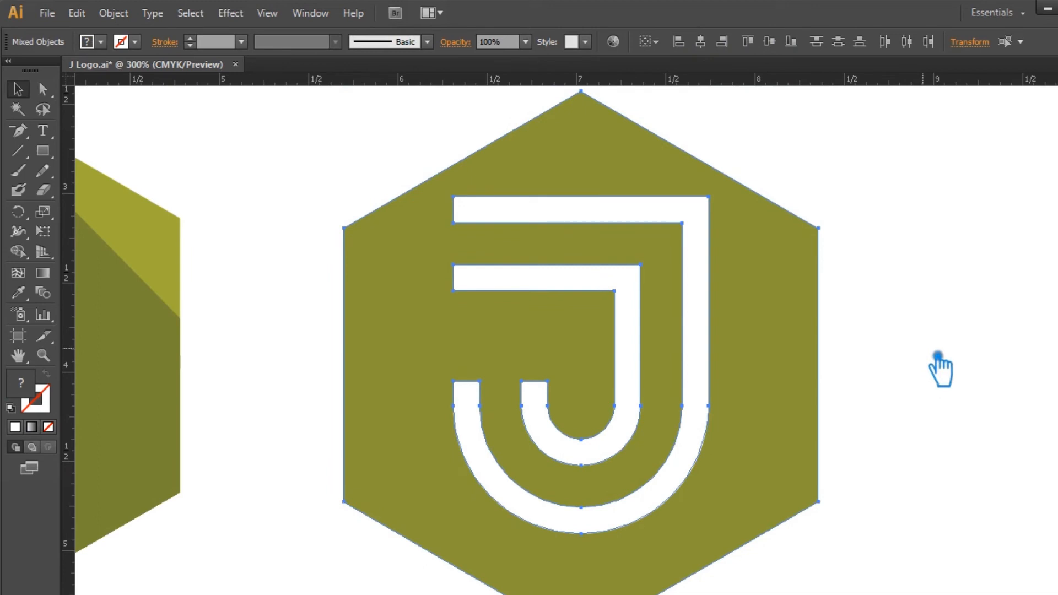
click(699, 426)
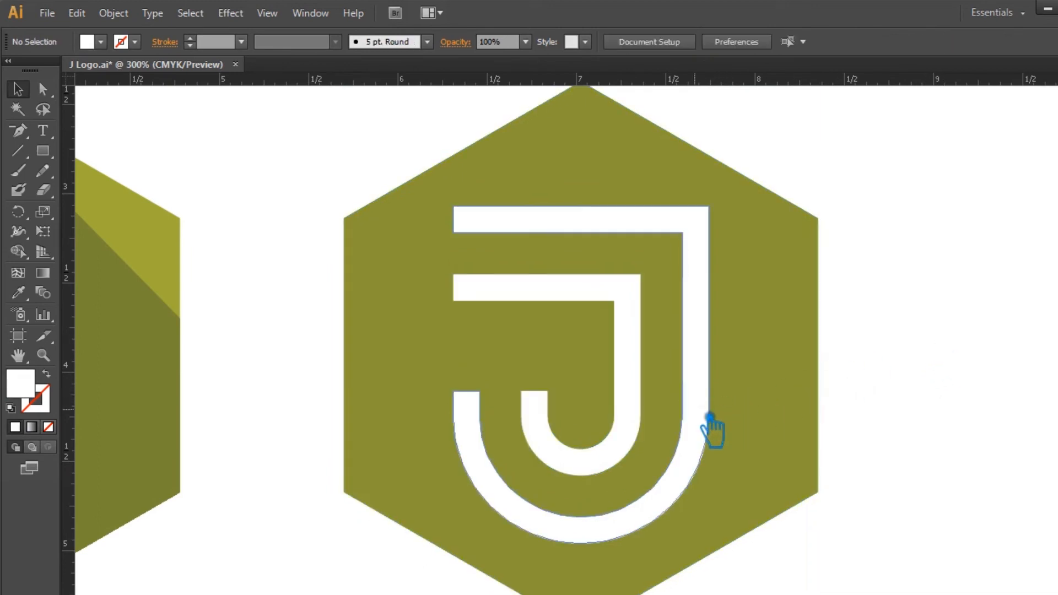
click(965, 392)
click(708, 430)
click(963, 396)
Select the open-ended J together with its hexagon and align both on their vertical centres
drag(963, 396, 284, 193)
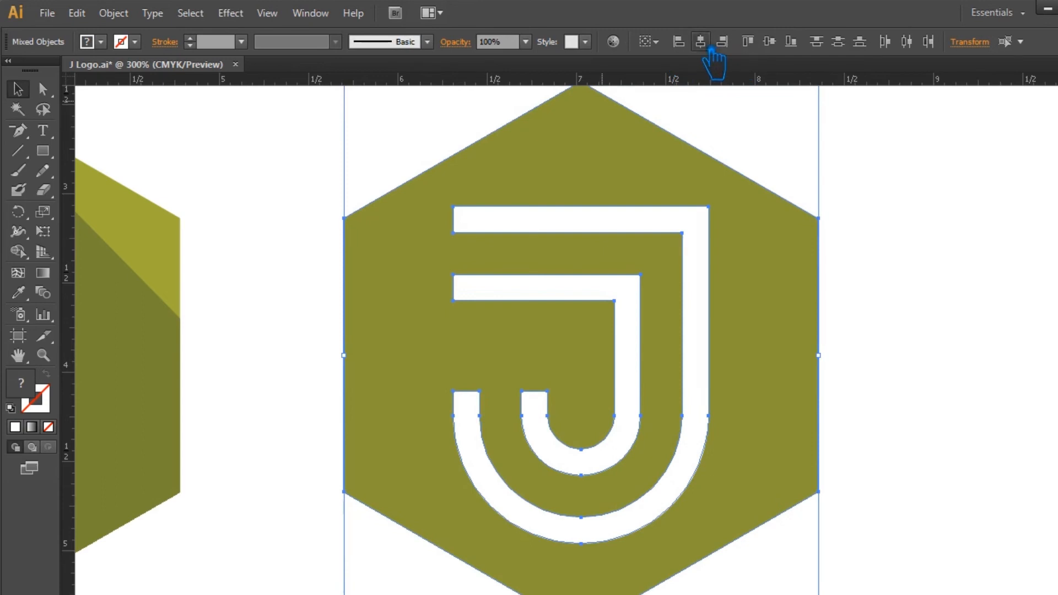
click(769, 41)
drag(918, 385, 906, 314)
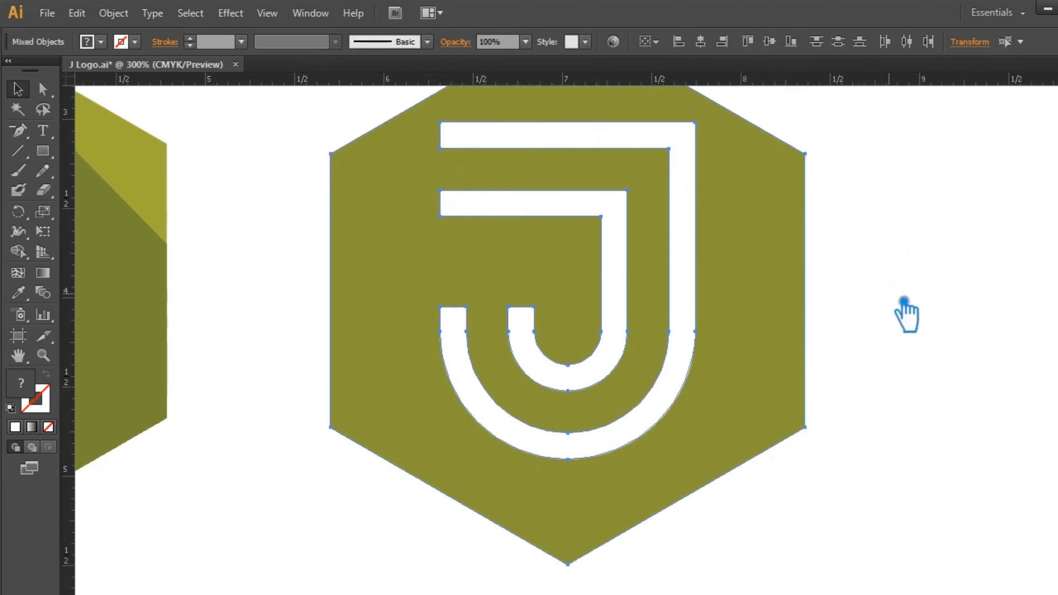
click(905, 304)
Nudge the open-ended white J slightly downward within the darker hexagon
click(694, 355)
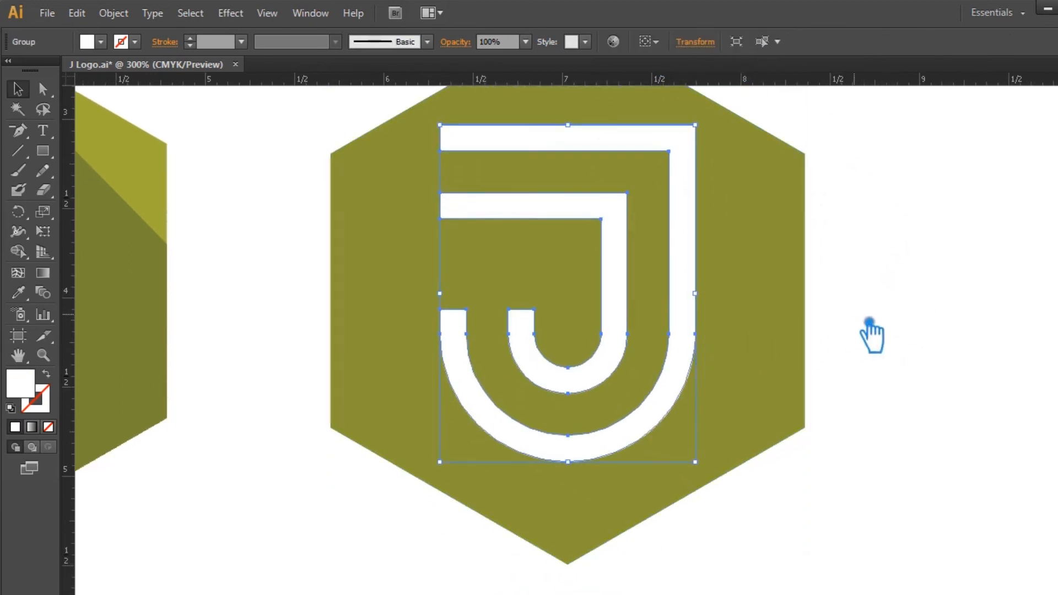
key(Down)
key(Down)
key(Down)
key(Down)
key(Down)
key(Down)
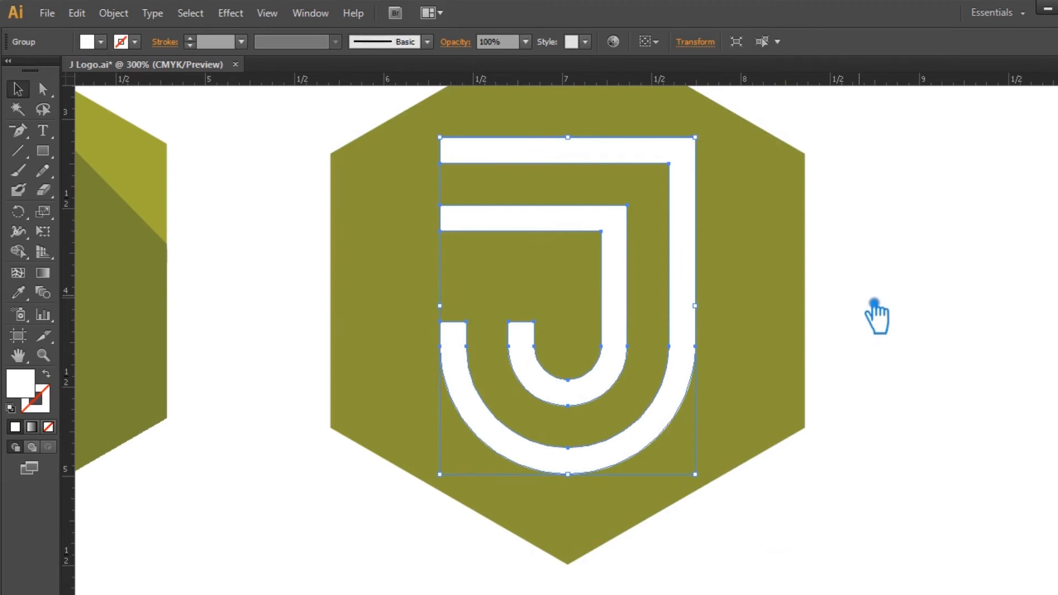
key(Down)
key(Down)
key(Down)
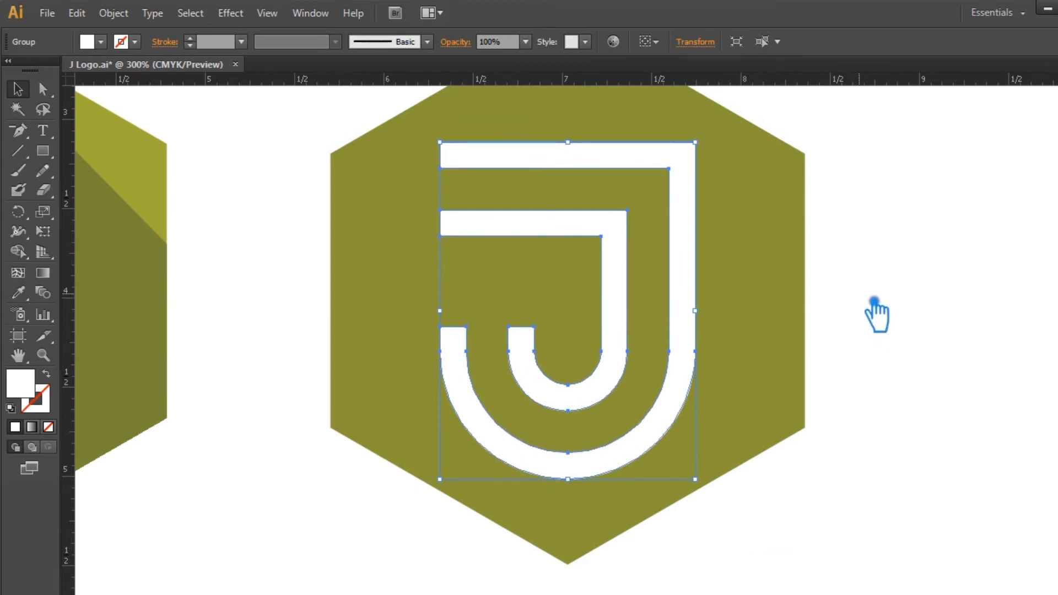
key(Down)
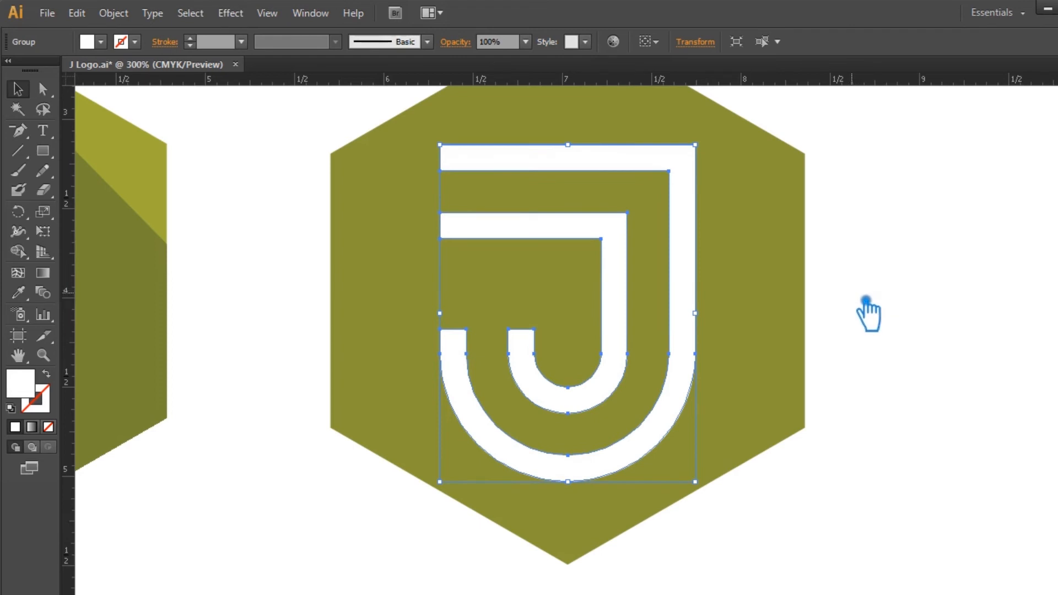
key(ctrl+minus)
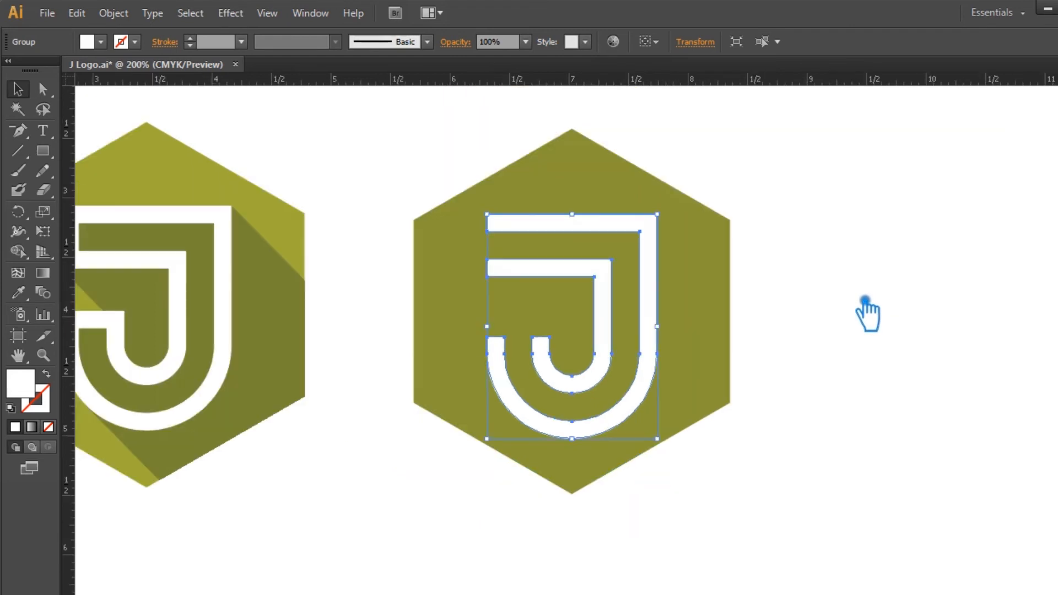
key(ctrl+shift+b)
key(ctrl+shift+b)
key(ctrl+shift+b)
click(800, 288)
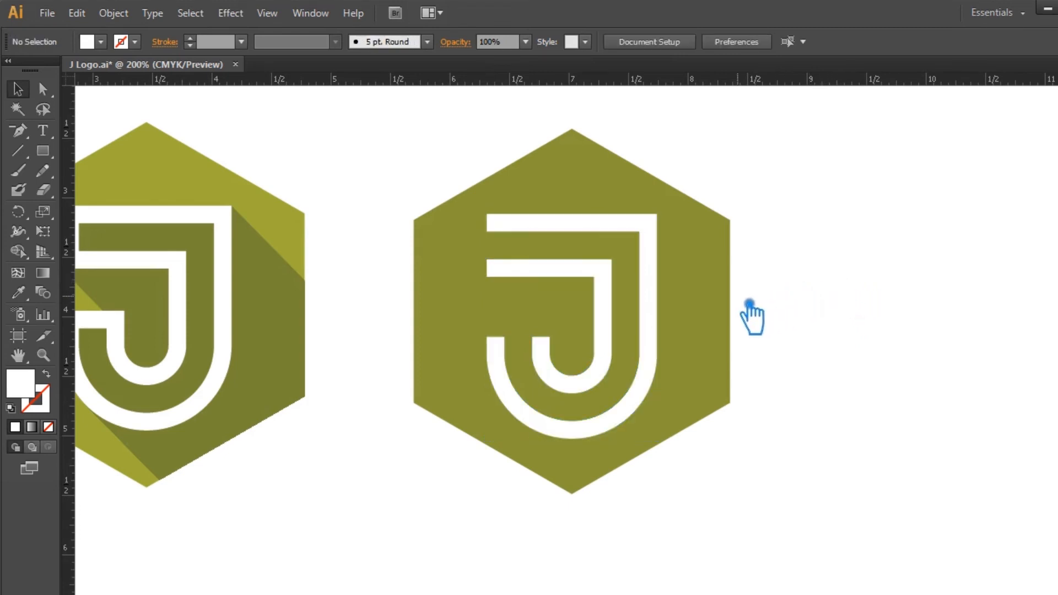
click(661, 320)
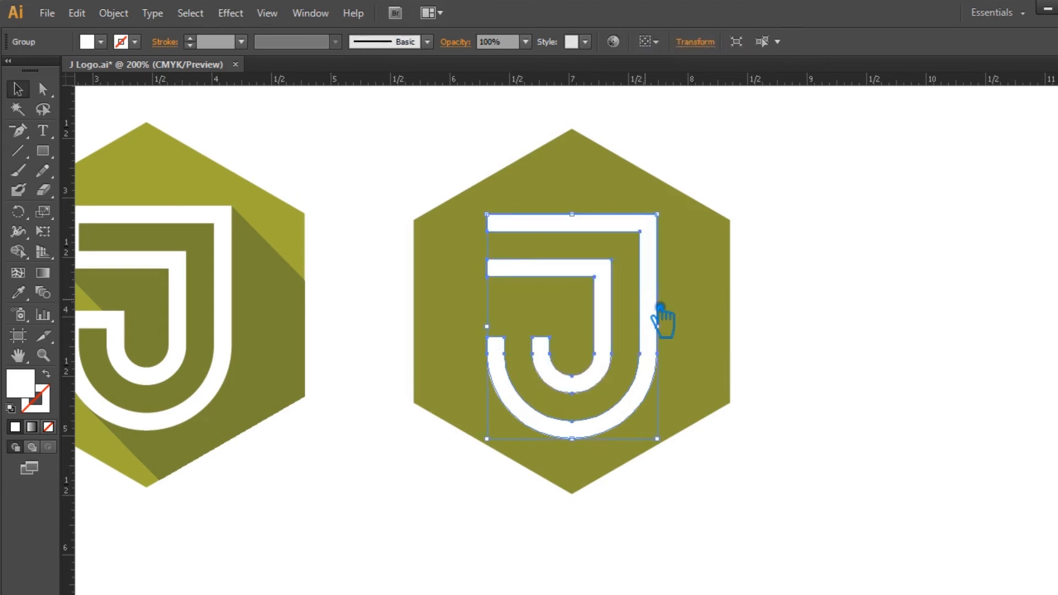
Copy the white open-ended J and fill the original with the dark olive sampled from the first logo's shadow
key(i)
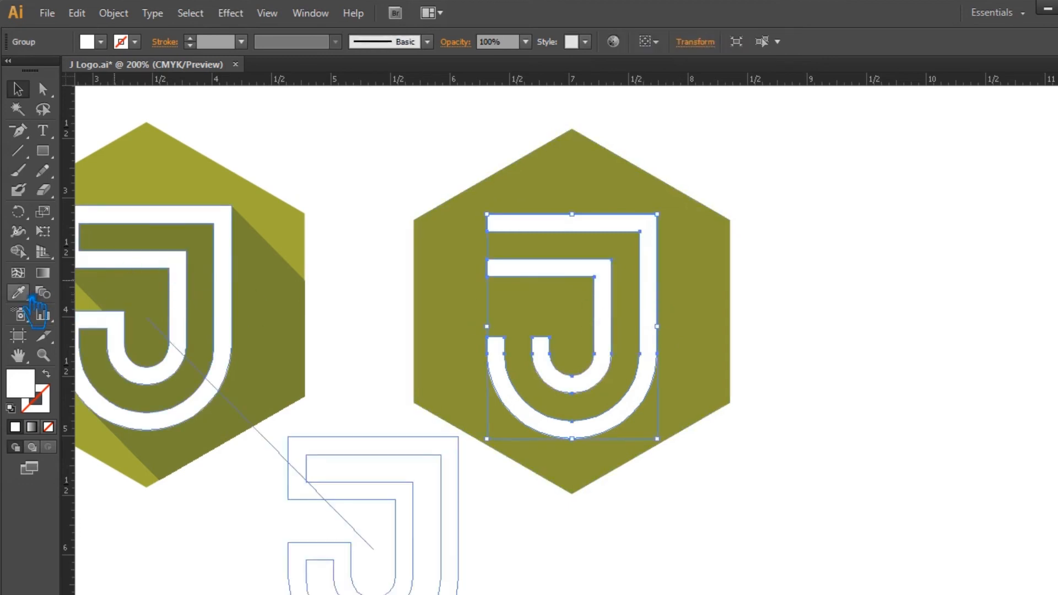
click(282, 300)
click(18, 88)
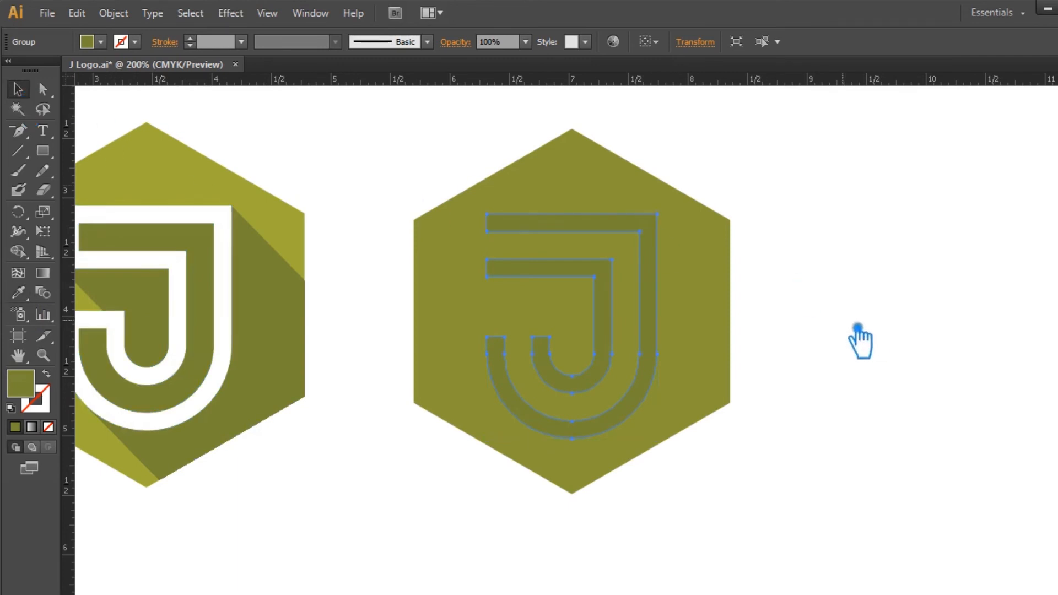
key(ctrl+z)
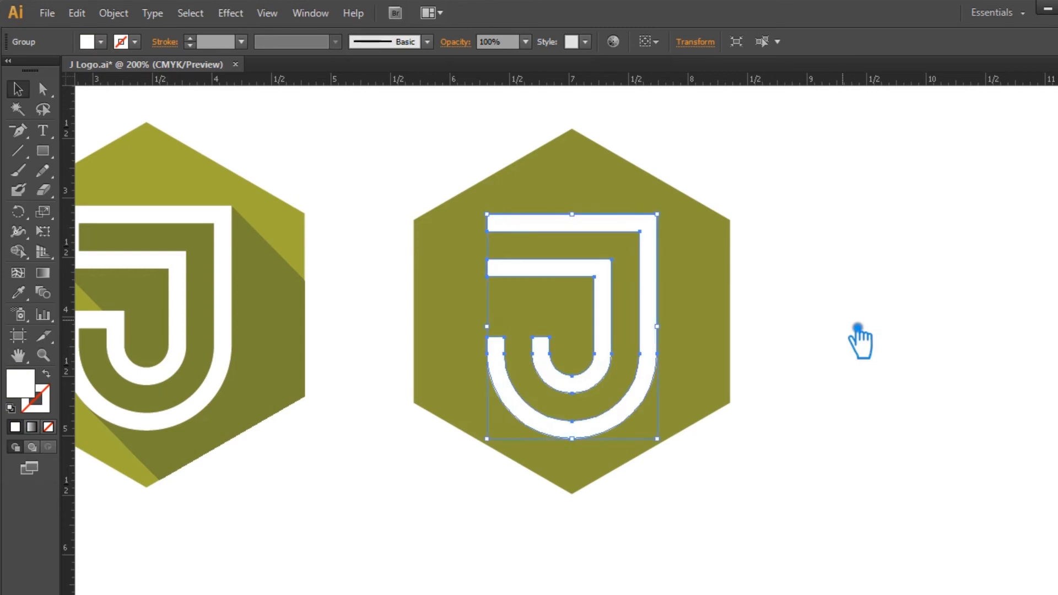
click(863, 339)
key(ctrl+shift+z)
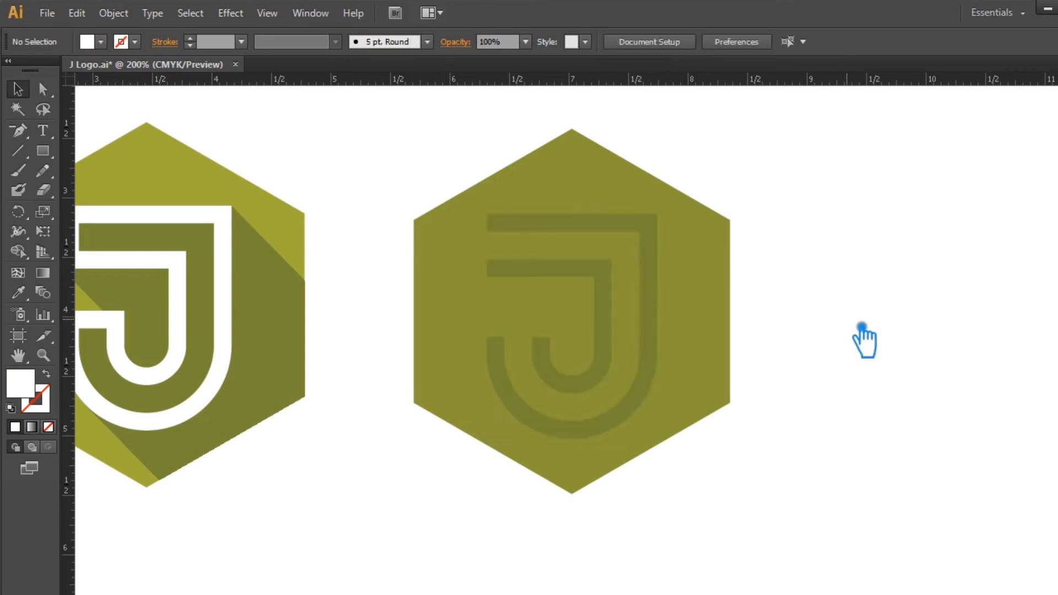
Nudge the dark J slightly left and paste the white copy in front at its original position
click(661, 349)
key(Left)
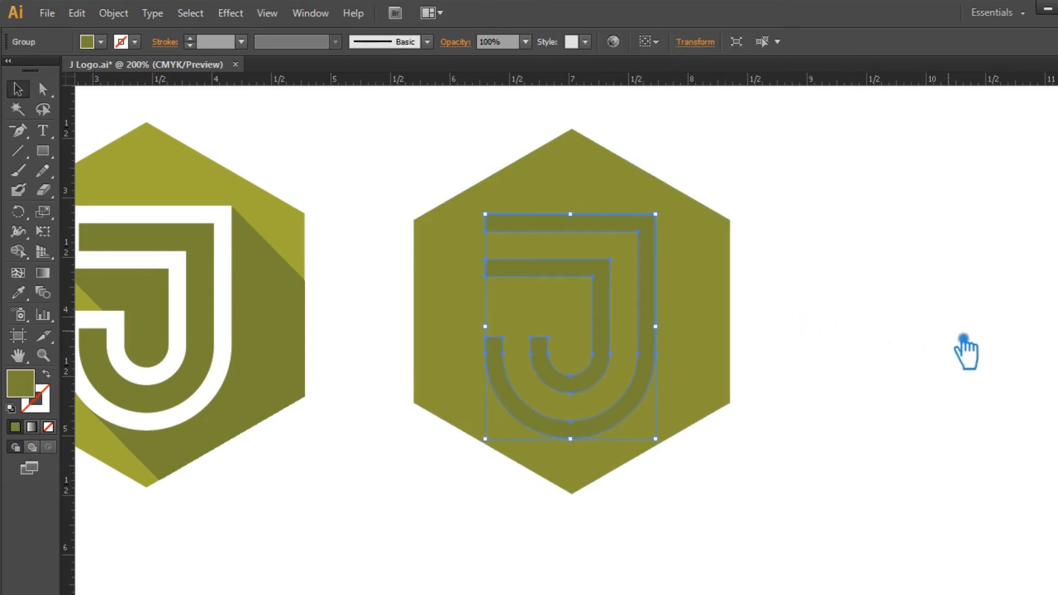
click(964, 342)
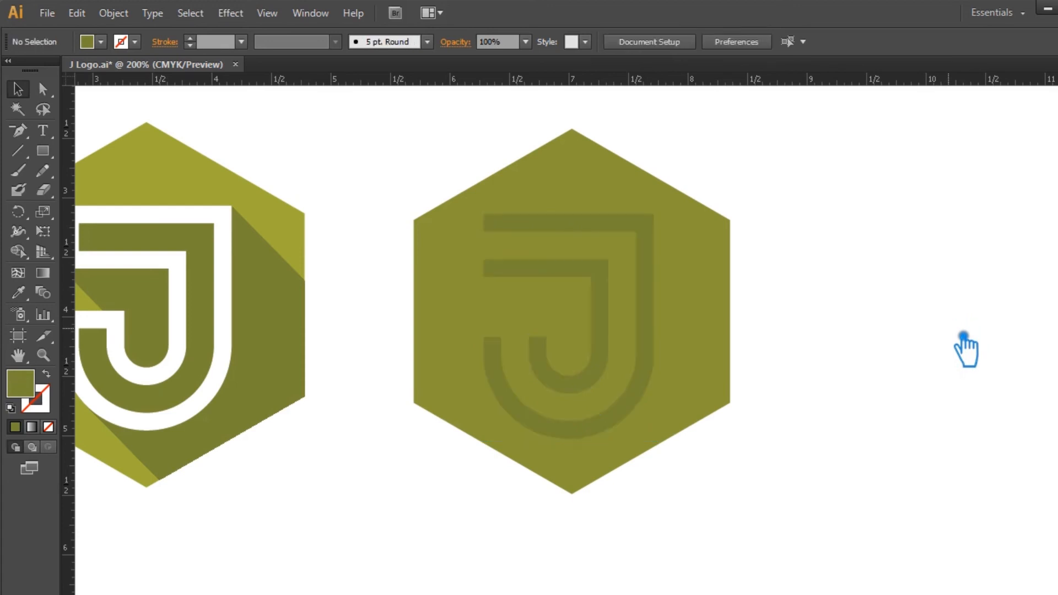
key(ctrl+z)
key(ctrl+equal)
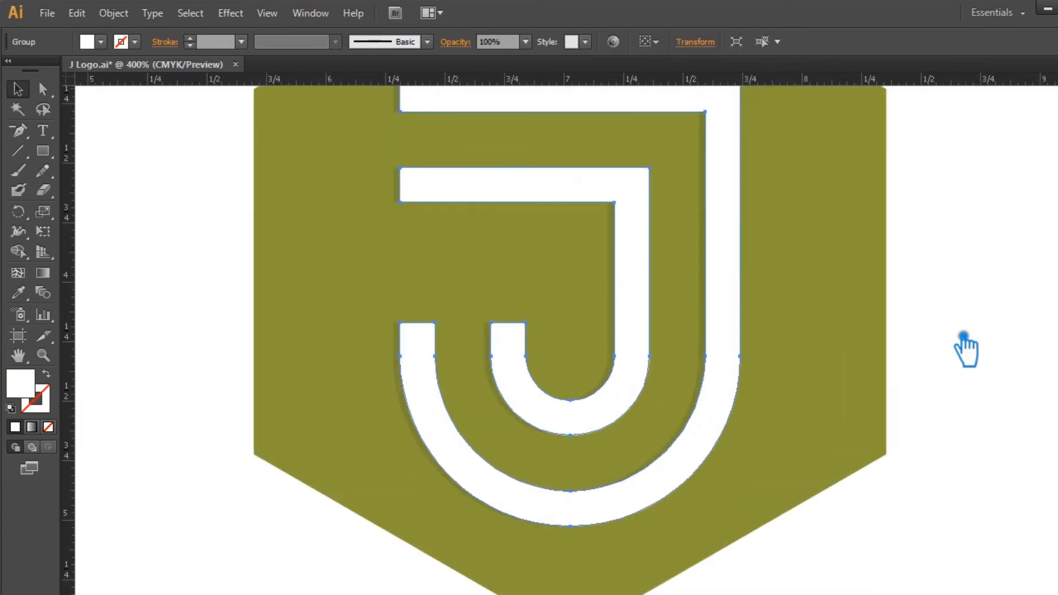
Nudge the dark J behind the white one further left in small steps to widen the shadow beside the white lines
click(198, 227)
drag(421, 365, 411, 365)
key(Left)
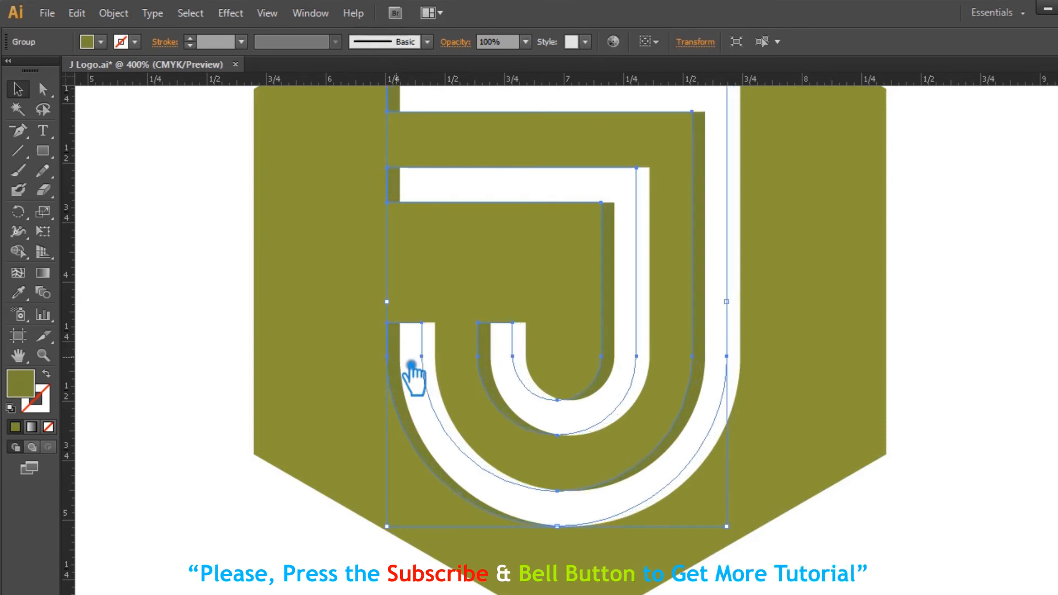
click(985, 354)
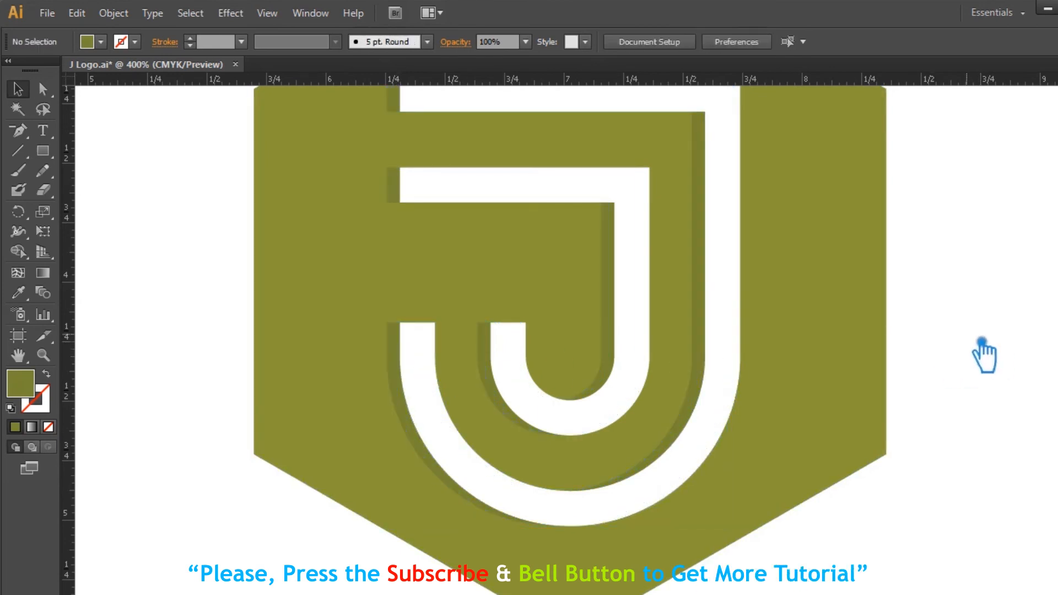
key(ctrl+minus)
key(ctrl+minus)
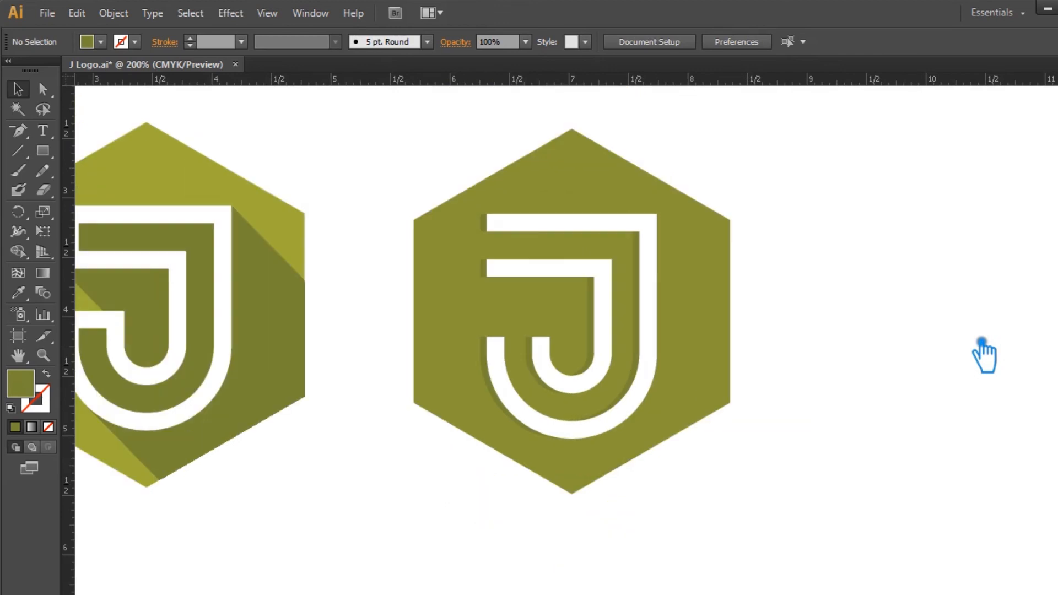
click(494, 282)
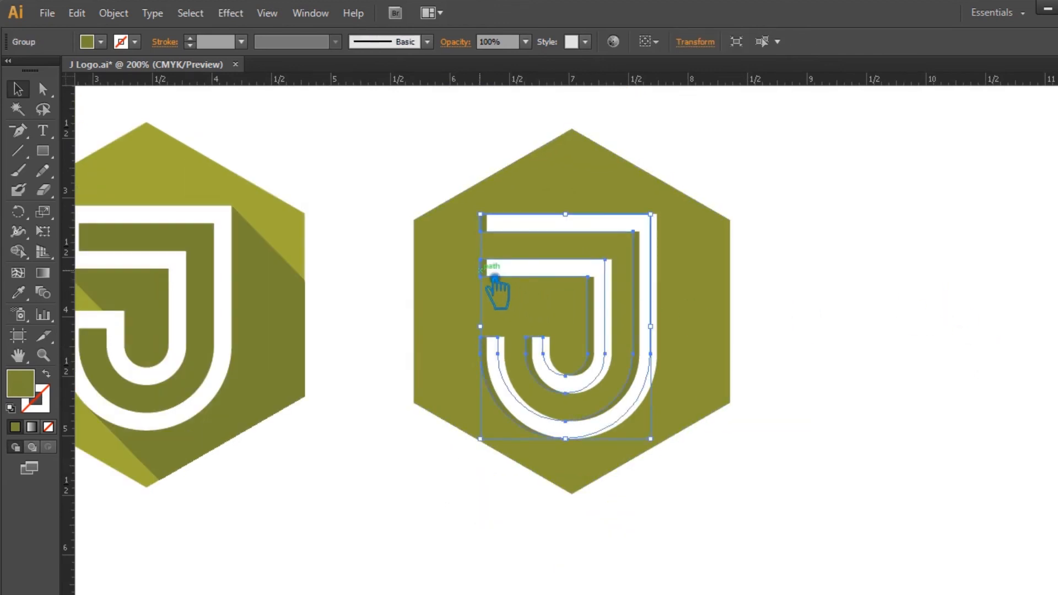
click(900, 278)
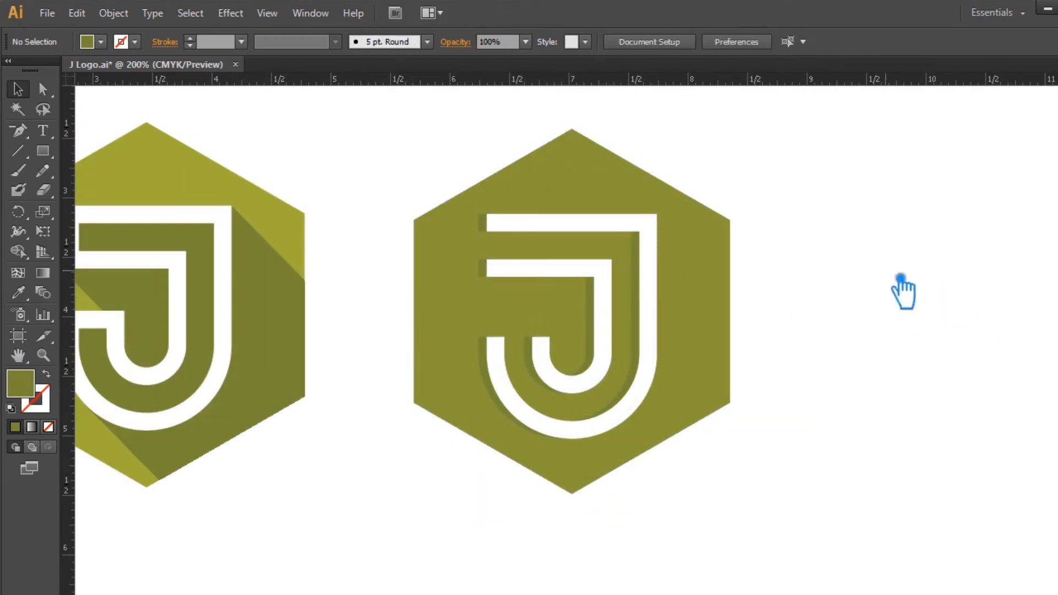
click(499, 394)
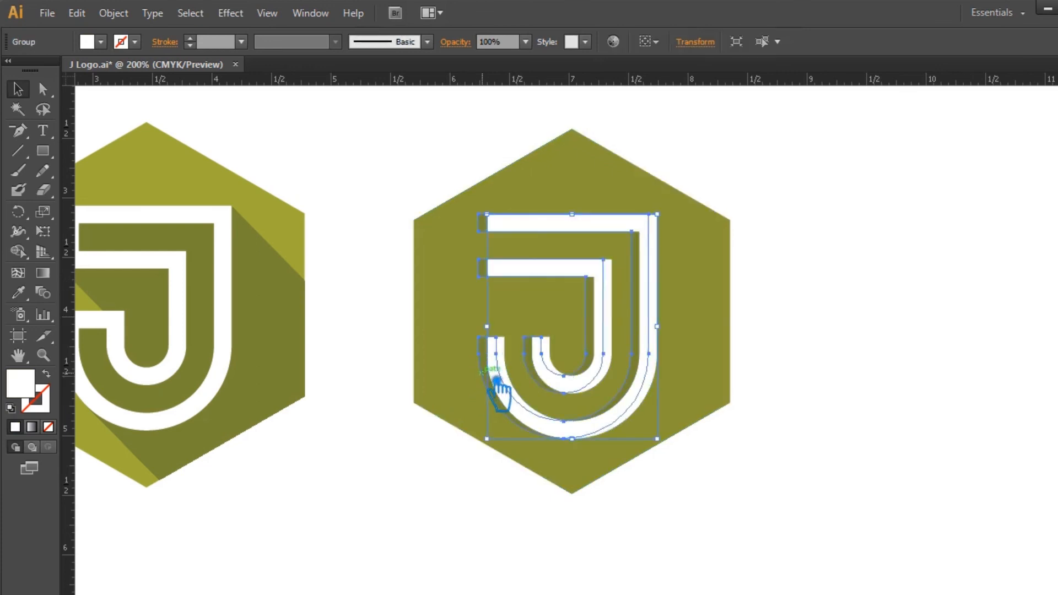
drag(496, 381, 495, 382)
click(915, 368)
Split the overlapping J and shadow shapes on the darker hexagon into separate pieces with Pathfinder
drag(786, 493, 771, 441)
click(648, 356)
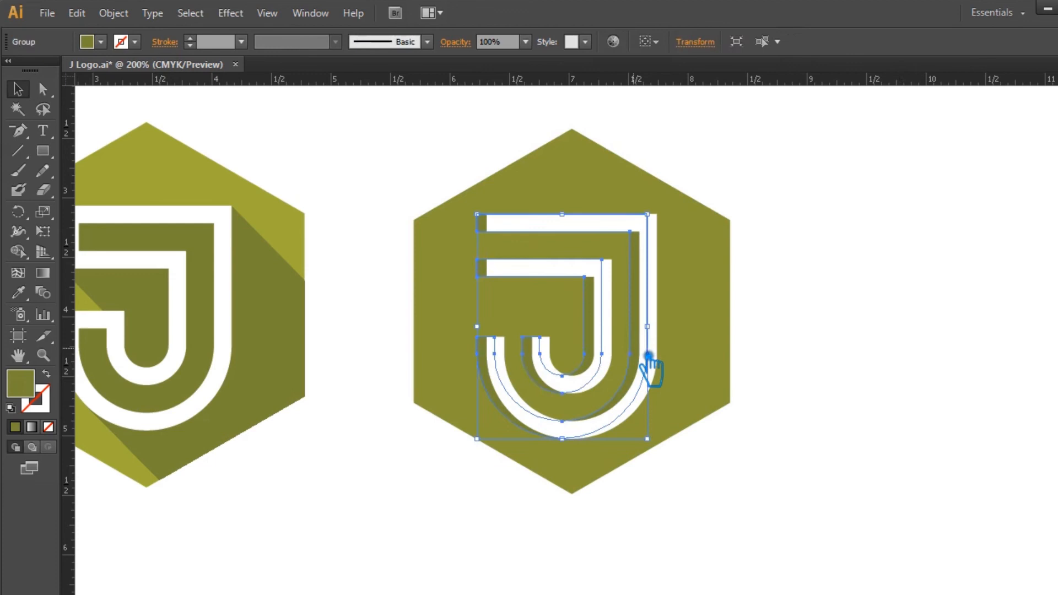
shift+click(719, 358)
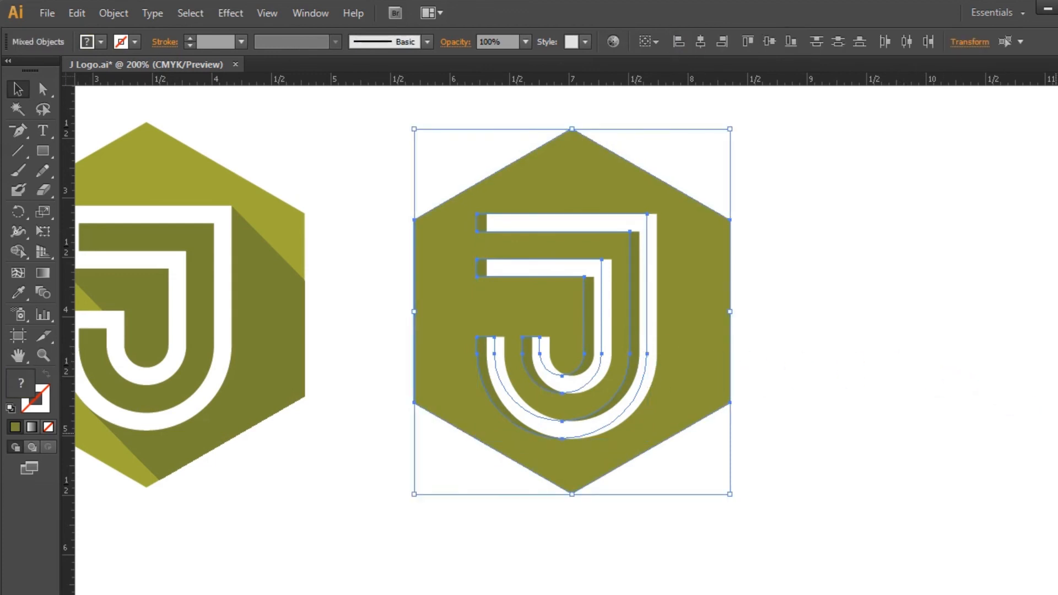
click(1019, 483)
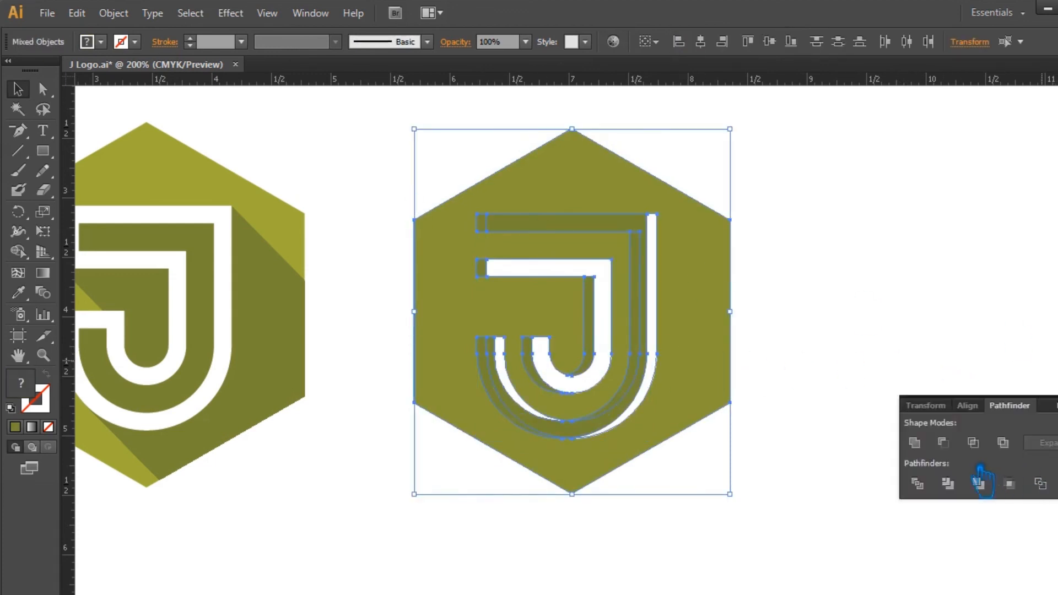
click(947, 484)
click(766, 352)
right_click(654, 288)
click(701, 389)
click(795, 290)
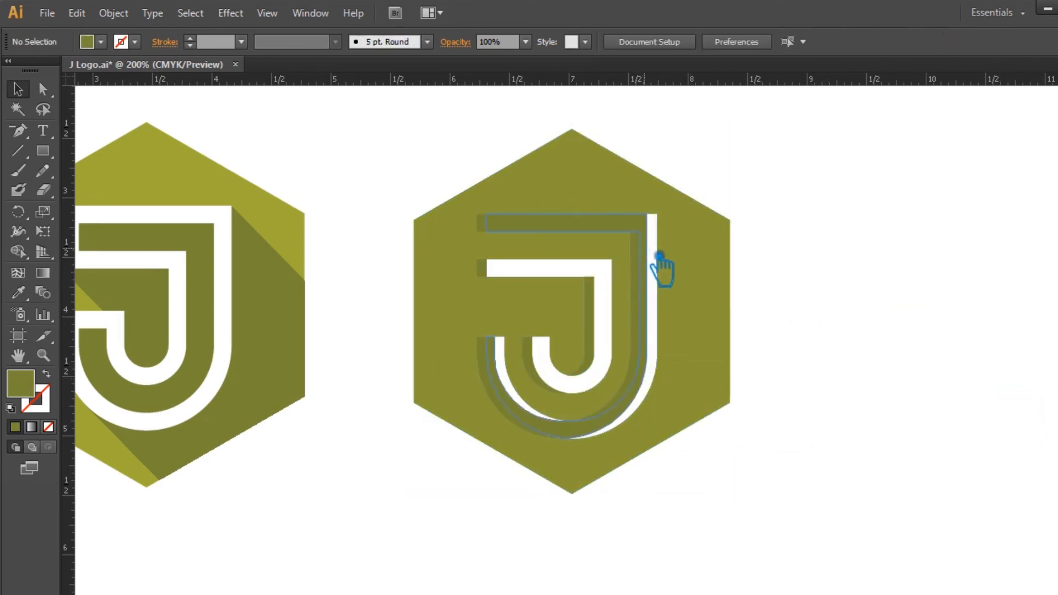
Fill the dark overlap piece of the outer J line with white
click(659, 257)
click(803, 276)
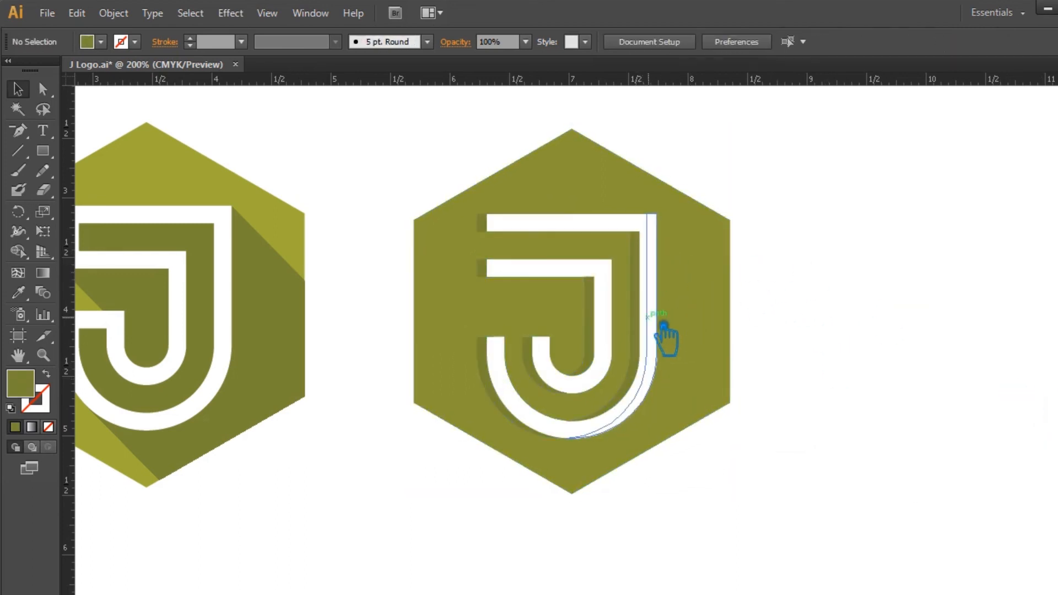
click(663, 328)
click(874, 302)
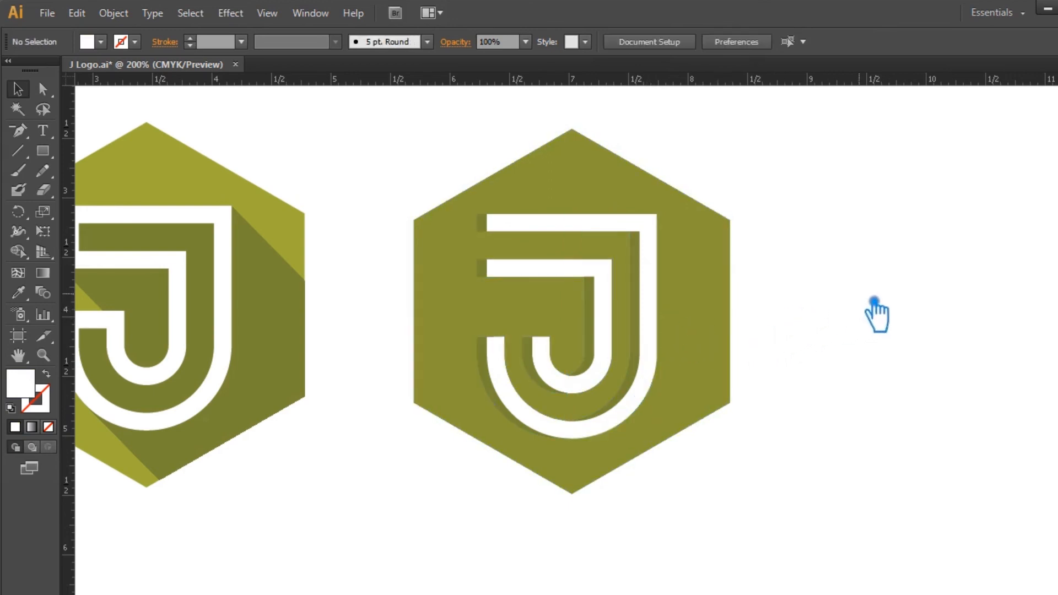
Check the split pieces of the second logo and merge the leftover white sliver along the lower-left curve into the outer J line
click(609, 339)
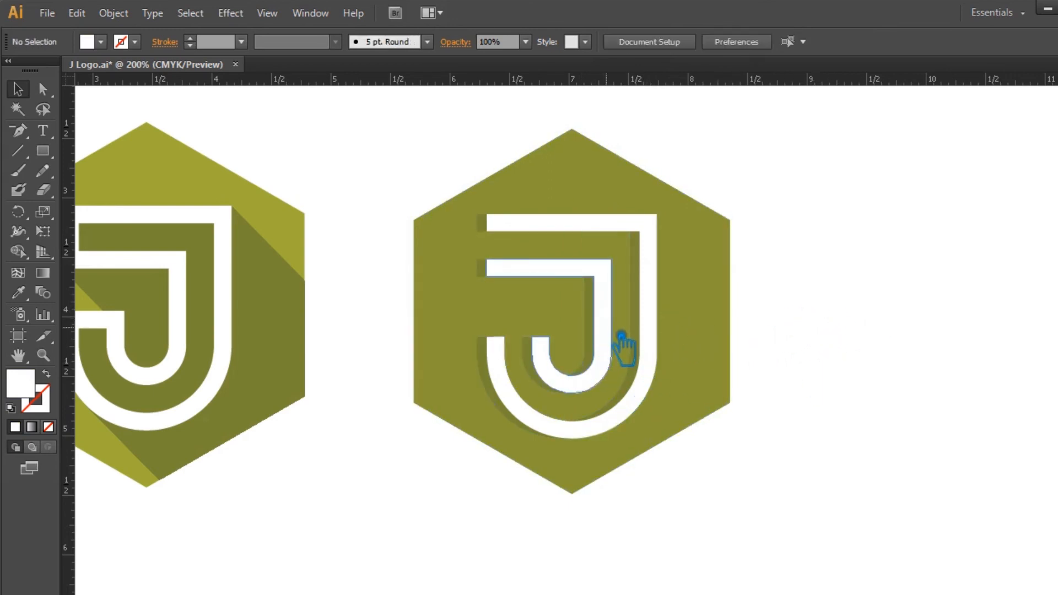
click(666, 315)
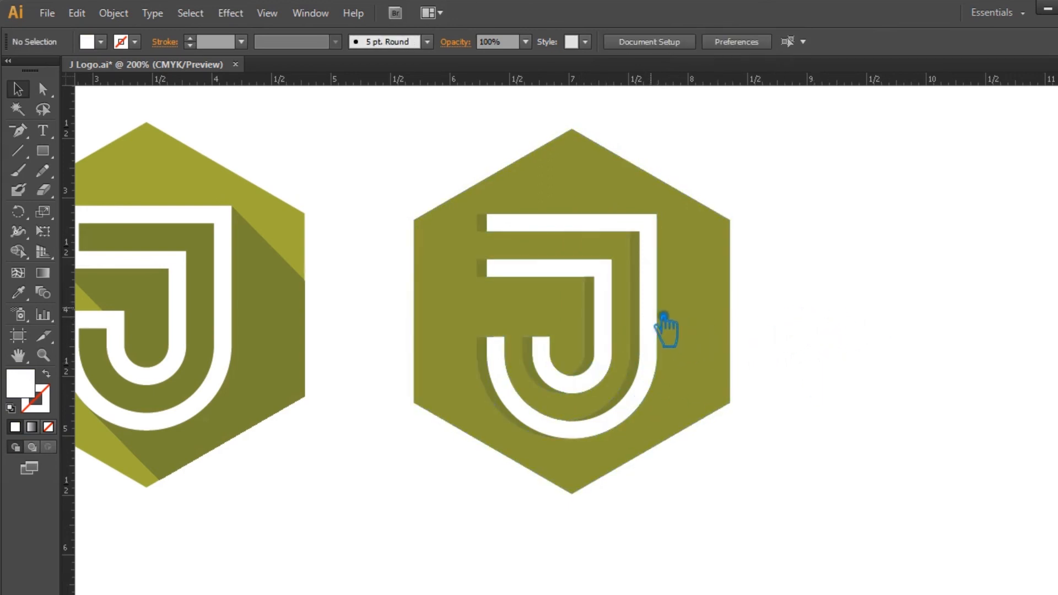
click(616, 344)
click(620, 337)
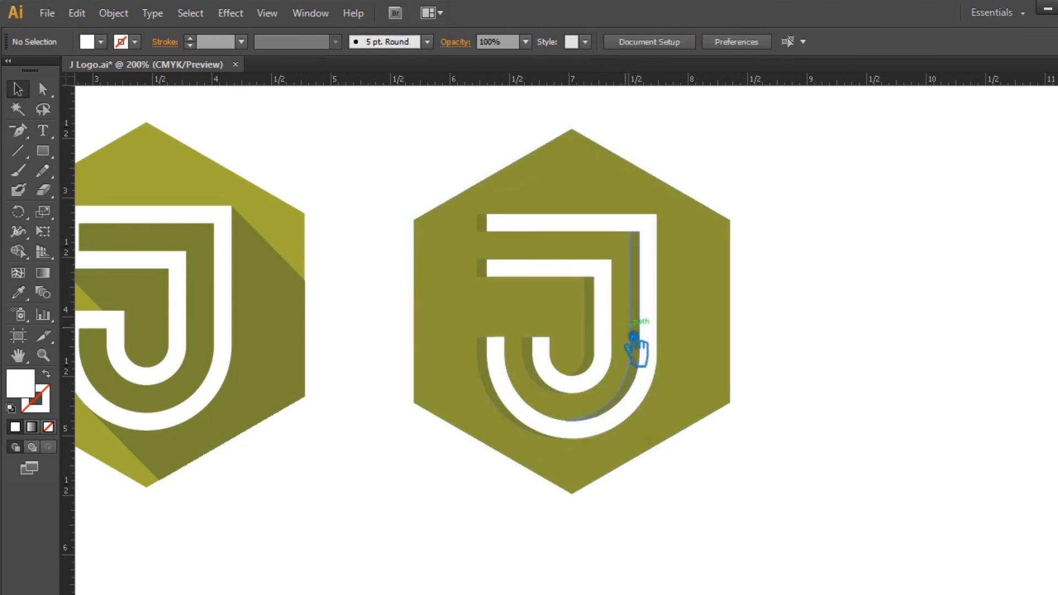
drag(806, 523, 402, 171)
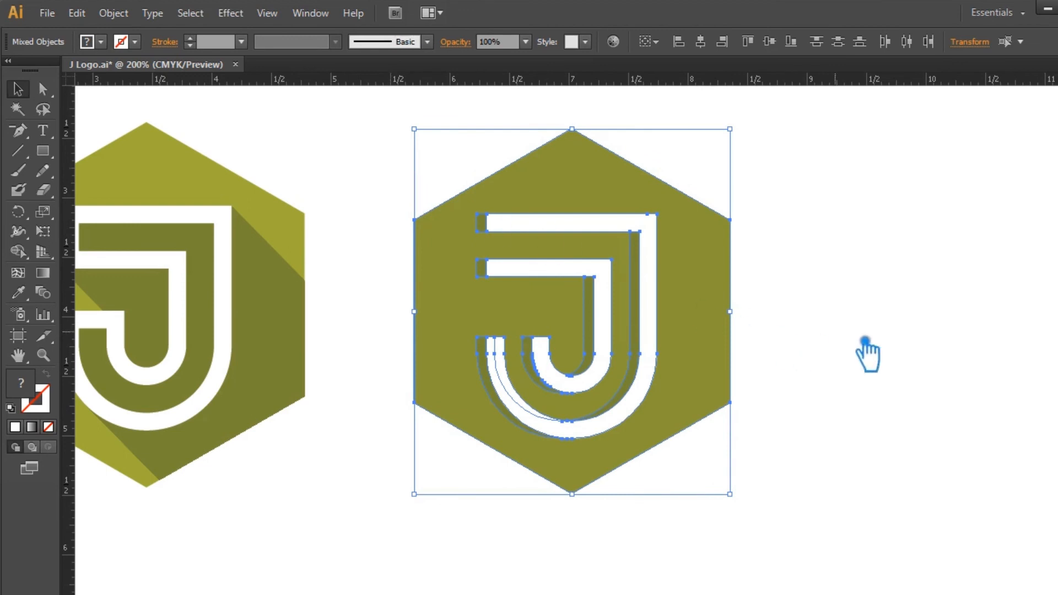
click(882, 355)
click(529, 413)
click(756, 488)
Group the darker hexagon with its J and shadow, and move the group left to sit closer to the first logo
drag(852, 524, 410, 175)
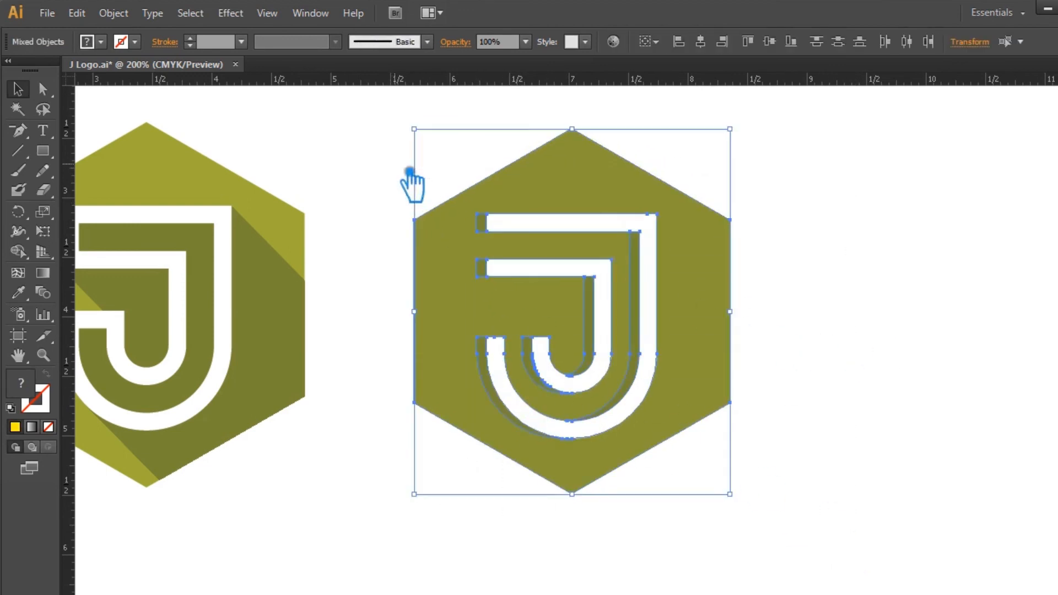
click(843, 330)
drag(719, 489, 397, 162)
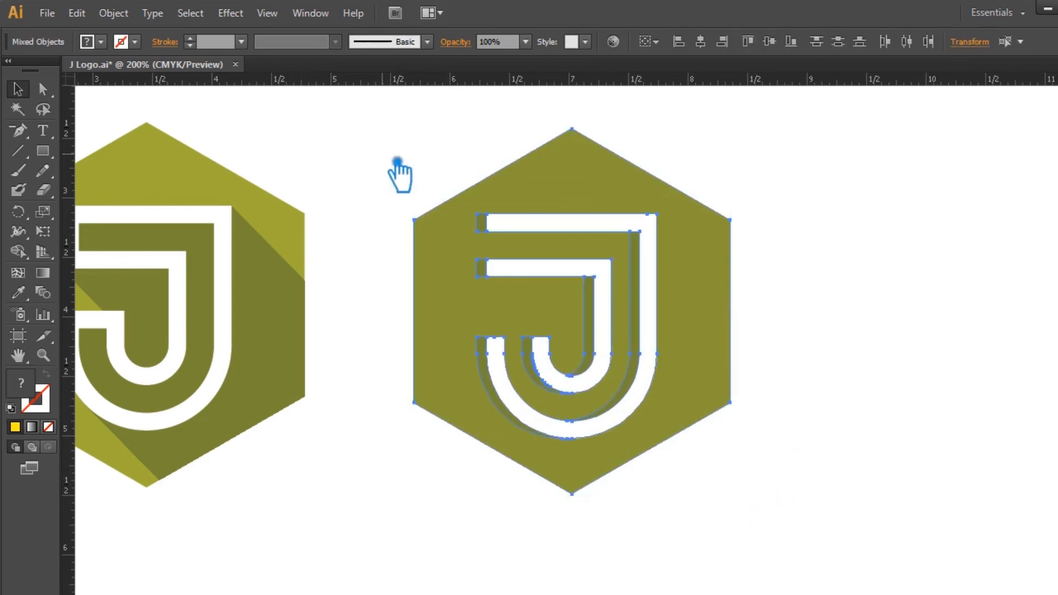
key(ctrl+g)
click(856, 236)
key(ctrl+minus)
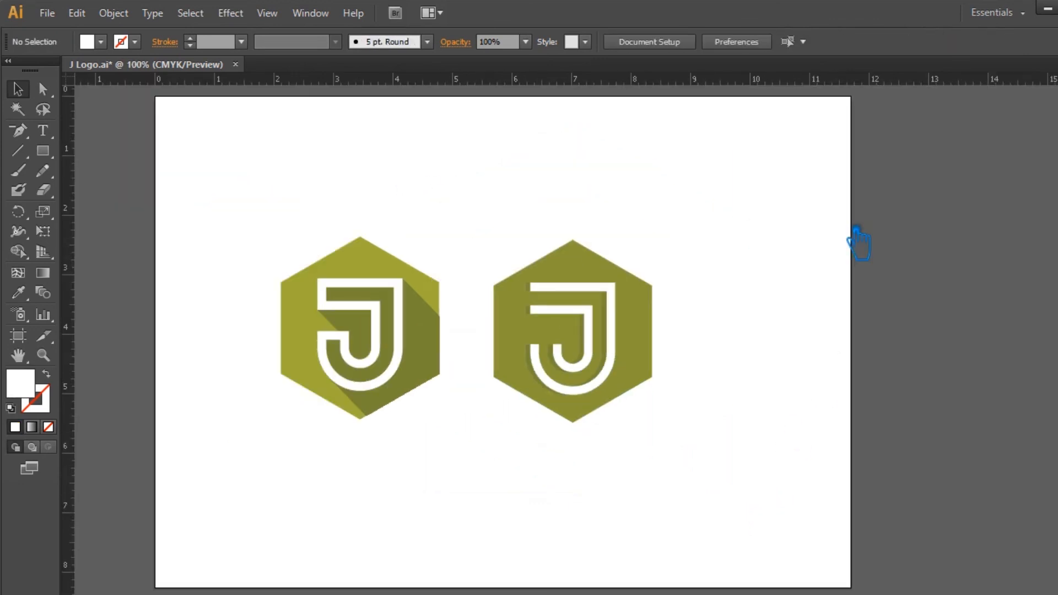
drag(520, 345, 484, 353)
Try to align the ungrouped first logo and the second logo on their vertical centres
drag(648, 438, 232, 220)
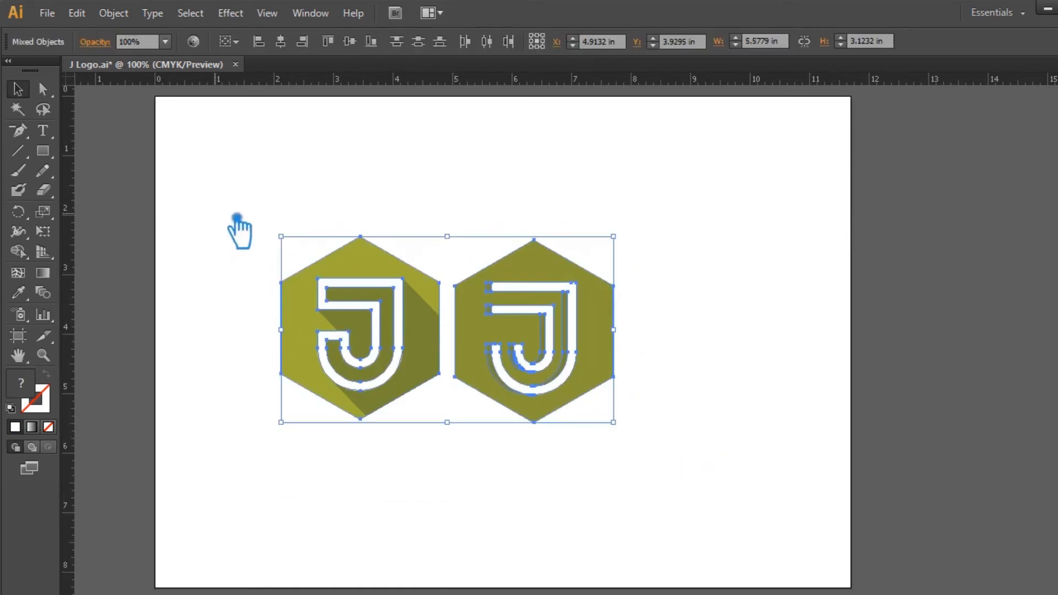
click(349, 42)
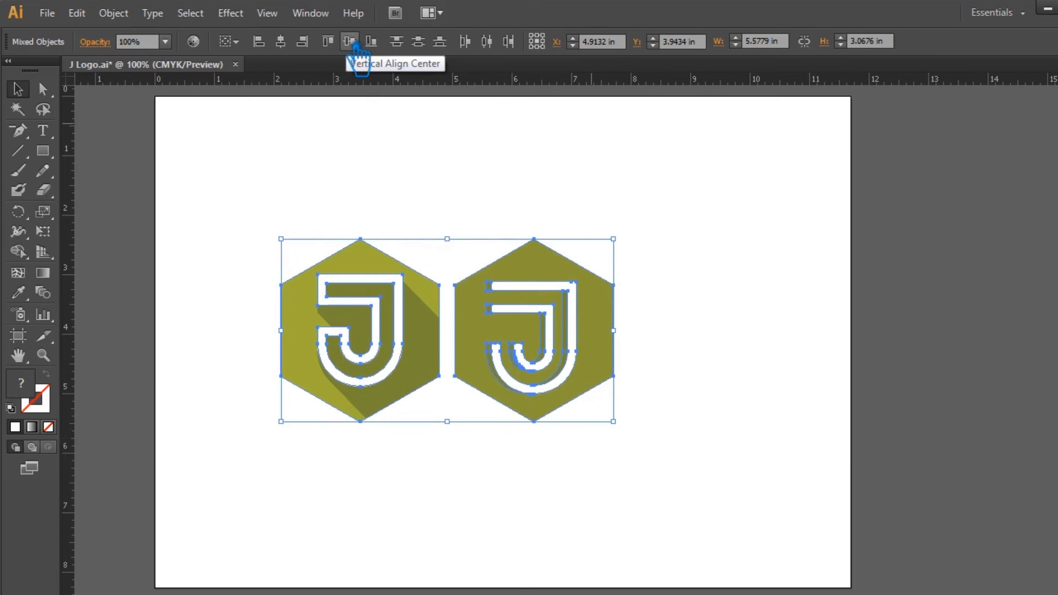
click(782, 270)
Group the parts of the first logo, select both logos and align them on their vertical centres
drag(255, 231, 435, 451)
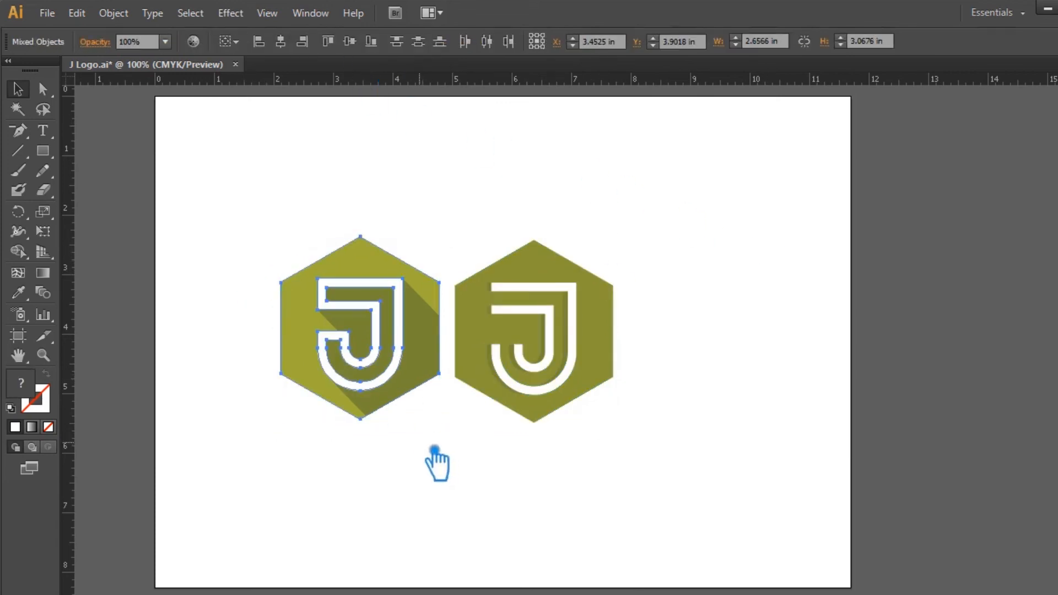
click(737, 472)
drag(720, 467, 268, 220)
click(357, 47)
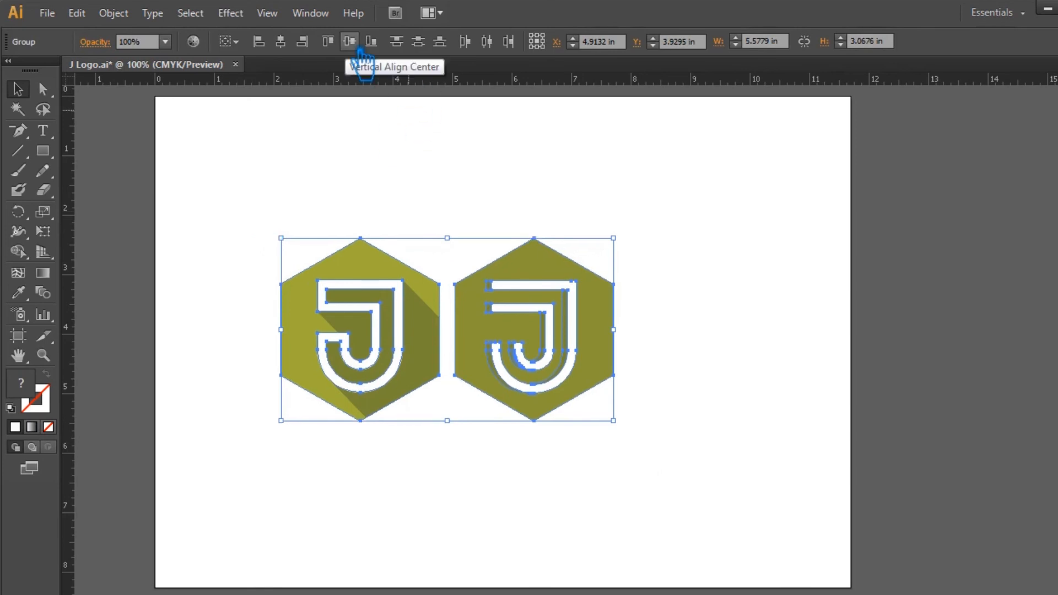